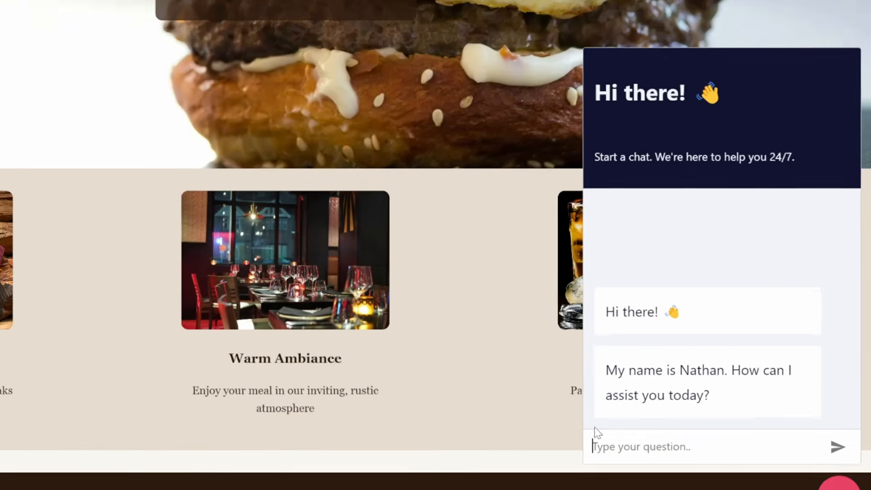
Send 'Hello' to the Oak & Barrel chat widget.
{"action": "type", "text": "He"}
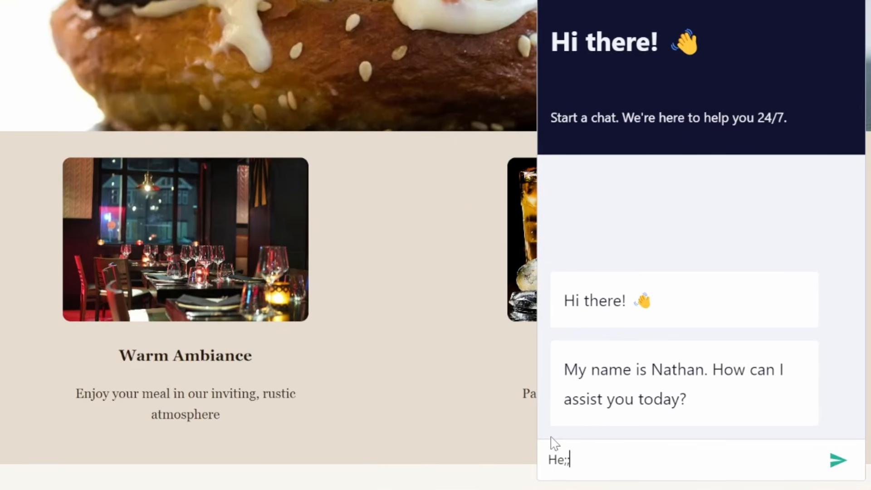
{"action": "type", "text": "llo"}
{"action": "key", "text": "Return"}
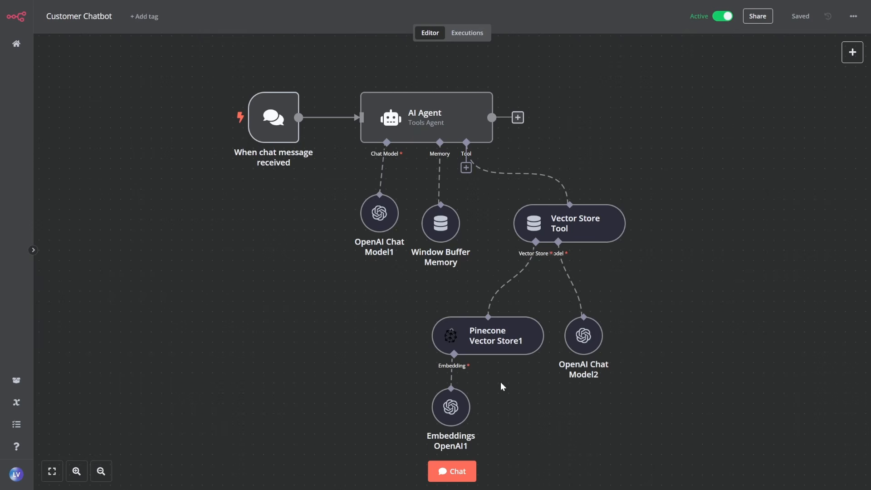
Ask the Customer Chatbot test chat 'What are the current specials?'.
{"action": "left_click", "coordinate": [451, 472]}
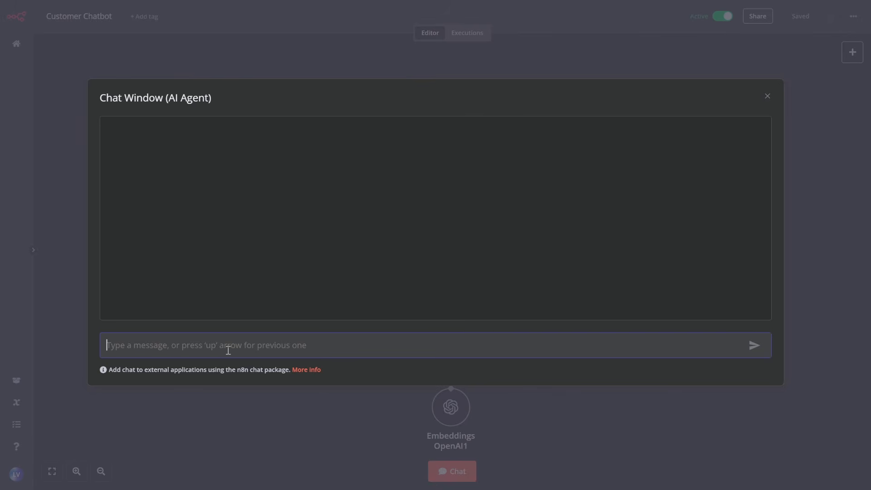
{"action": "type", "text": "What are the current specials?"}
{"action": "key", "text": "Return"}
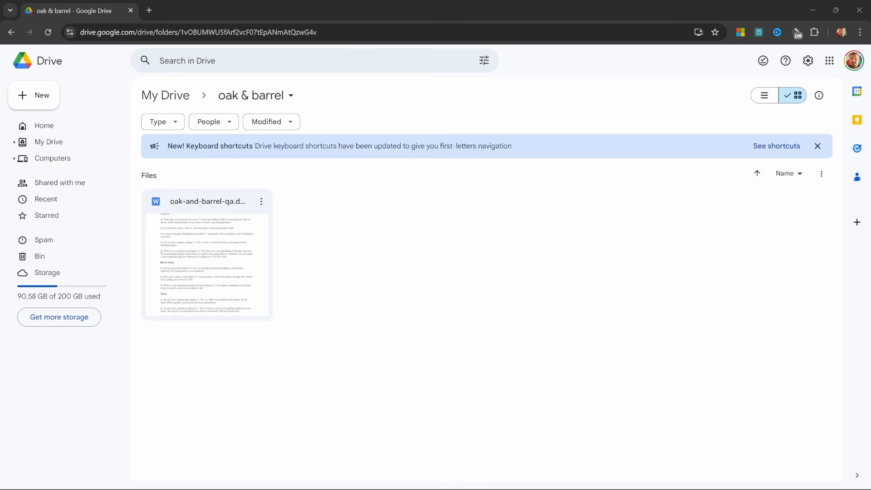
Upload menu.csv into the oak & barrel Drive folder and preview its dishes and ZAR prices.
{"action": "left_click_drag", "start_coordinate": [2, 284], "coordinate": [432, 280]}
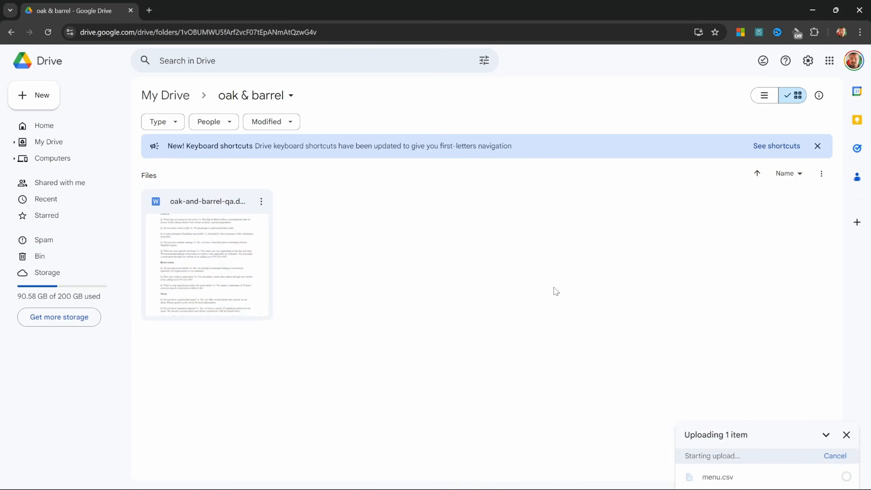
{"action": "double_click", "coordinate": [200, 196]}
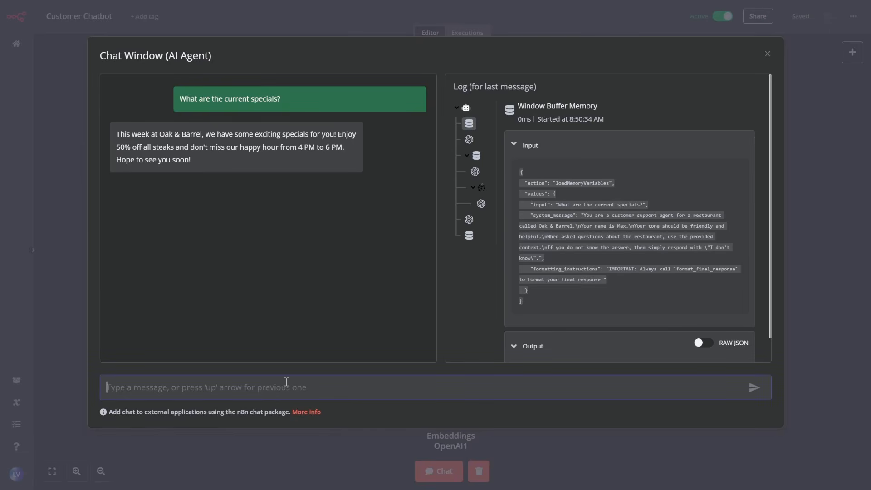
Ask the test chat the lamb chops price question and copy the public chat URL.
{"action": "type", "text": "How much are the lamb chops?"}
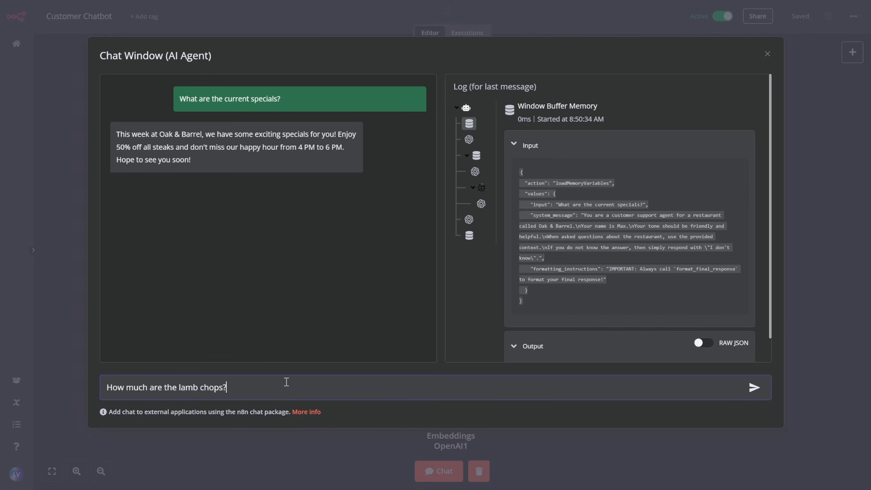
{"action": "key", "text": "Return"}
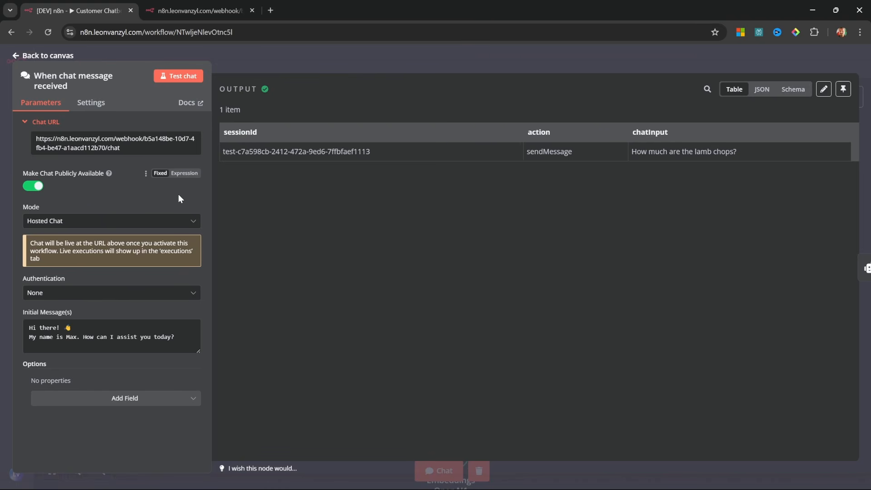
{"action": "left_click", "coordinate": [129, 152]}
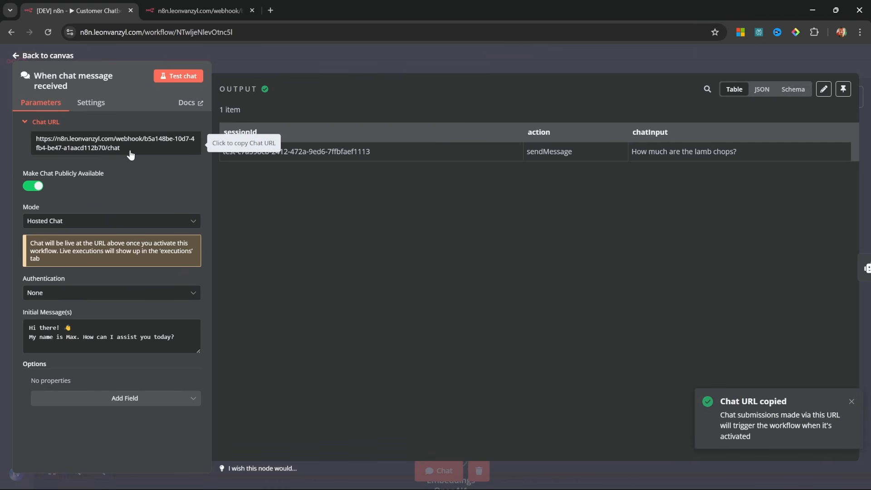
Send 'Hey' in the hosted chat page.
{"action": "left_click", "coordinate": [236, 11]}
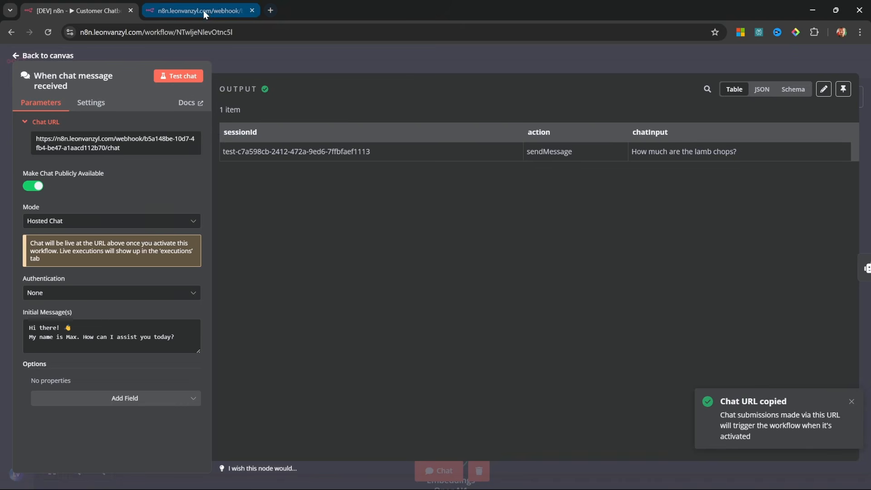
{"action": "left_click", "coordinate": [281, 474]}
{"action": "type", "text": "Hey"}
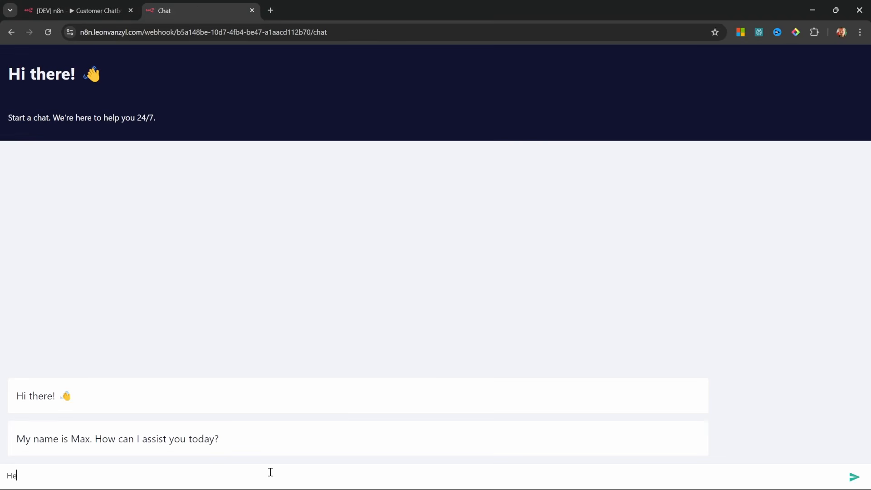
{"action": "key", "text": "Return"}
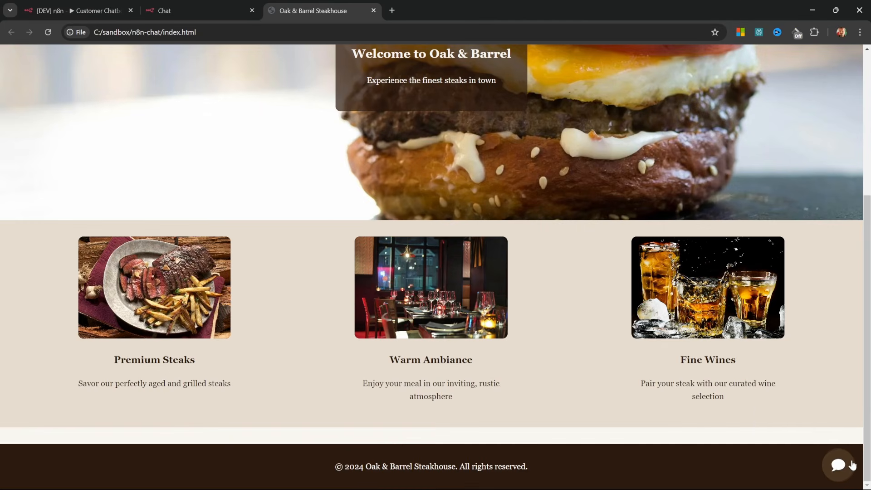
Open the Oak & Barrel chat bubble, read the specials and fillet steak reply, and zoom to 90%.
{"action": "left_click", "coordinate": [838, 464]}
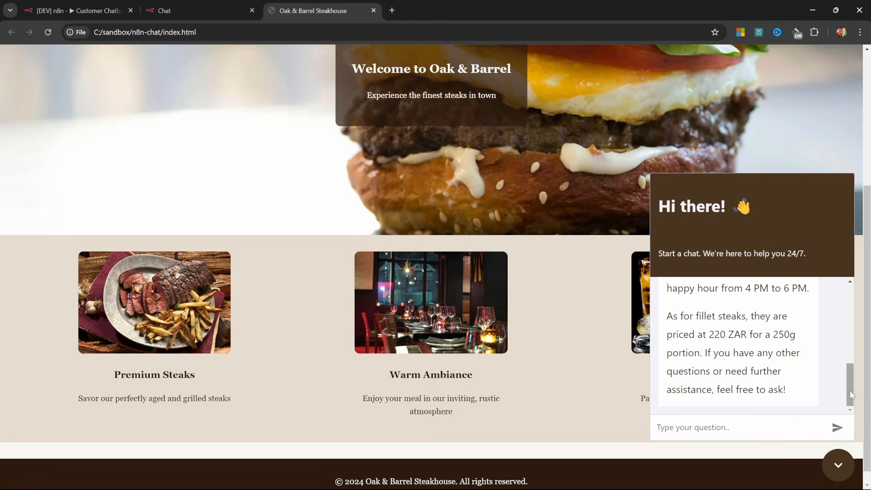
{"action": "mouse_move", "coordinate": [852, 395]}
{"action": "left_mouse_down"}
{"action": "mouse_move", "coordinate": [848, 356]}
{"action": "mouse_move", "coordinate": [842, 401]}
{"action": "left_mouse_up"}
{"action": "key", "text": "ctrl+minus"}
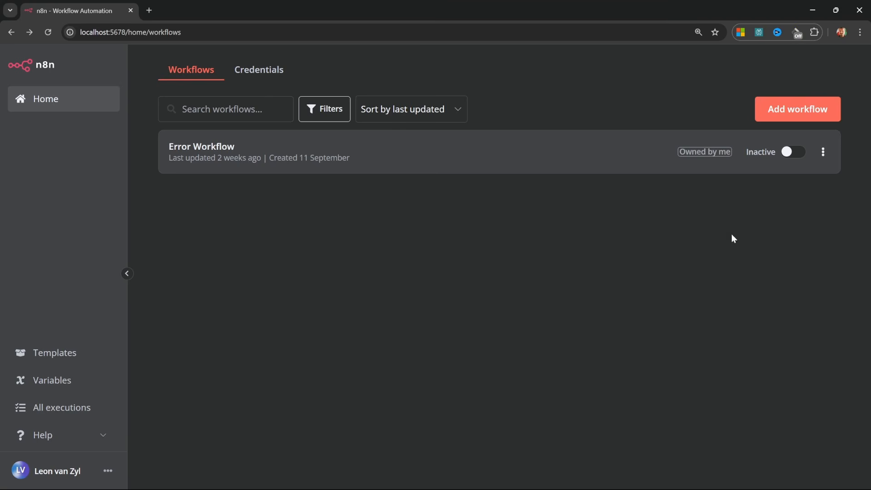
Add a new workflow, rename 'My workflow' to 'Update Knowledge Base', and save it.
{"action": "left_click", "coordinate": [793, 109]}
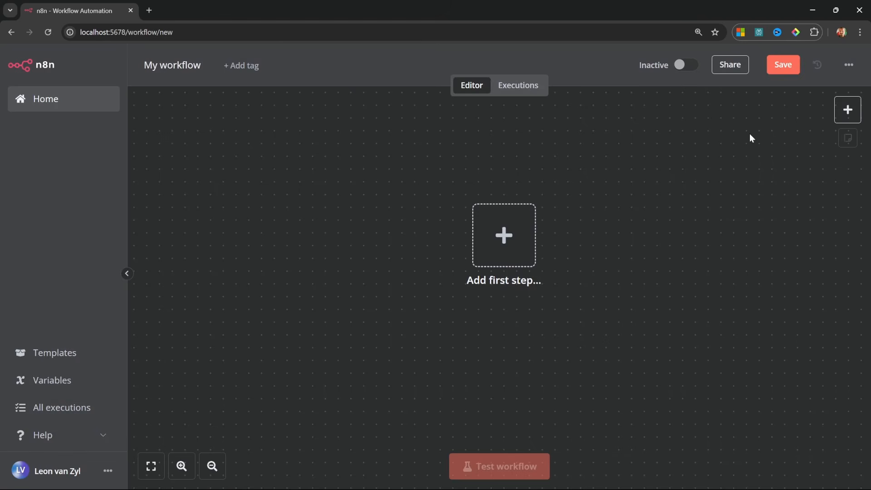
{"action": "left_click", "coordinate": [175, 67]}
{"action": "key", "text": "ctrl+v"}
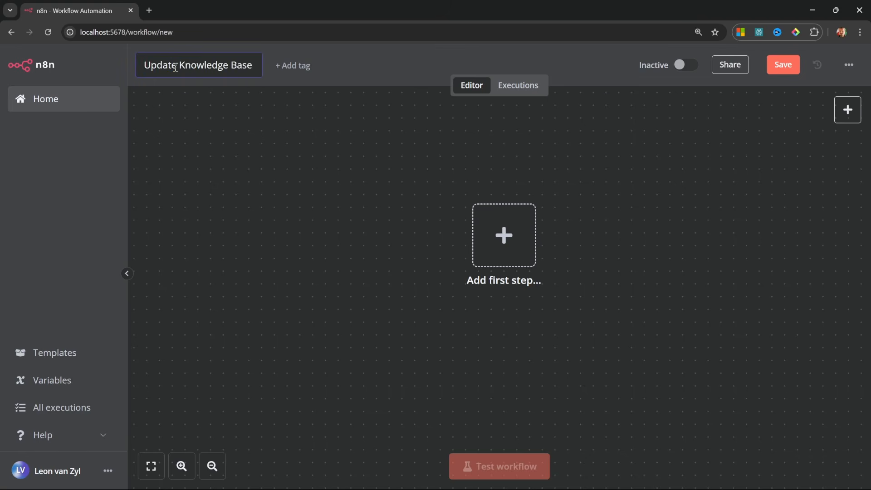
{"action": "key", "text": "Return"}
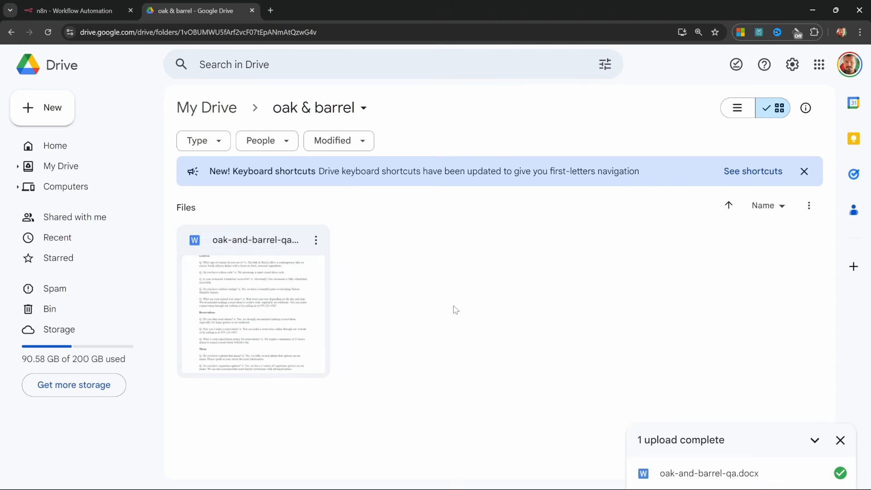
Preview oak-and-barrel-qa.docx in Docs, close it, and return to the n8n workflow.
{"action": "double_click", "coordinate": [233, 292]}
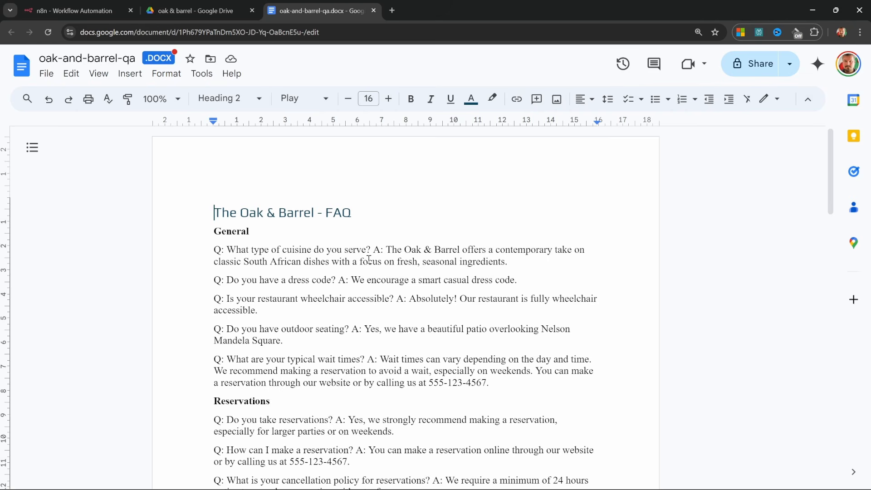
{"action": "key", "text": "ctrl+w"}
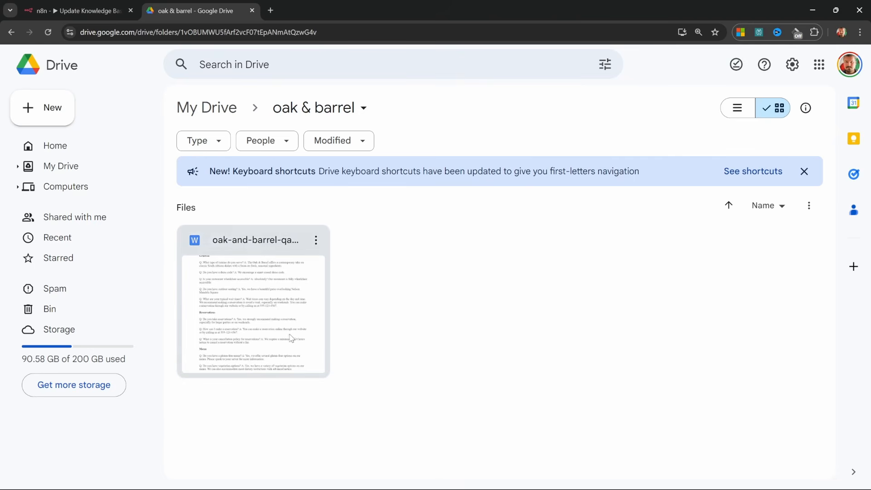
{"action": "left_click", "coordinate": [68, 10]}
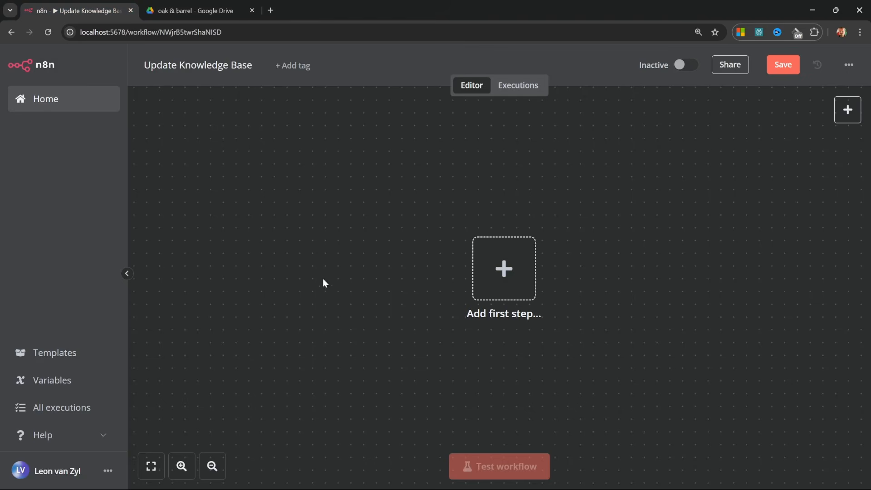
Add a Google Drive 'On Changes Involving A Specific Folder' trigger as the first step.
{"action": "left_click", "coordinate": [504, 269]}
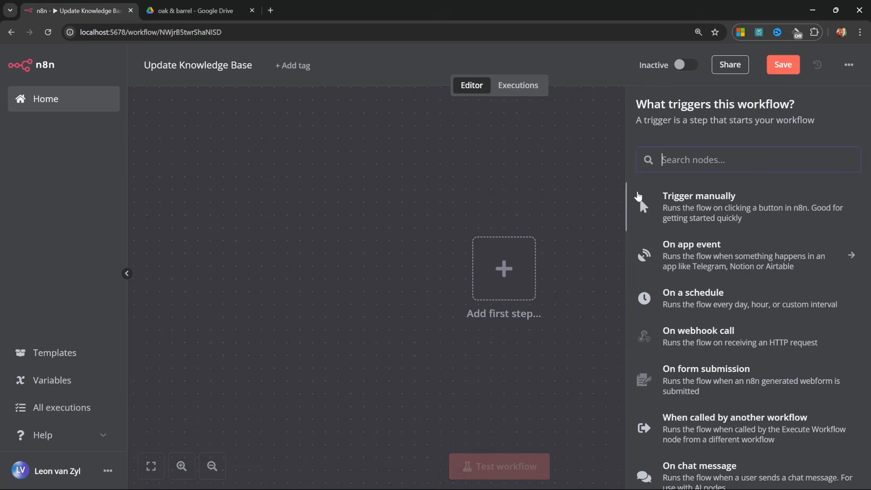
{"action": "type", "text": "drive"}
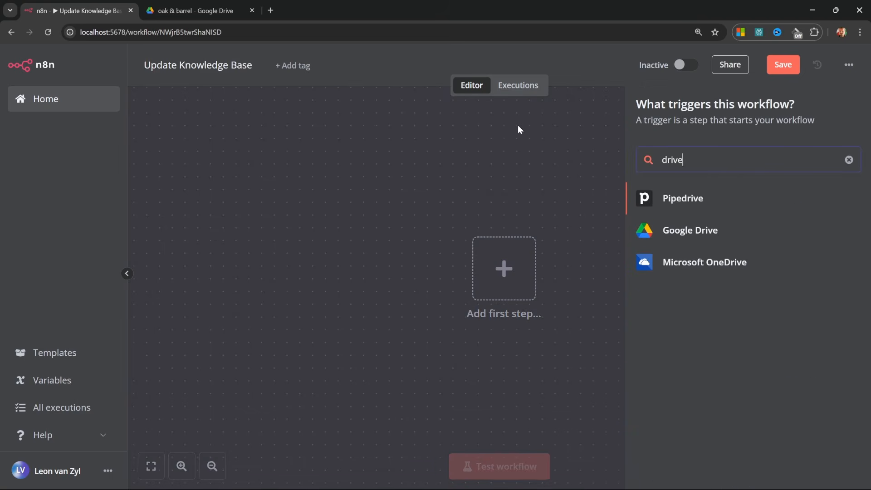
{"action": "left_click", "coordinate": [696, 232]}
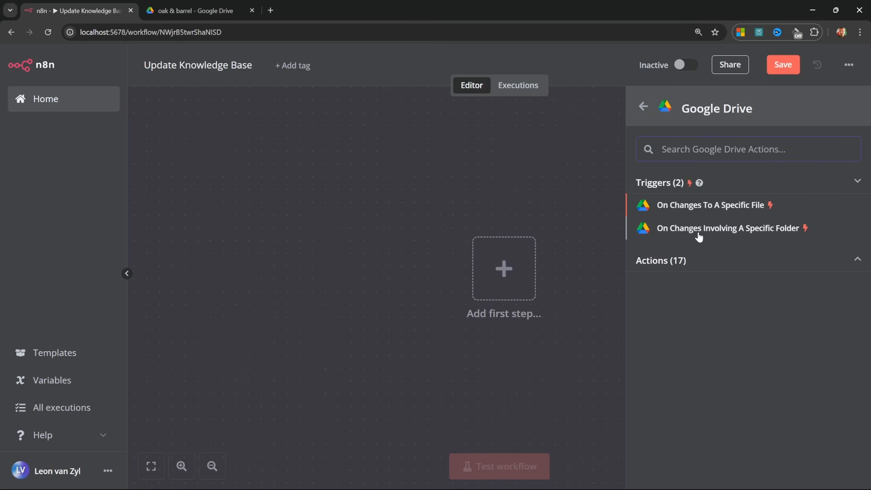
{"action": "left_click", "coordinate": [751, 232]}
Start creating a new Google Drive account credential for the trigger.
{"action": "left_click", "coordinate": [455, 168]}
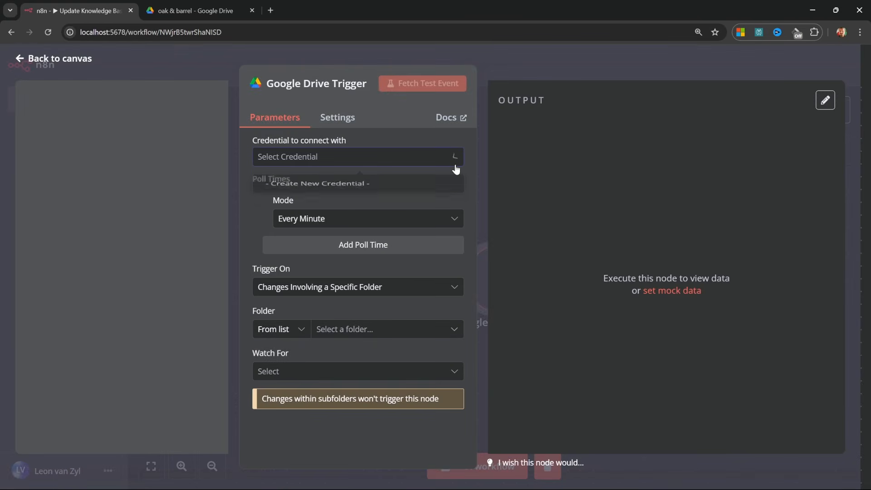
{"action": "left_click", "coordinate": [332, 193]}
{"action": "scroll", "coordinate": [332, 189], "scroll_direction": "down", "scroll_amount": 3}
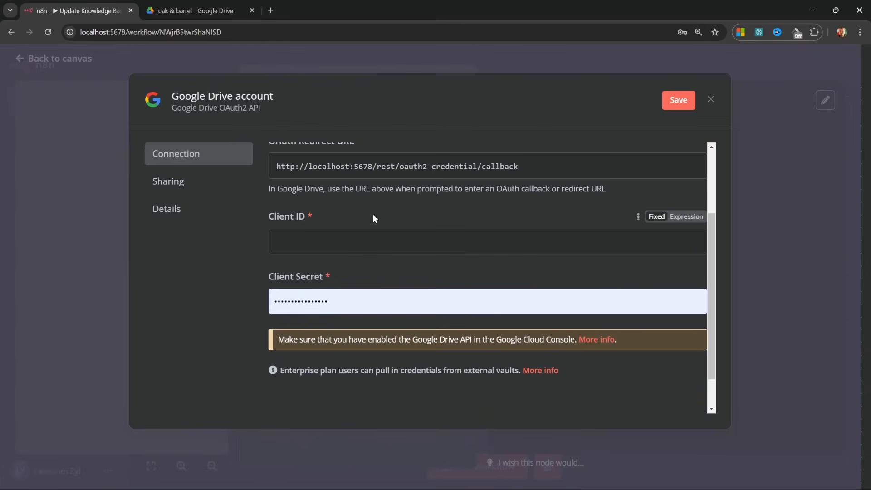
{"action": "left_click", "coordinate": [346, 299]}
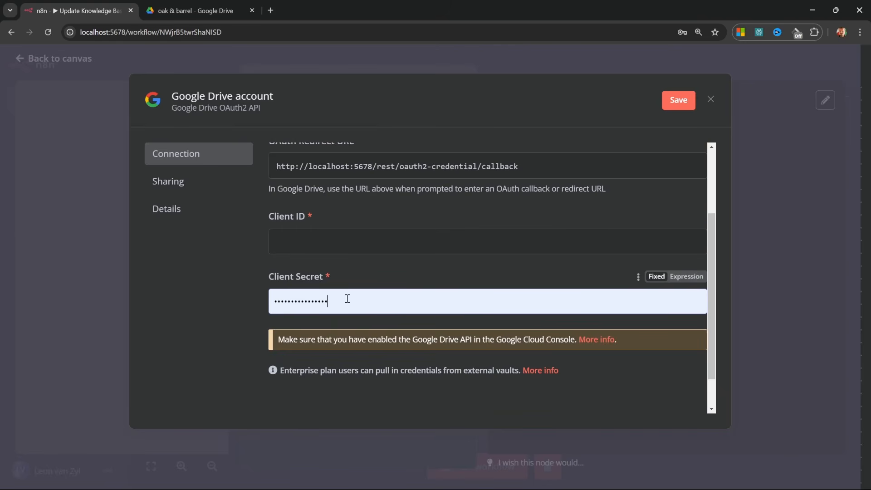
{"action": "scroll", "coordinate": [324, 282], "scroll_direction": "up", "scroll_amount": 1}
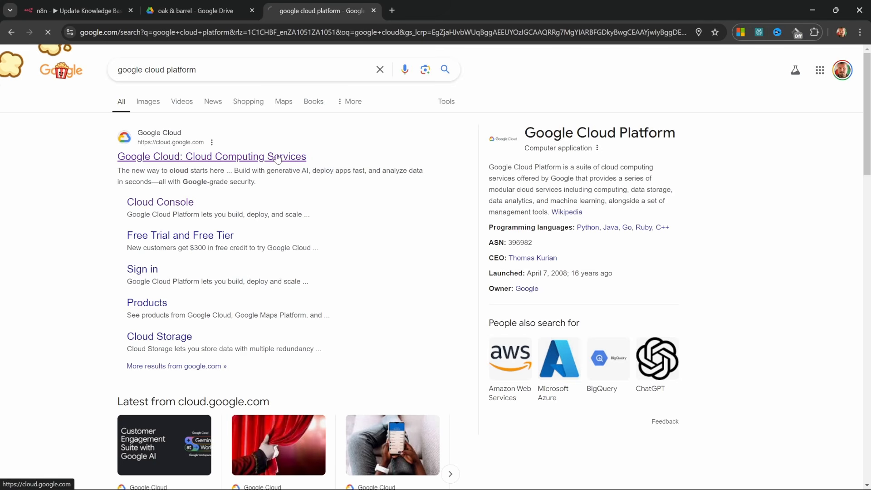
Go to Google Cloud Console from the search results and start a new project.
{"action": "left_click", "coordinate": [278, 157]}
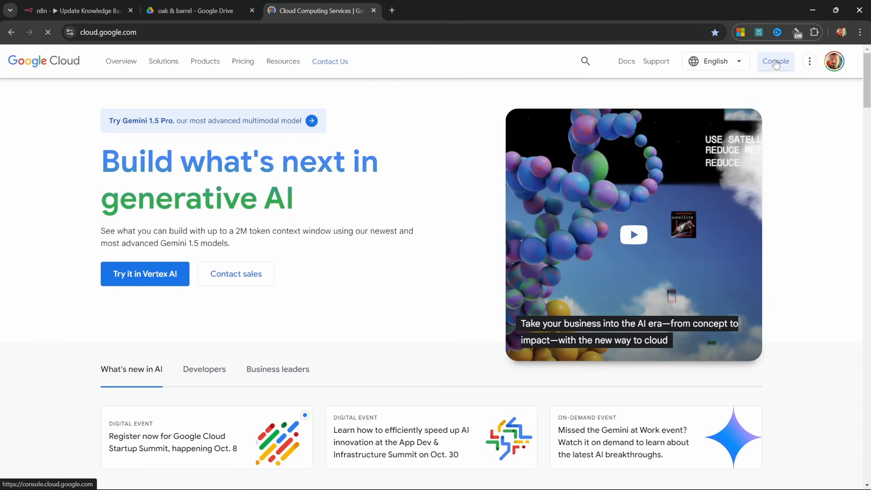
{"action": "left_click", "coordinate": [775, 61]}
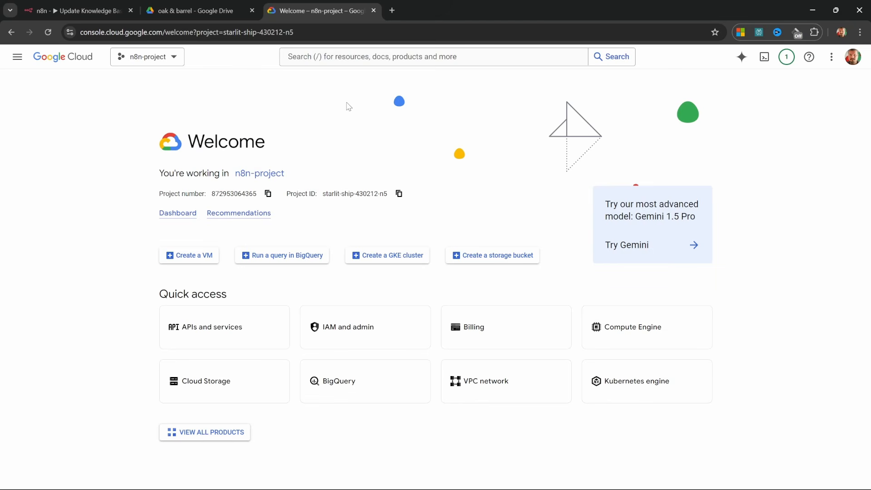
{"action": "left_click", "coordinate": [181, 60]}
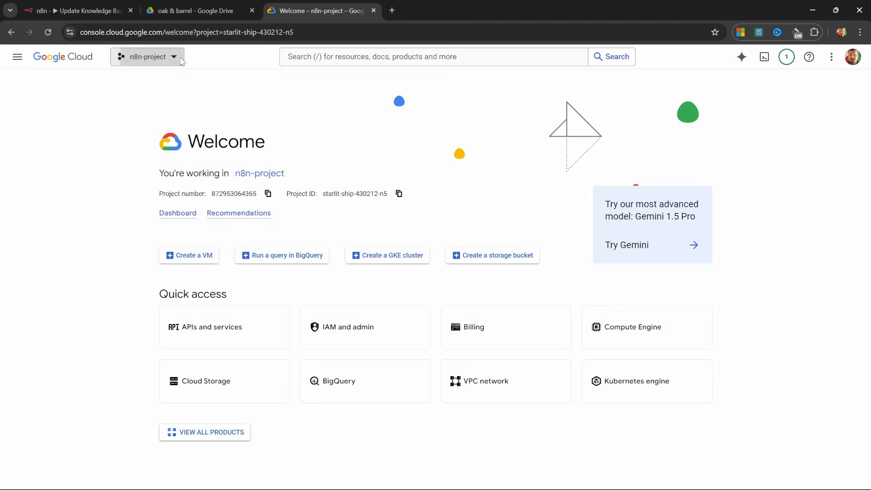
{"action": "left_click", "coordinate": [591, 131]}
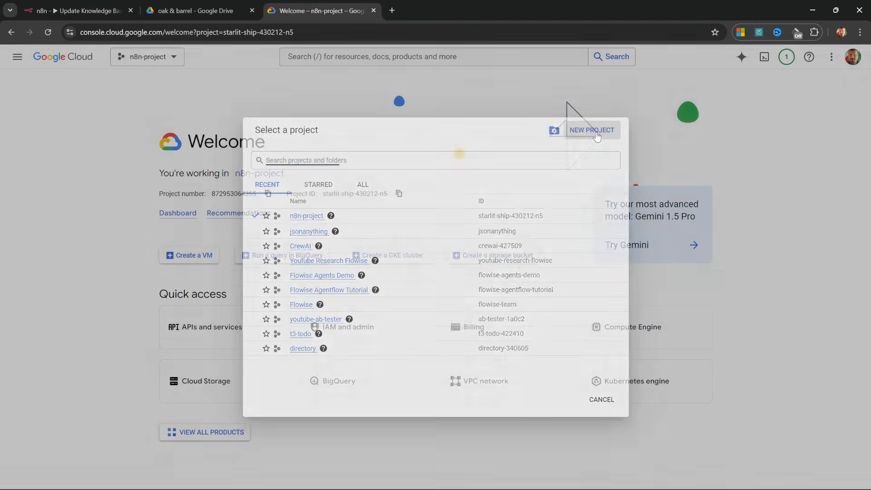
Create the n8n-tutorial project and select it as the working project.
{"action": "type", "text": "n8n"}
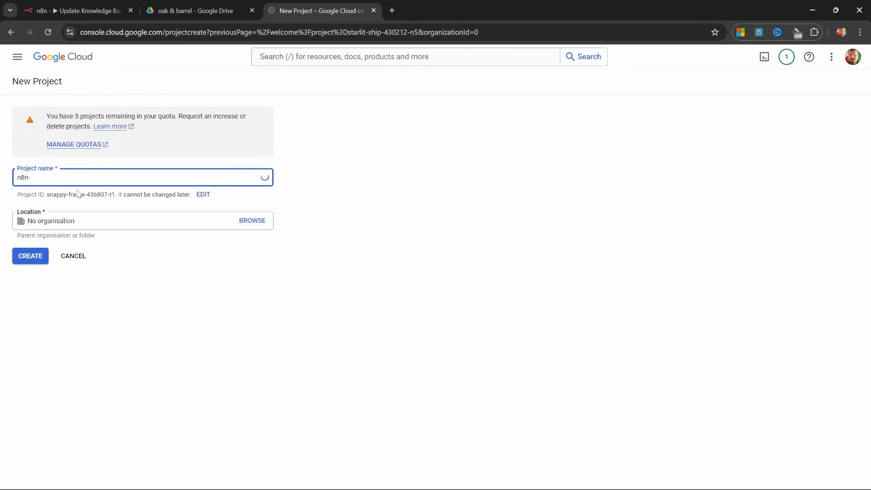
{"action": "type", "text": "-project"}
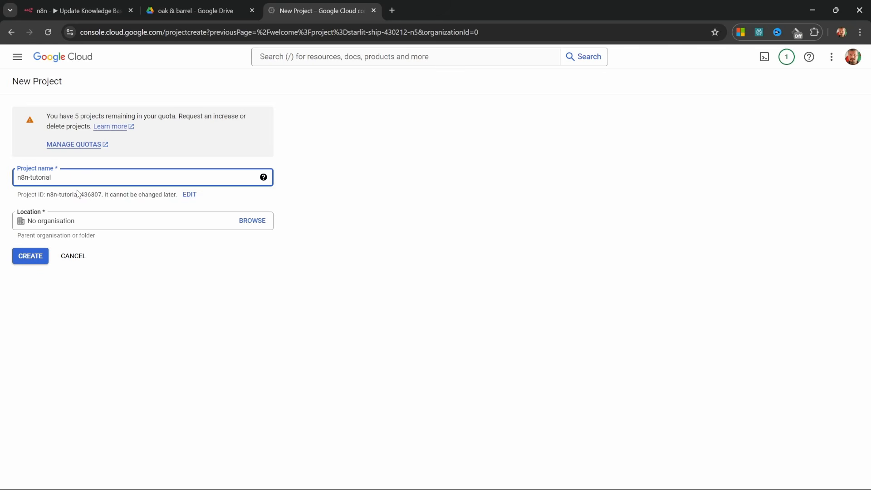
{"action": "left_click", "coordinate": [30, 255]}
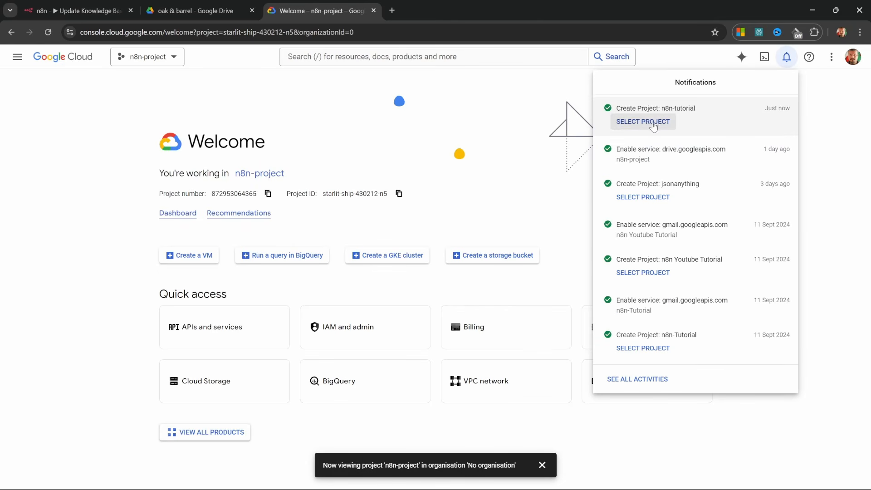
{"action": "left_click", "coordinate": [647, 123]}
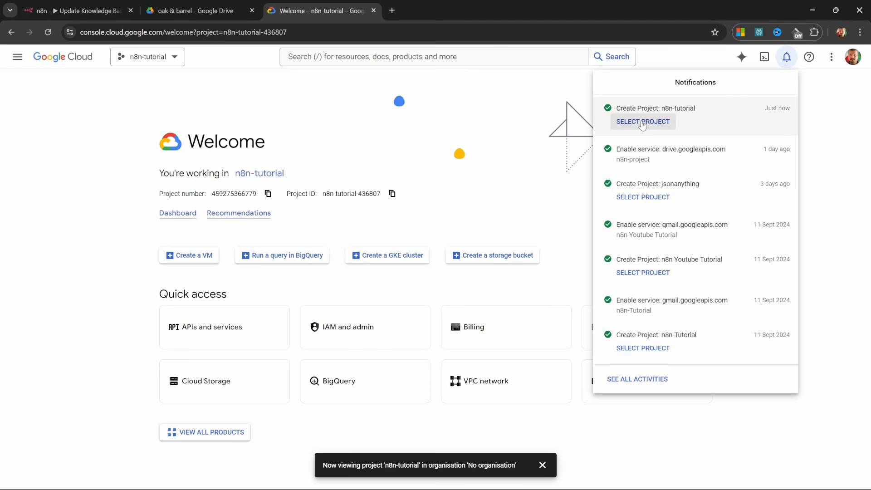
{"action": "left_click", "coordinate": [174, 61]}
{"action": "left_click", "coordinate": [174, 61]}
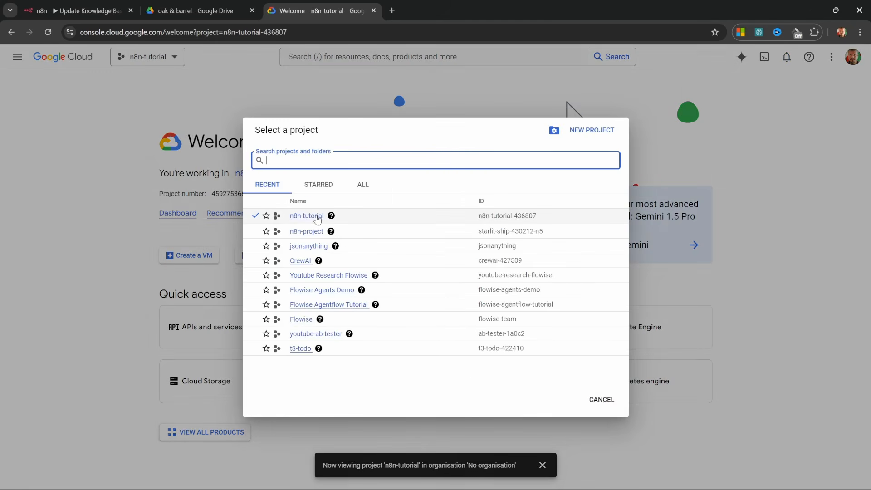
{"action": "left_click", "coordinate": [304, 218]}
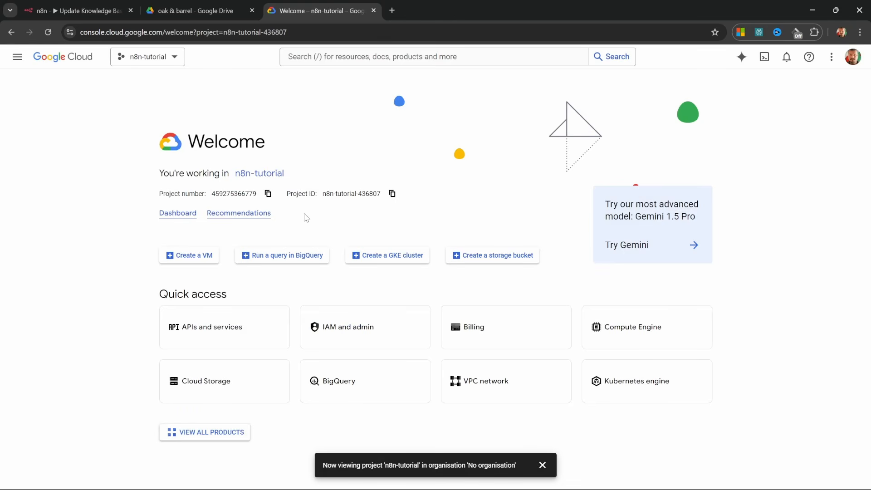
{"action": "left_click", "coordinate": [15, 56]}
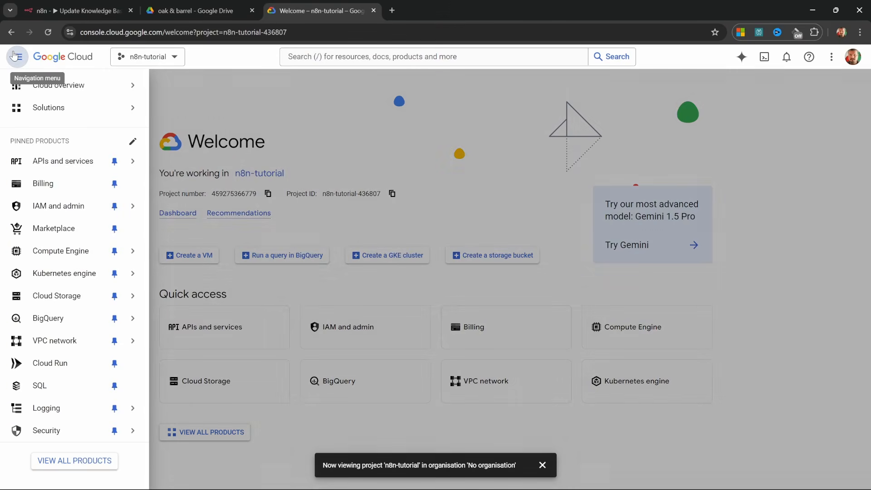
Enable the Google Drive API from the API Library, then go to the OAuth consent screen.
{"action": "left_click", "coordinate": [63, 164]}
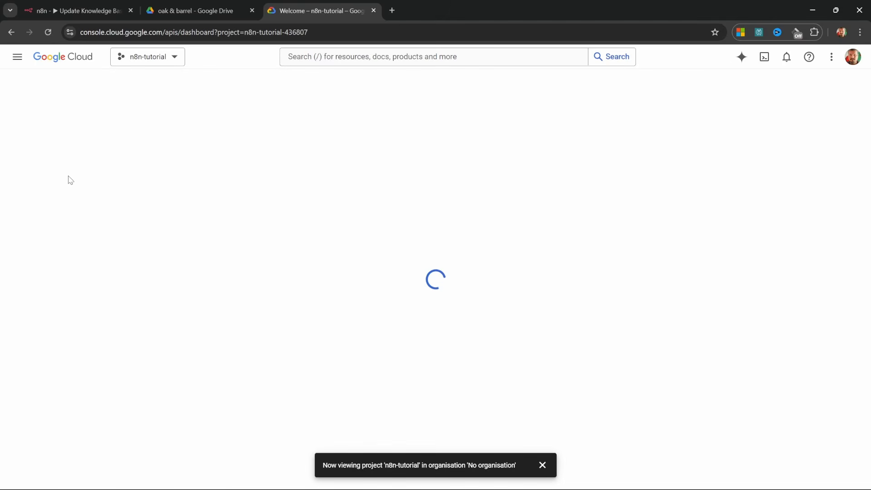
{"action": "left_click", "coordinate": [42, 130]}
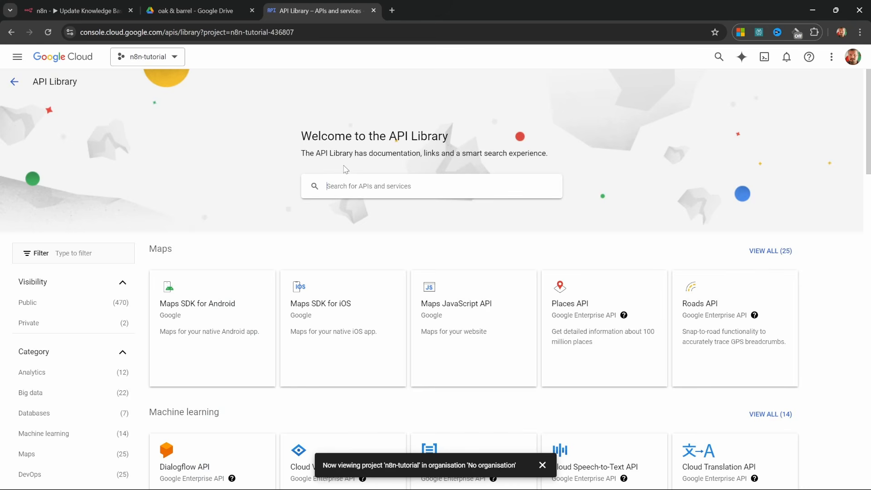
{"action": "type", "text": "google drive"}
{"action": "key", "text": "Return"}
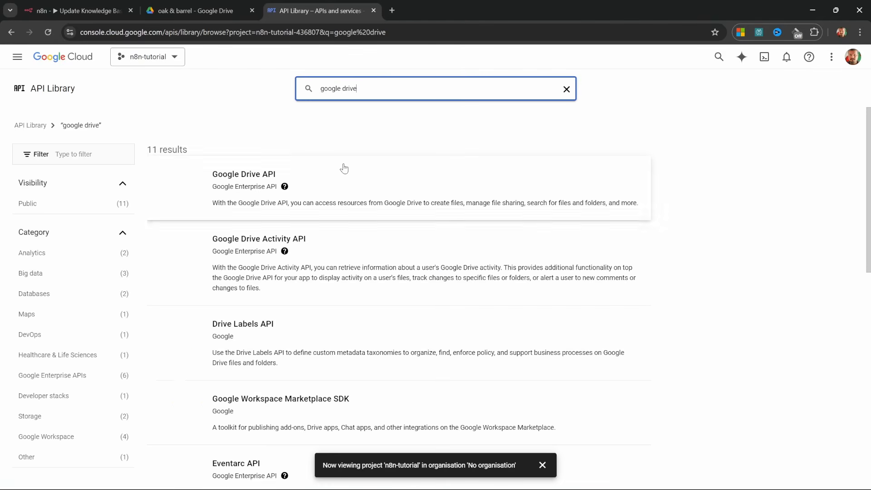
{"action": "left_click", "coordinate": [249, 183]}
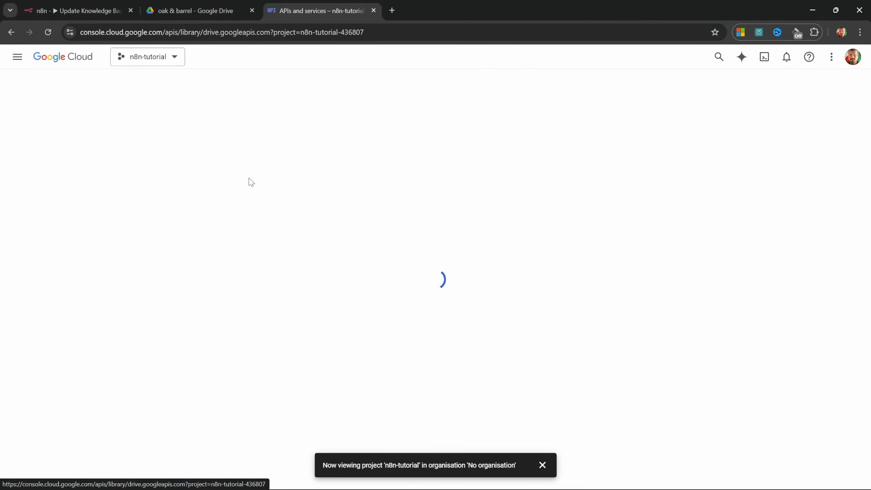
{"action": "left_click", "coordinate": [107, 188]}
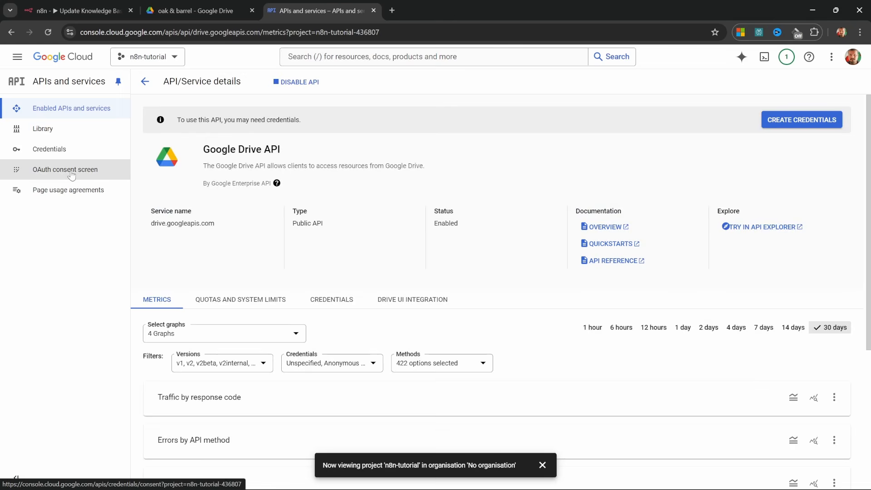
{"action": "left_click", "coordinate": [72, 175]}
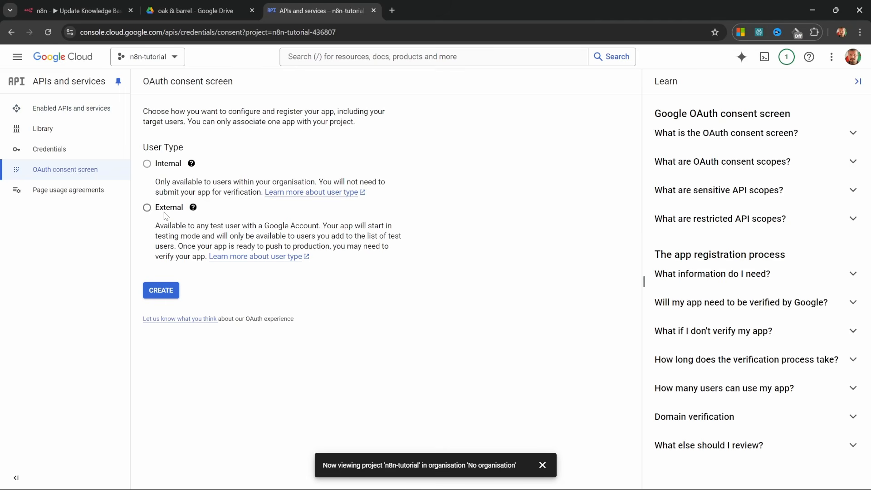
Register an External consent app named 'n8n Tutorial' with the account's support and developer contact e-mails.
{"action": "left_click", "coordinate": [162, 212]}
{"action": "left_click", "coordinate": [161, 293]}
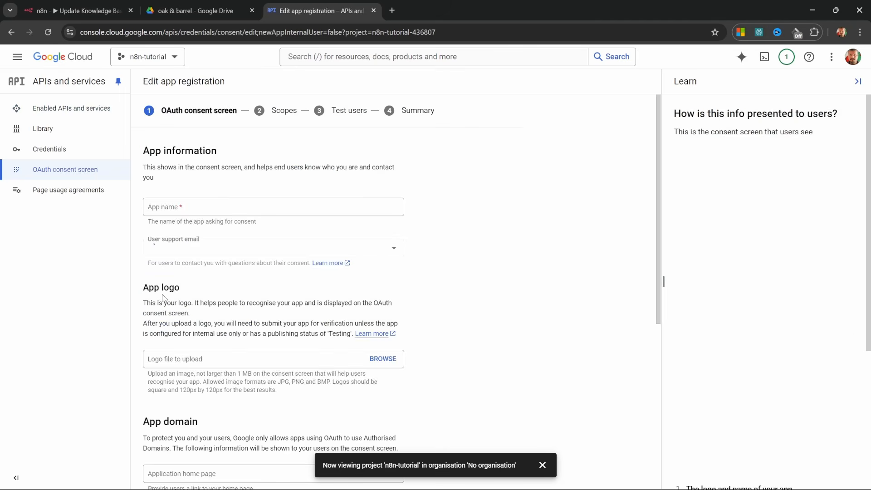
{"action": "type", "text": "n8n Tutorial"}
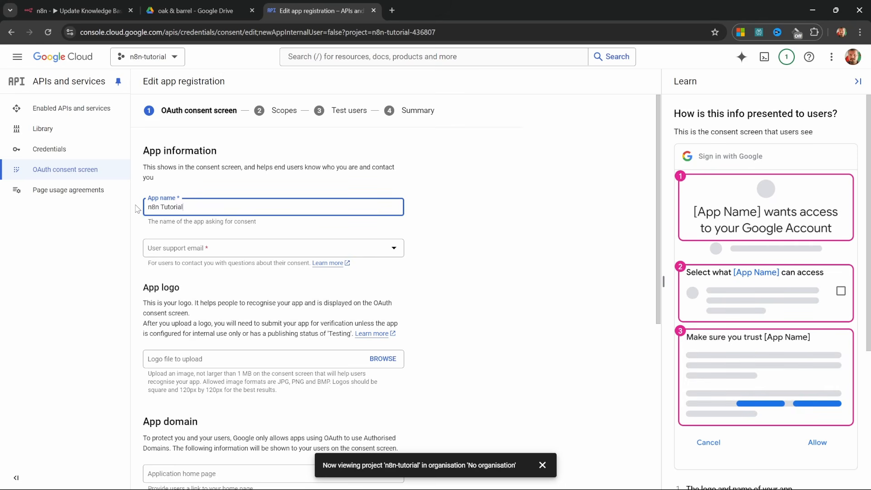
{"action": "left_click", "coordinate": [190, 248]}
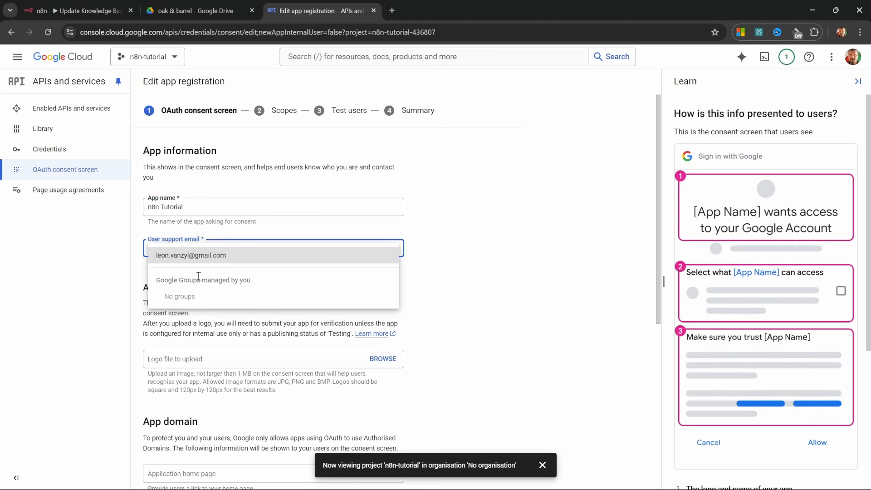
{"action": "left_click", "coordinate": [199, 256]}
{"action": "scroll", "coordinate": [213, 340], "scroll_direction": "down", "scroll_amount": 5}
{"action": "left_click", "coordinate": [199, 433]}
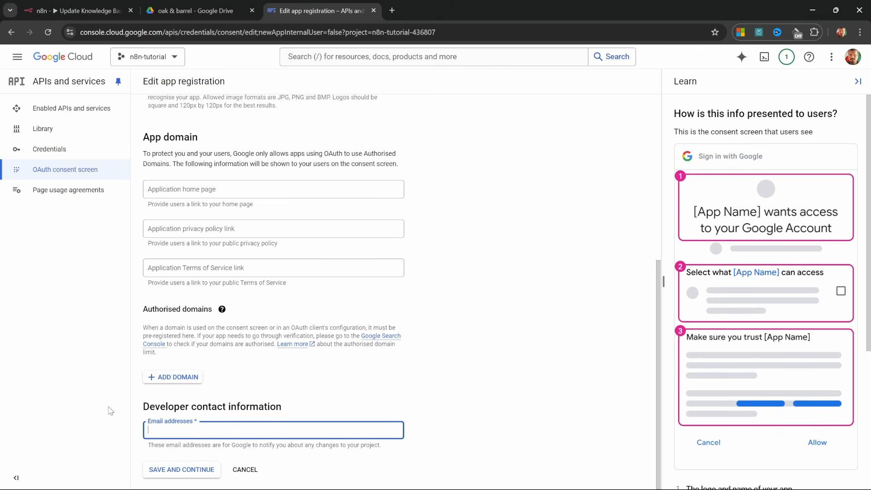
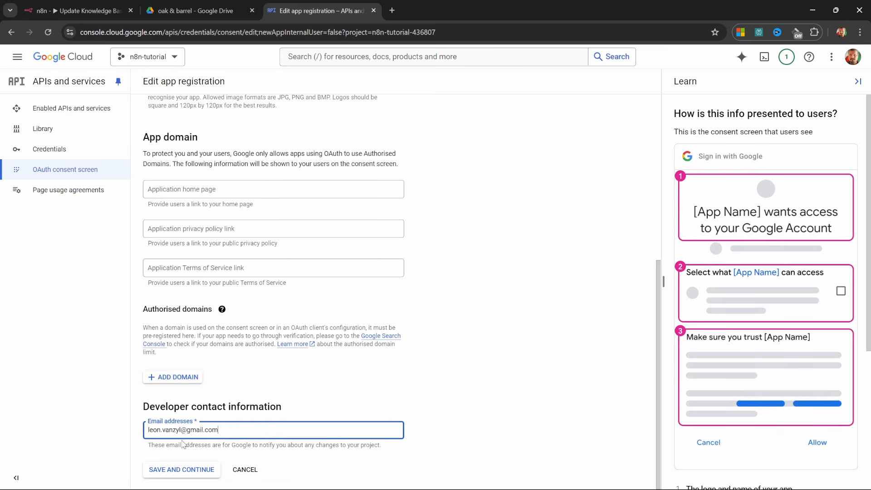
{"action": "left_click", "coordinate": [182, 469]}
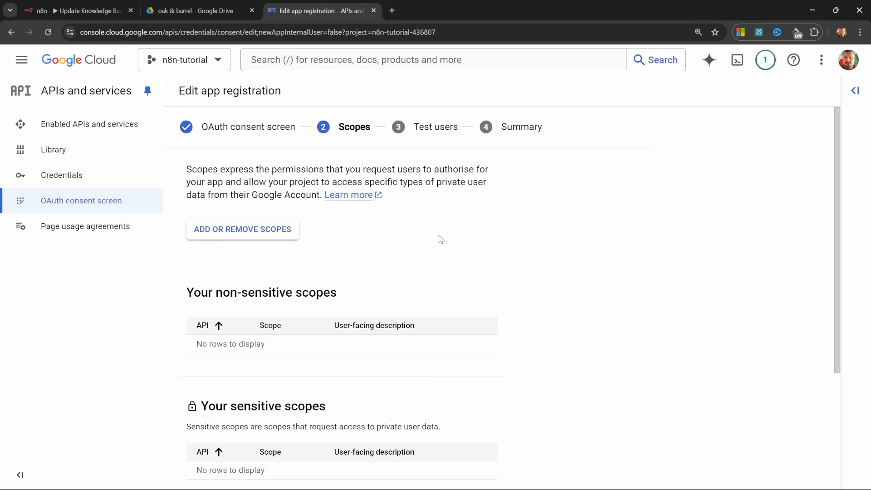
Skip the scopes and test users, then publish the app to production.
{"action": "scroll", "coordinate": [439, 227], "scroll_direction": "down", "scroll_amount": 3}
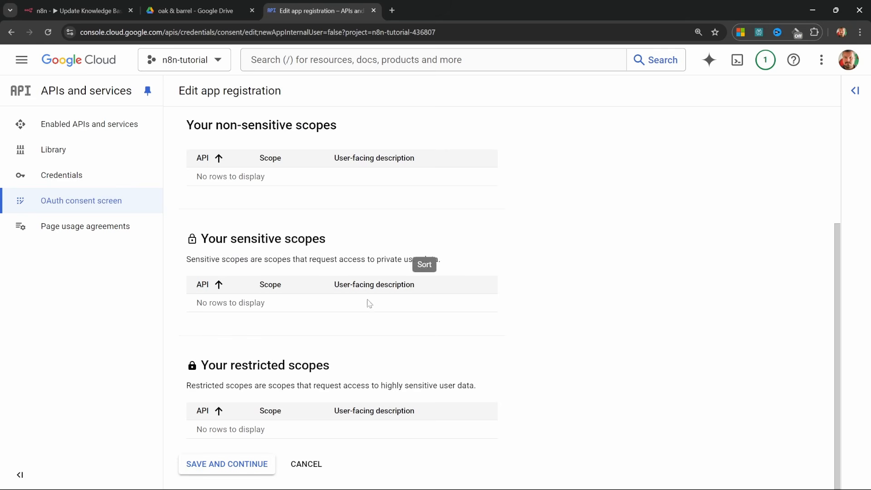
{"action": "left_click", "coordinate": [254, 463]}
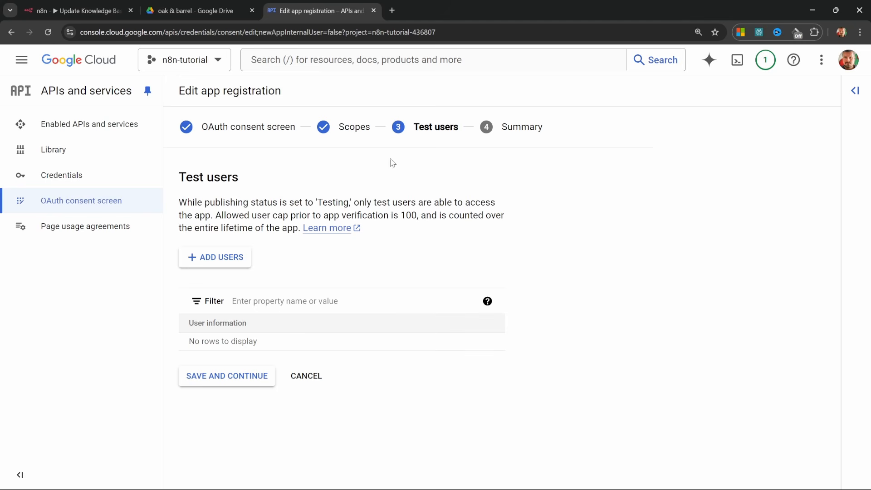
{"action": "left_click", "coordinate": [239, 384]}
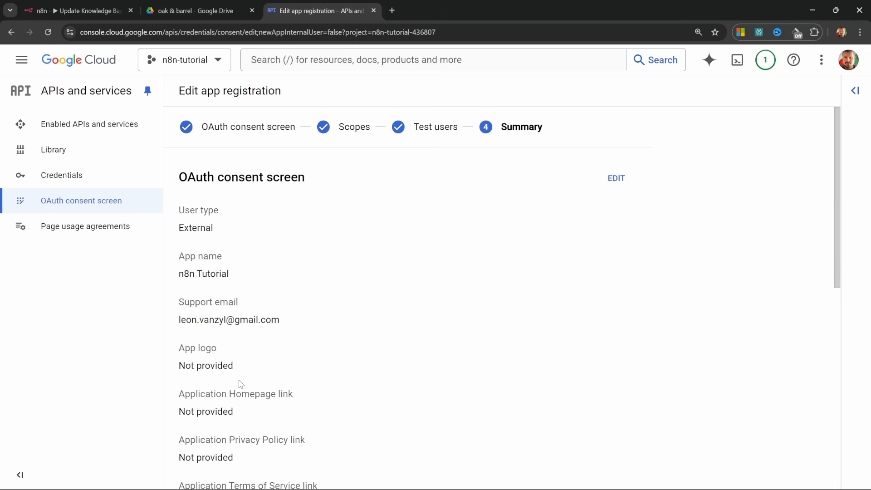
{"action": "scroll", "coordinate": [284, 347], "scroll_direction": "down", "scroll_amount": 9}
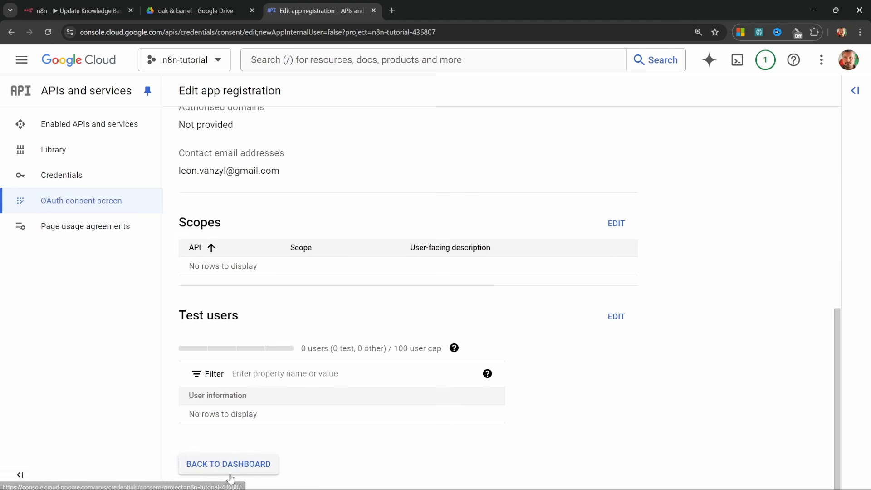
{"action": "left_click", "coordinate": [234, 465]}
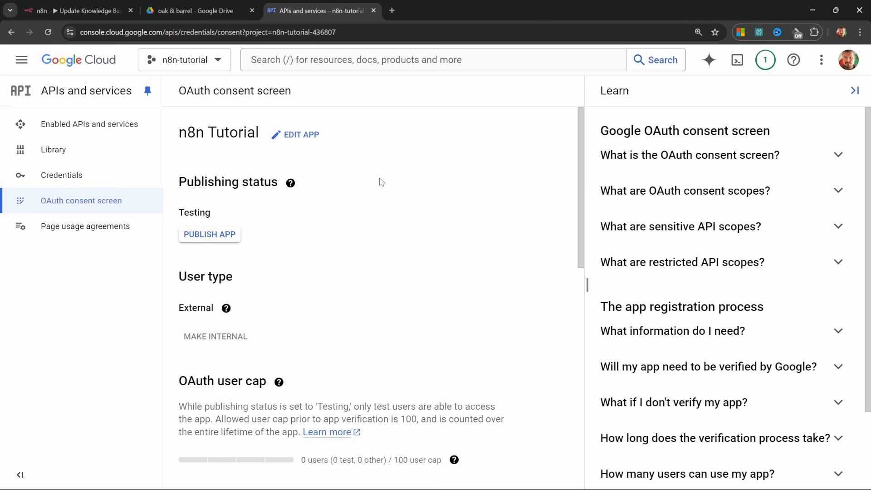
{"action": "left_click", "coordinate": [216, 241]}
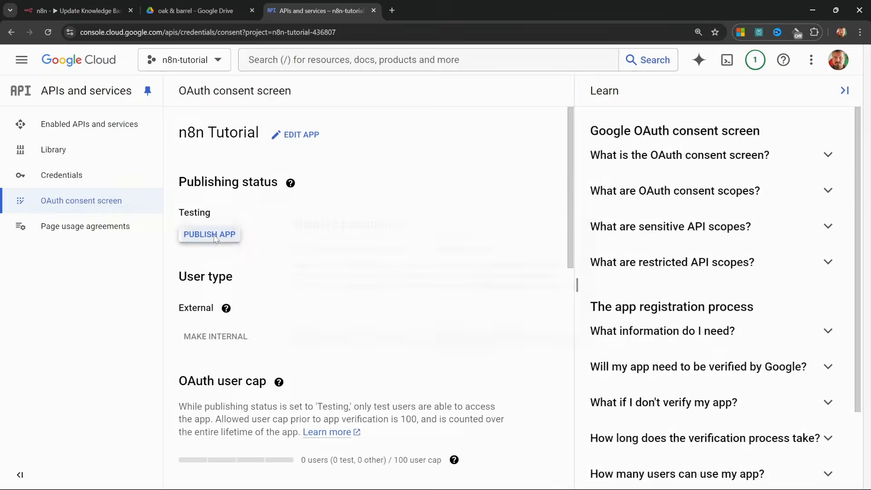
{"action": "left_click", "coordinate": [580, 341]}
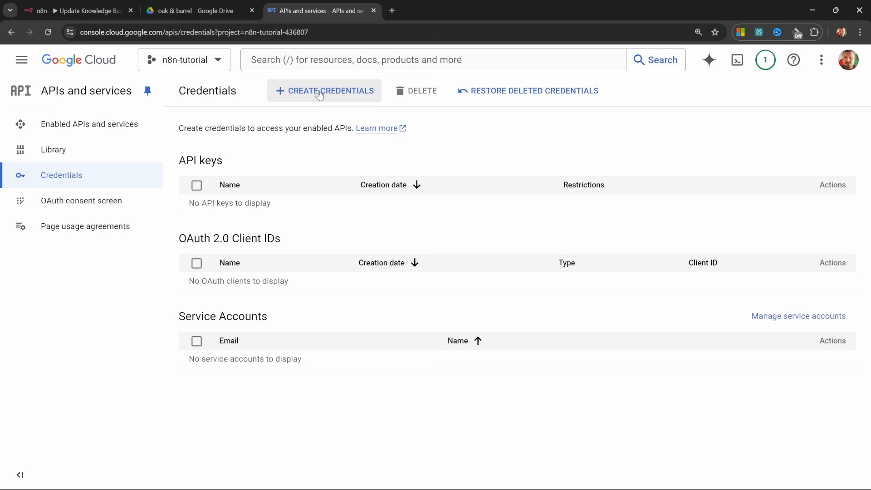
Start a Web application OAuth client ID and add a redirect URI entry.
{"action": "left_click", "coordinate": [321, 92]}
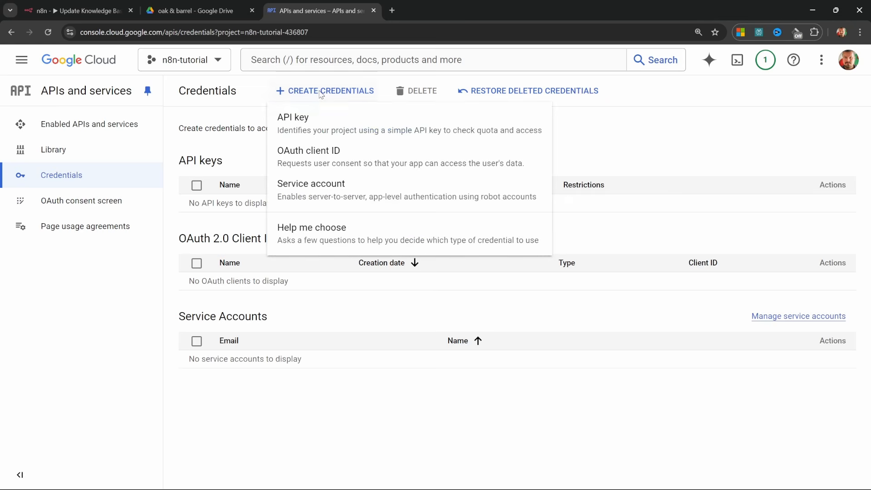
{"action": "left_click", "coordinate": [320, 164]}
{"action": "left_click", "coordinate": [249, 187]}
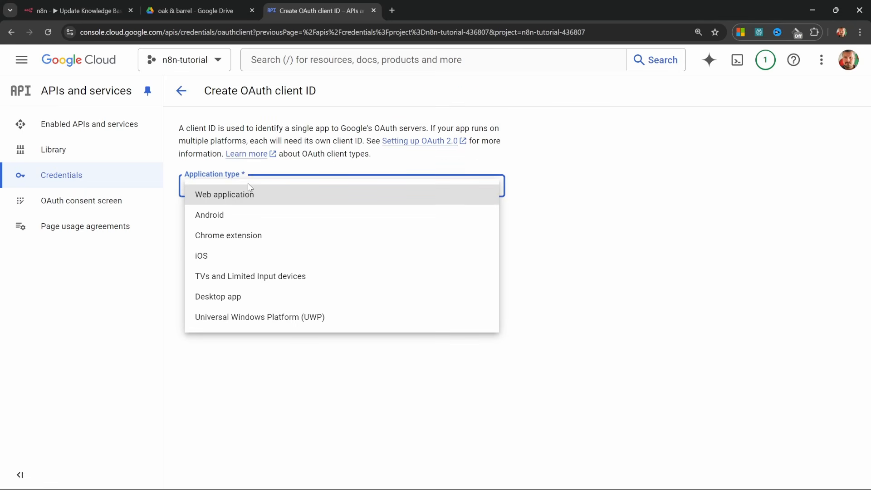
{"action": "left_click", "coordinate": [227, 195]}
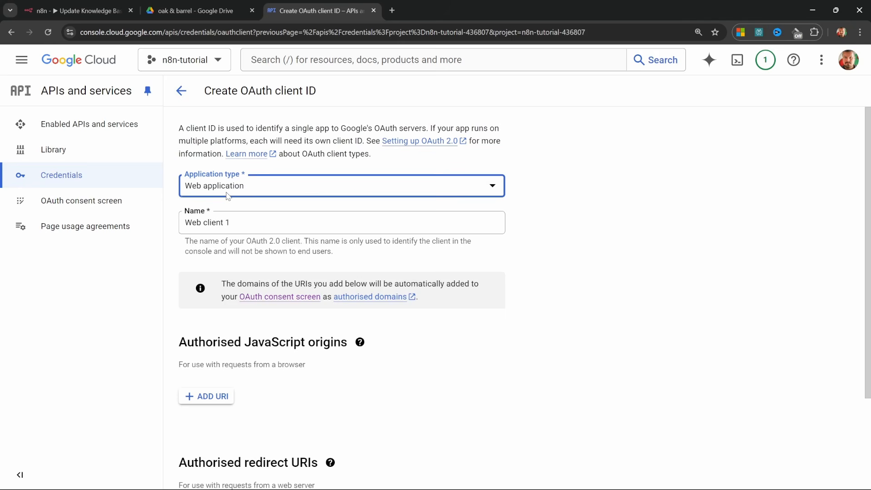
{"action": "left_click_drag", "start_coordinate": [241, 228], "coordinate": [178, 238]}
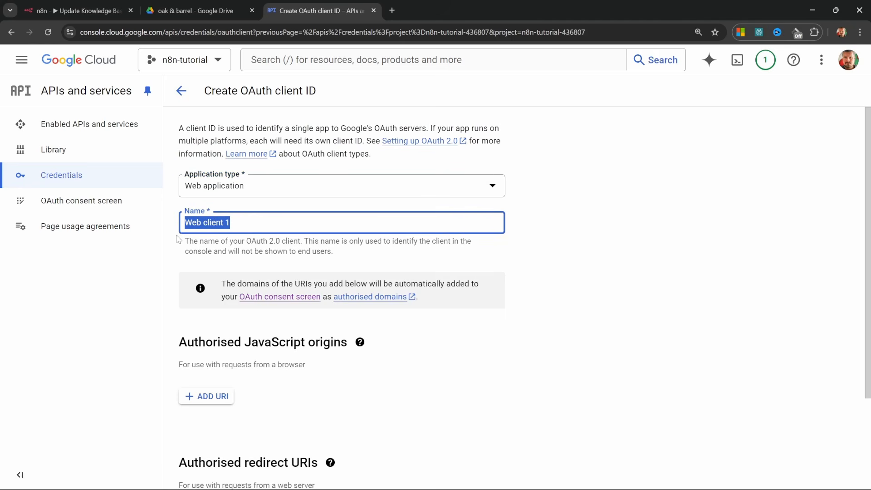
{"action": "scroll", "coordinate": [316, 313], "scroll_direction": "down", "scroll_amount": 3}
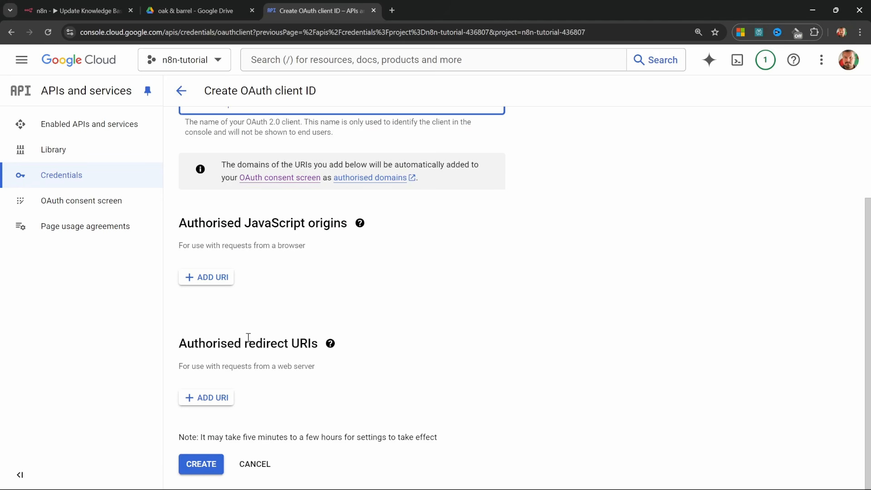
{"action": "left_click", "coordinate": [203, 397]}
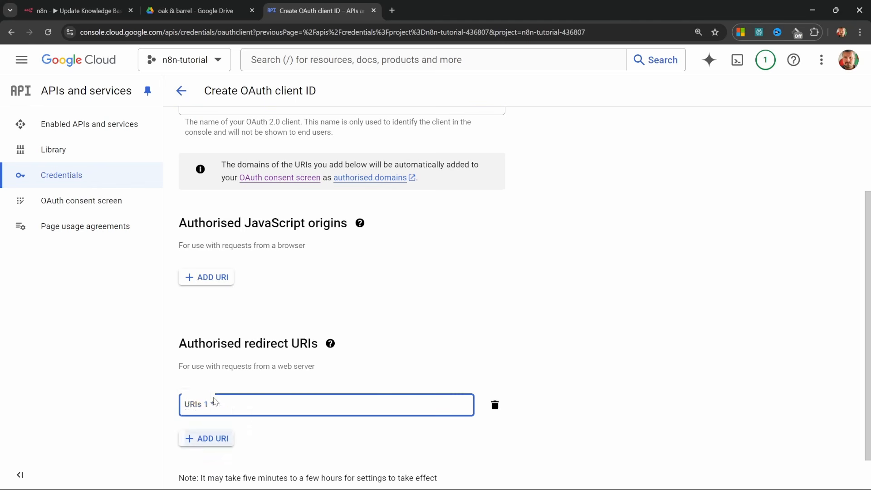
Set the redirect URI to n8n's OAuth callback URL and create the client.
{"action": "key", "text": "ctrl+1"}
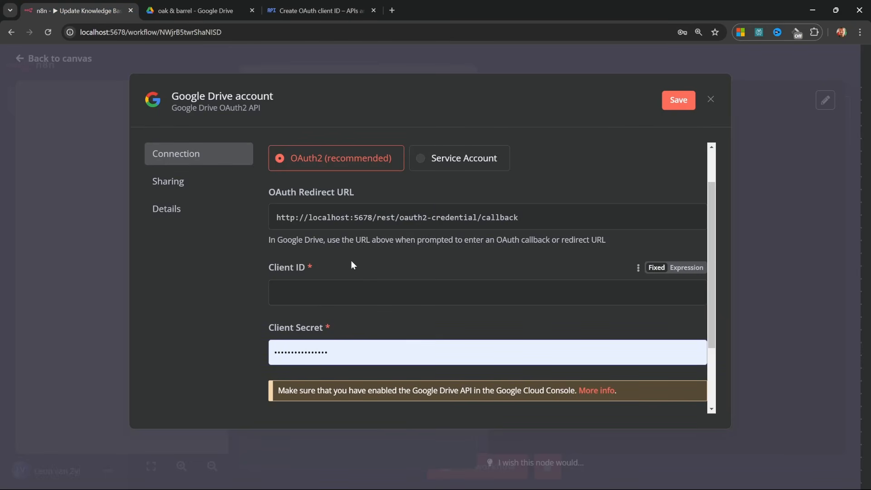
{"action": "left_click", "coordinate": [474, 221]}
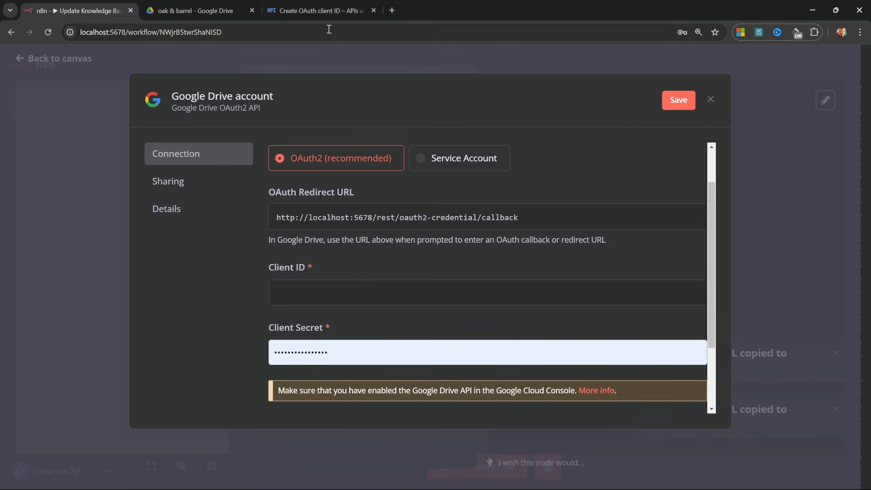
{"action": "left_click", "coordinate": [321, 10]}
{"action": "left_click", "coordinate": [300, 404]}
{"action": "type", "text": "http://localhost:5678/rest/oauth2-credential/callback"}
{"action": "scroll", "coordinate": [320, 385], "scroll_direction": "down", "scroll_amount": 1}
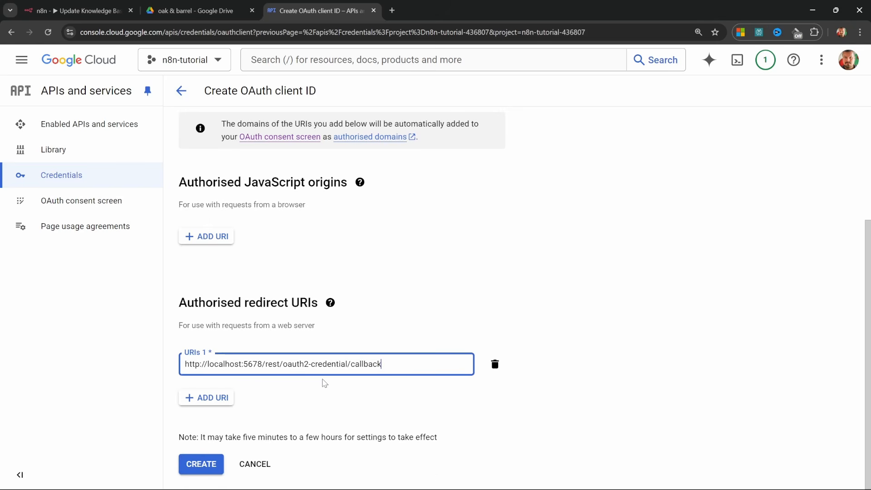
{"action": "left_click", "coordinate": [210, 464]}
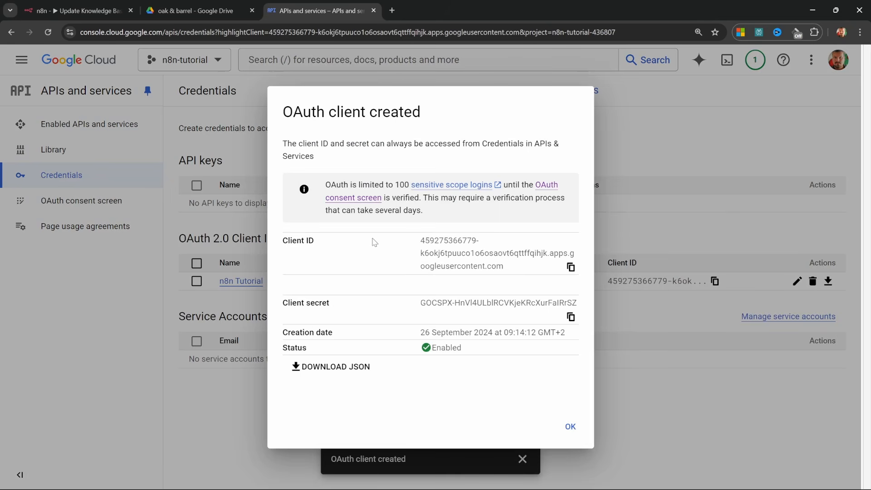
Copy the new Client ID and Client secret into n8n's Google Drive credential.
{"action": "left_click", "coordinate": [570, 267]}
{"action": "key", "text": "ctrl+1"}
{"action": "key", "text": "ctrl+v"}
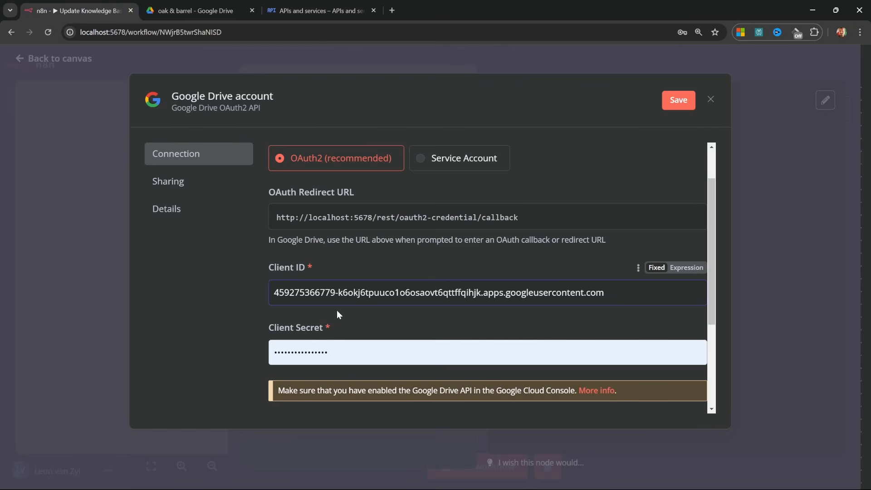
{"action": "left_click", "coordinate": [345, 11]}
{"action": "left_click", "coordinate": [571, 317]}
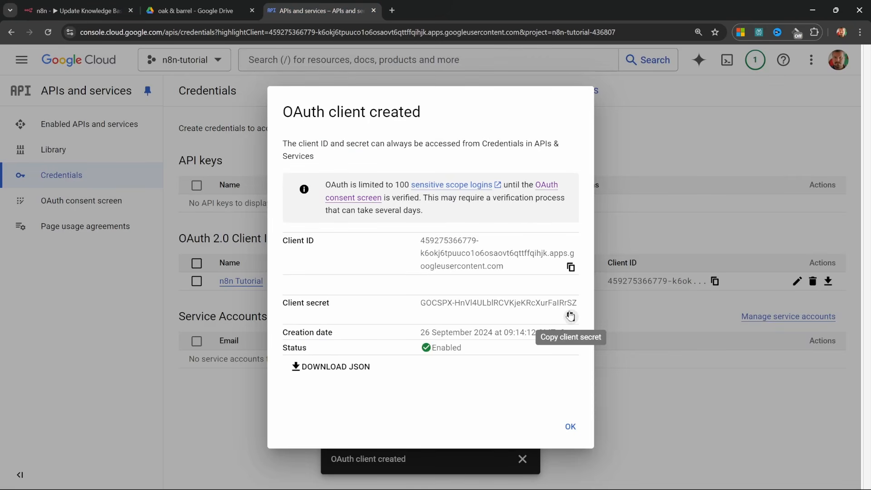
{"action": "left_click", "coordinate": [52, 5]}
{"action": "left_click", "coordinate": [446, 301]}
{"action": "key", "text": "ctrl+v"}
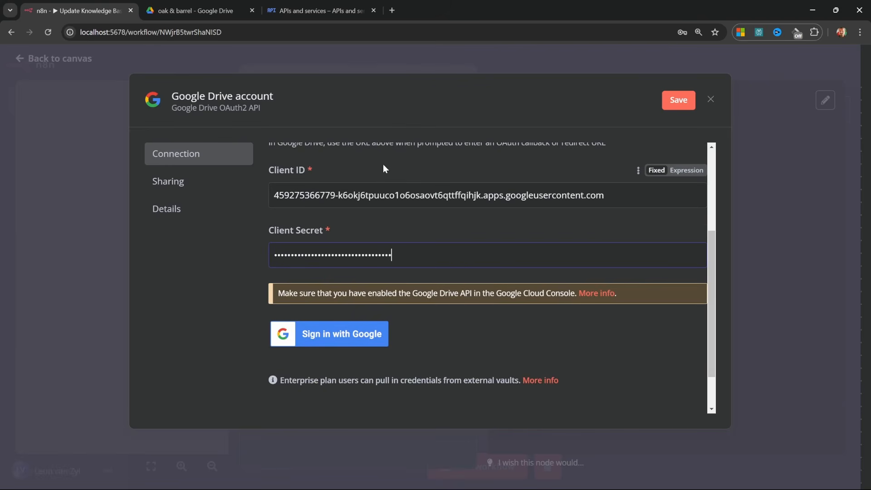
Sign in with Google, grant n8n Tutorial all requested Drive permissions, and close the connected credential.
{"action": "left_click", "coordinate": [332, 344]}
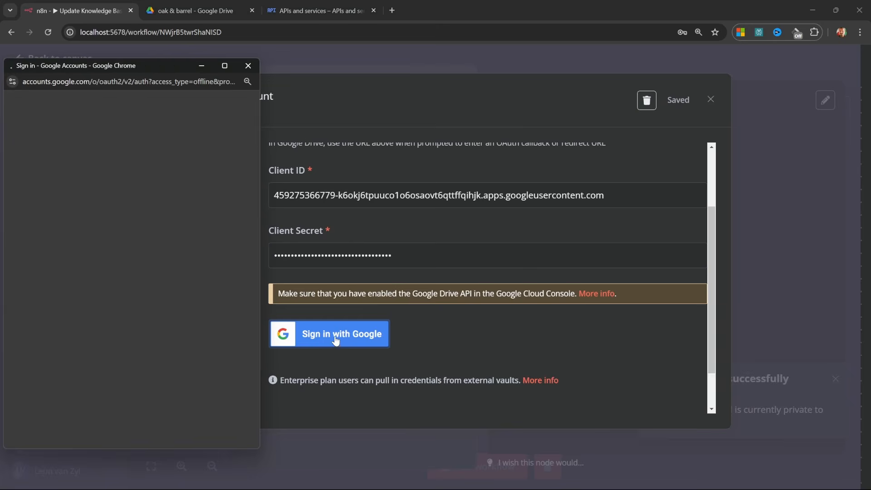
{"action": "left_click", "coordinate": [49, 205]}
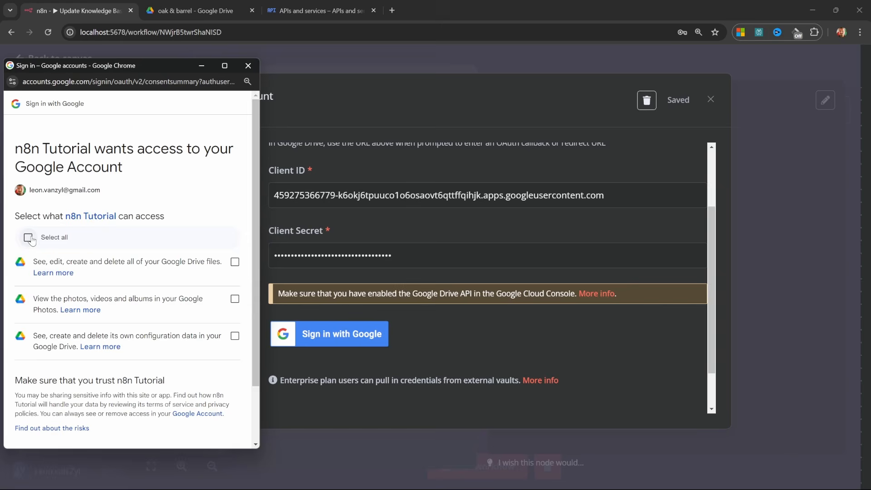
{"action": "left_click", "coordinate": [30, 239]}
{"action": "scroll", "coordinate": [115, 300], "scroll_direction": "down", "scroll_amount": 2}
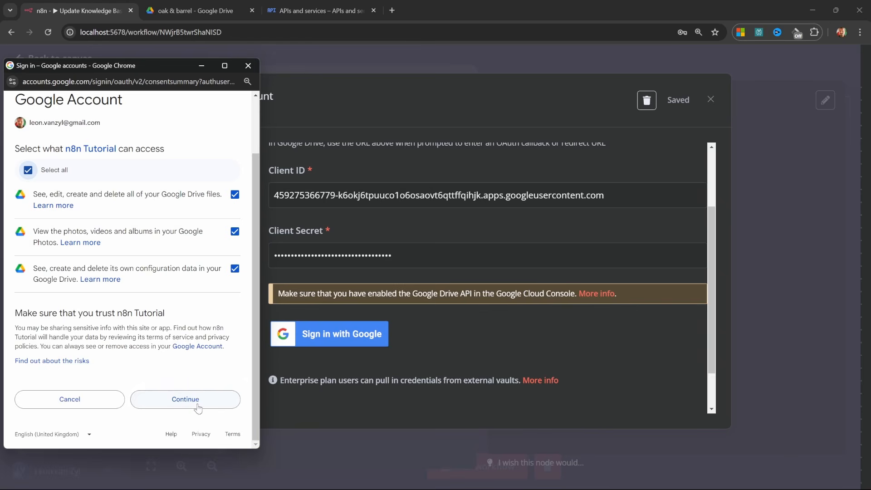
{"action": "left_click", "coordinate": [198, 404]}
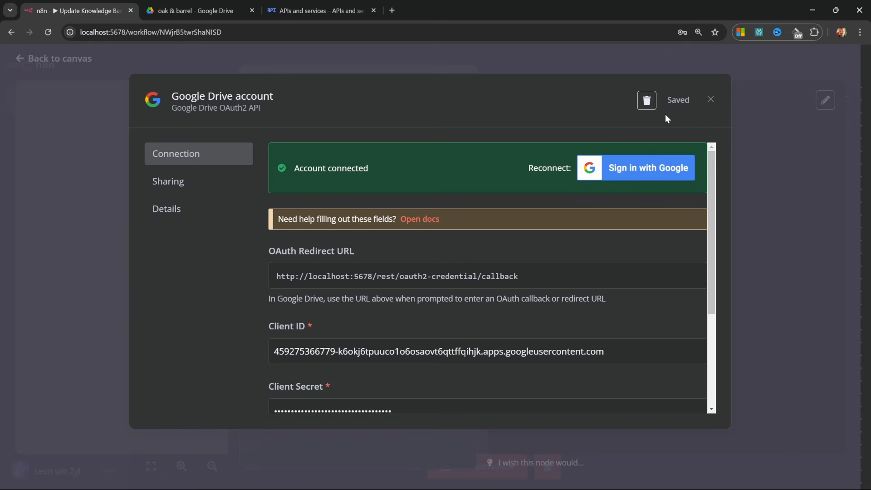
{"action": "left_click", "coordinate": [710, 101]}
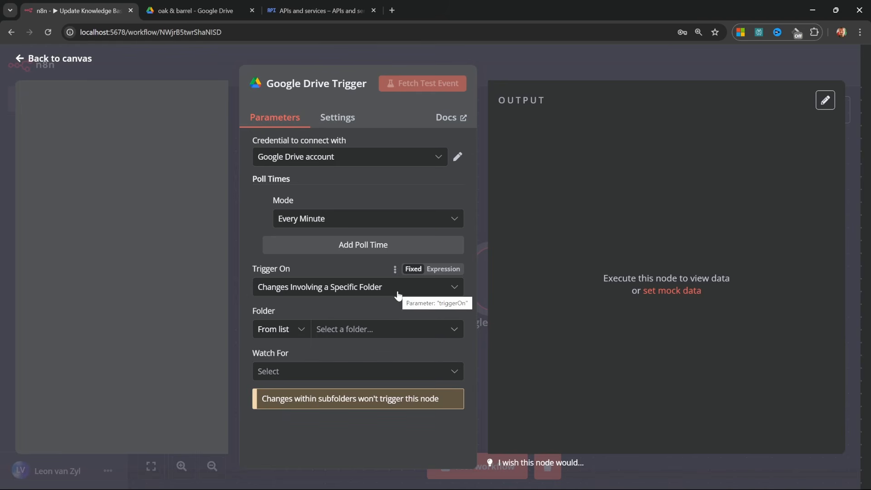
Watch the oak & barrel folder for File Created events.
{"action": "left_click", "coordinate": [376, 331]}
{"action": "type", "text": "oak"}
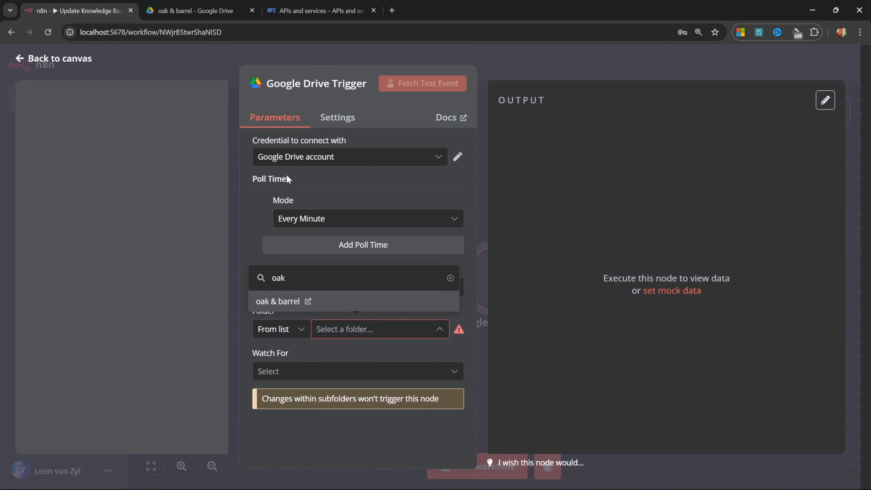
{"action": "left_click", "coordinate": [277, 301]}
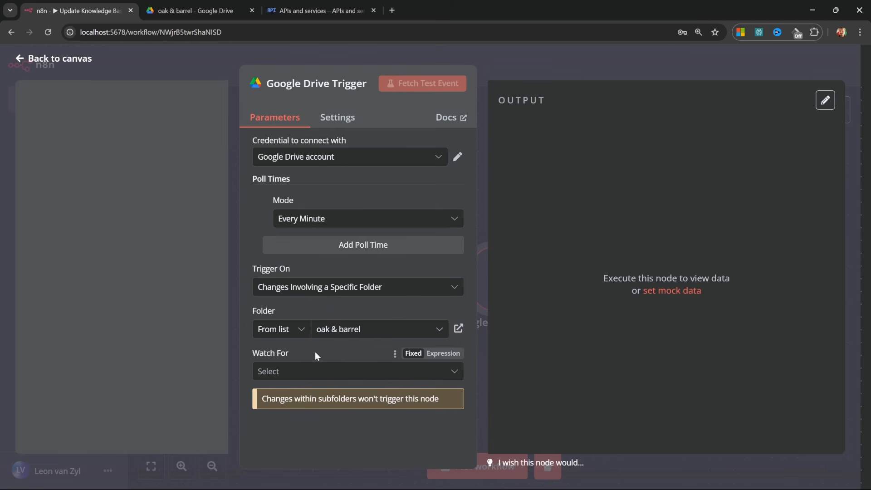
{"action": "left_click", "coordinate": [342, 371]}
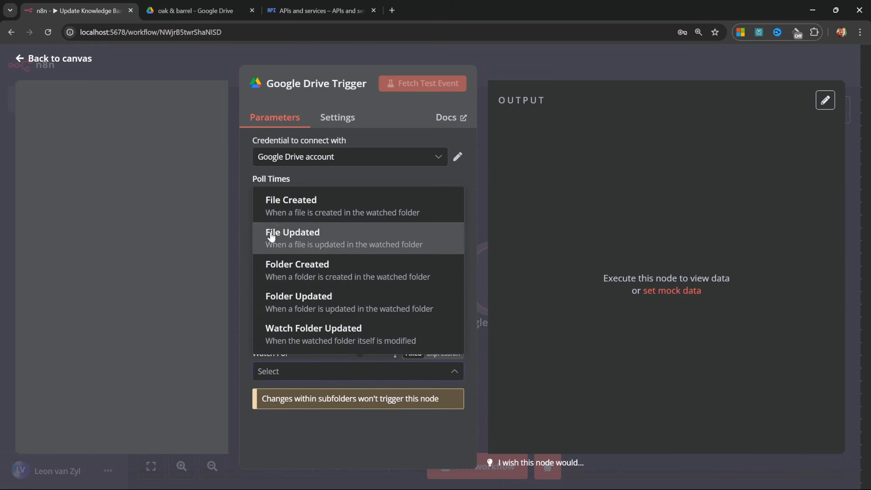
{"action": "left_click", "coordinate": [303, 209]}
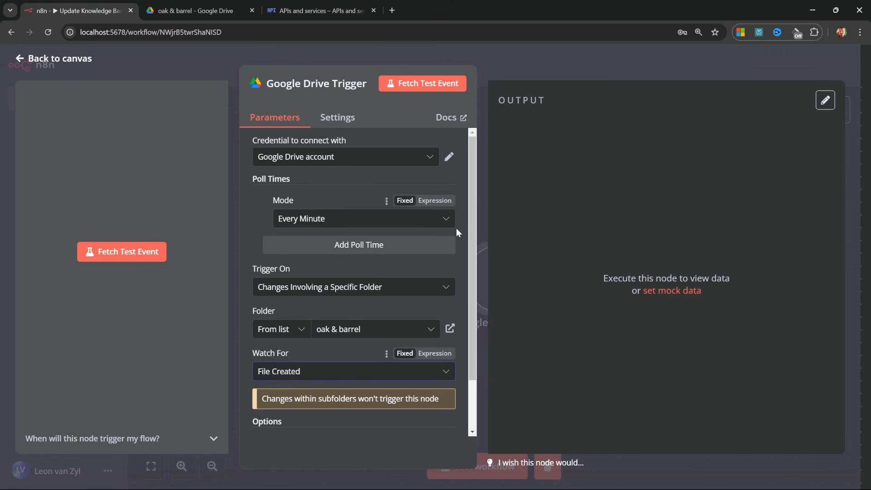
Fetch a test event returning oak-and-barrel-qa.docx and view its output as a schema.
{"action": "left_click", "coordinate": [425, 82]}
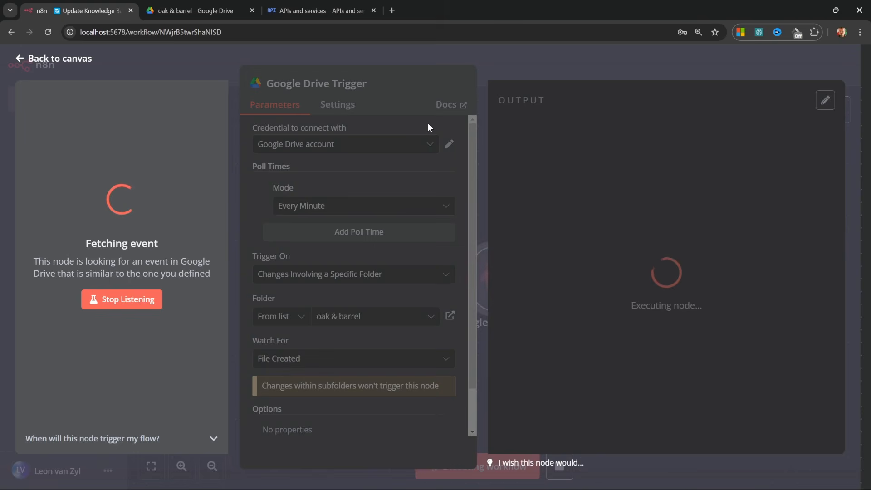
{"action": "left_click", "coordinate": [762, 101]}
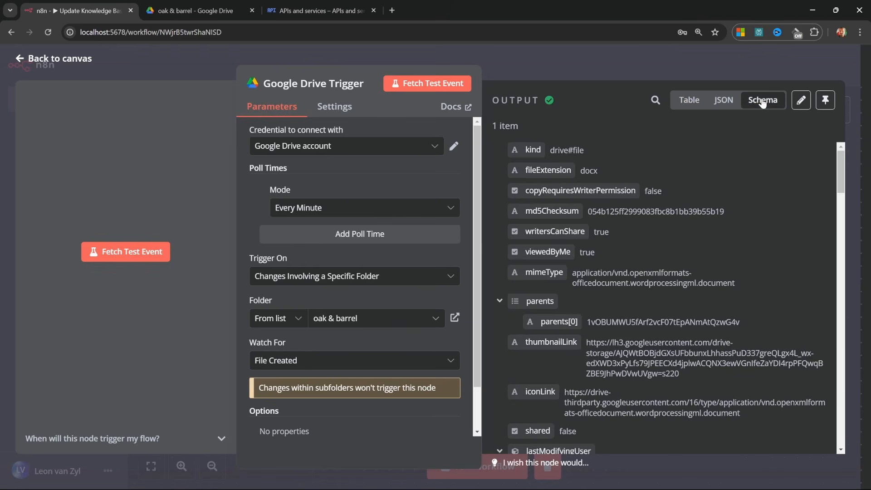
{"action": "scroll", "coordinate": [646, 255], "scroll_direction": "down", "scroll_amount": 15}
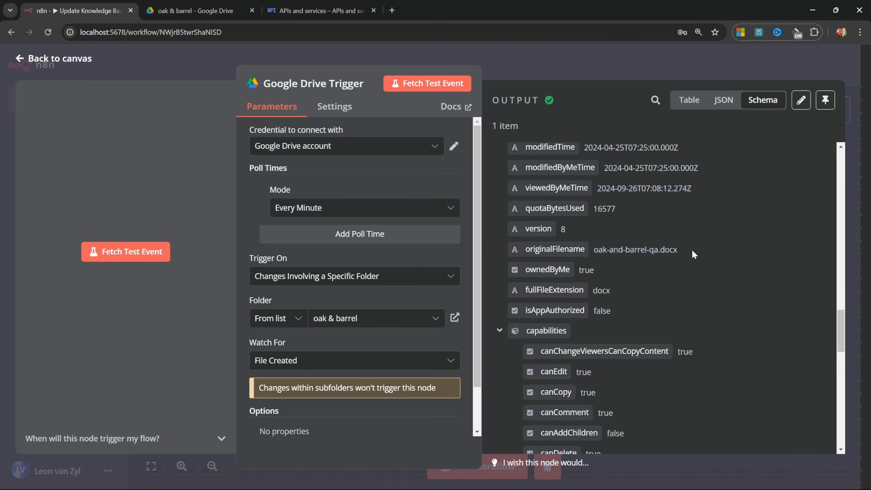
{"action": "left_click_drag", "start_coordinate": [679, 250], "coordinate": [599, 249]}
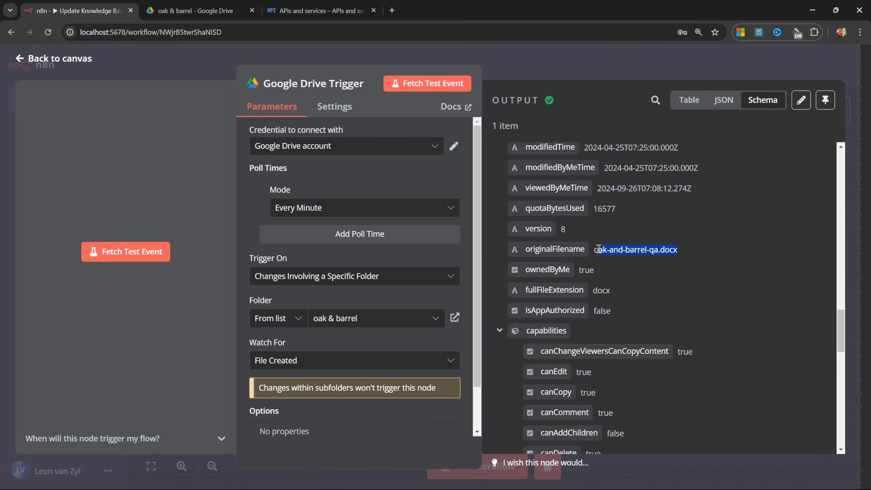
{"action": "left_click", "coordinate": [717, 247]}
{"action": "key", "text": "Escape"}
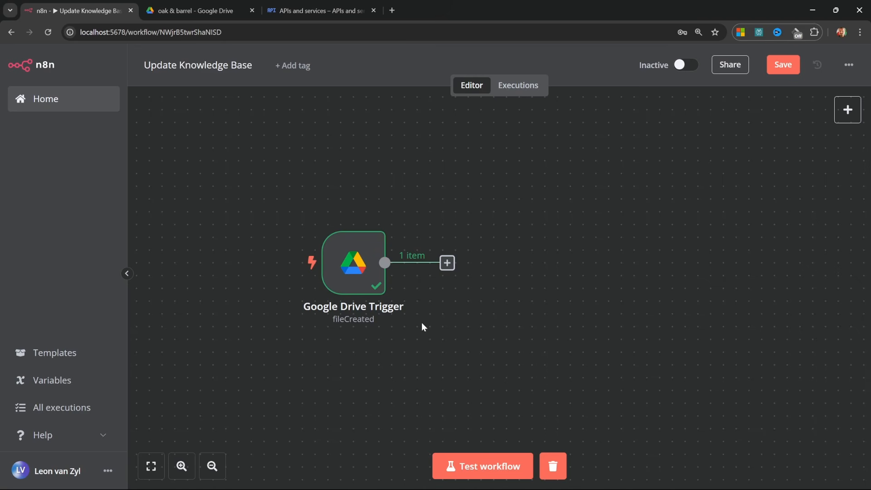
Review the Google Drive Trigger settings and return to the canvas.
{"action": "double_click", "coordinate": [362, 250]}
{"action": "scroll", "coordinate": [610, 178], "scroll_direction": "down", "scroll_amount": 4}
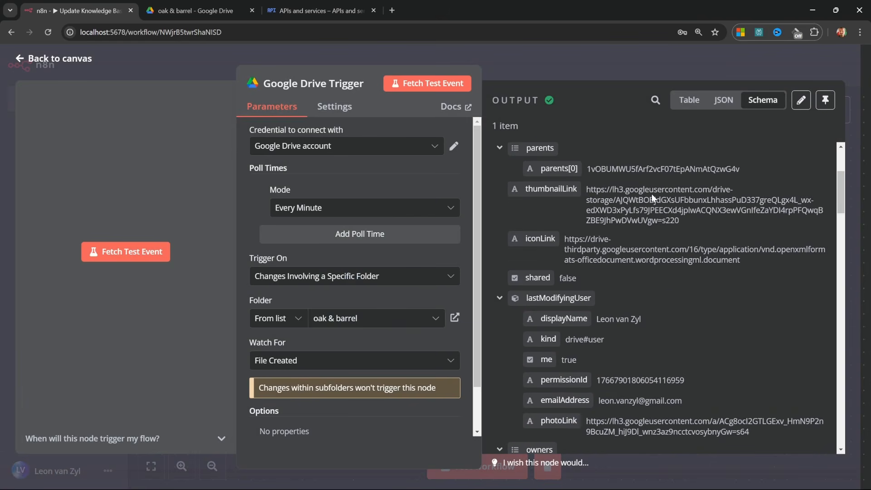
{"action": "scroll", "coordinate": [651, 194], "scroll_direction": "up", "scroll_amount": 3}
{"action": "scroll", "coordinate": [637, 159], "scroll_direction": "up", "scroll_amount": 3}
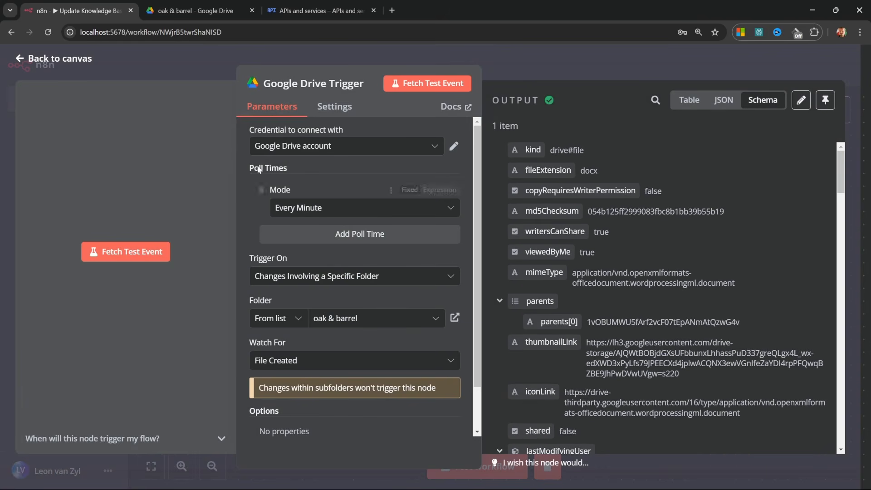
{"action": "left_click", "coordinate": [22, 59]}
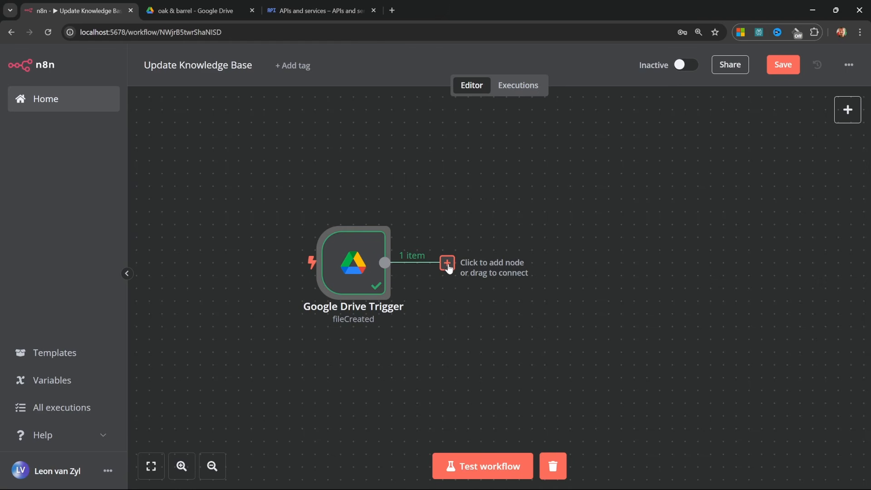
Add a Google Drive download-file node using the existing Google Drive account credential.
{"action": "left_click", "coordinate": [447, 263]}
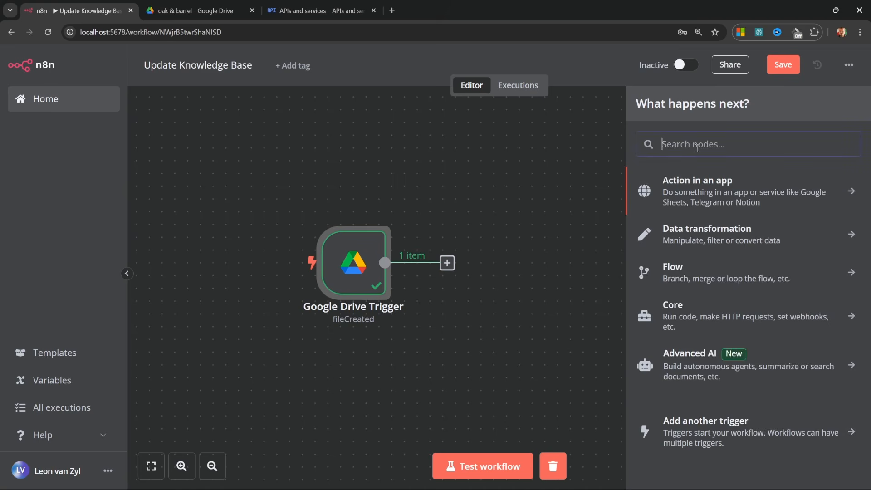
{"action": "type", "text": "drive"}
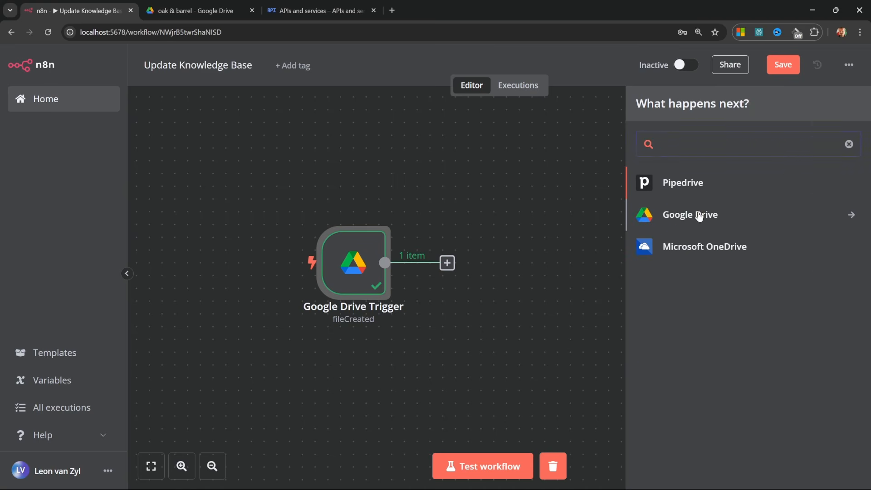
{"action": "left_click", "coordinate": [696, 215]}
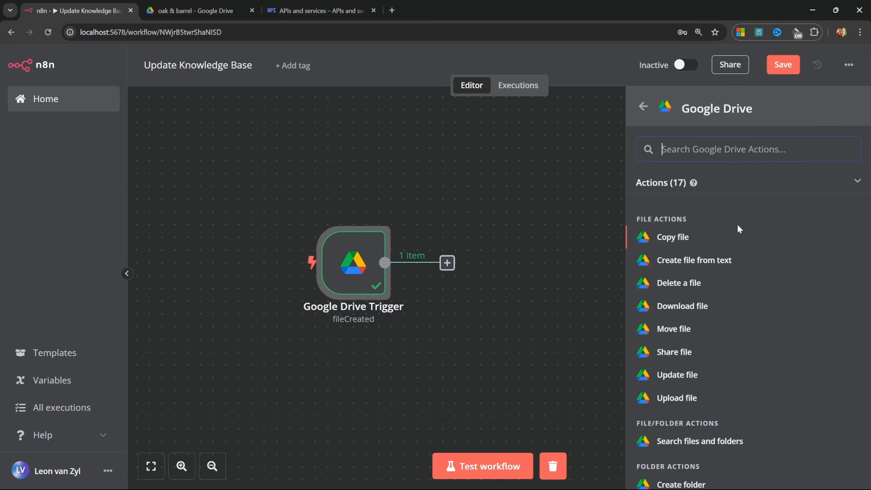
{"action": "left_click", "coordinate": [689, 306]}
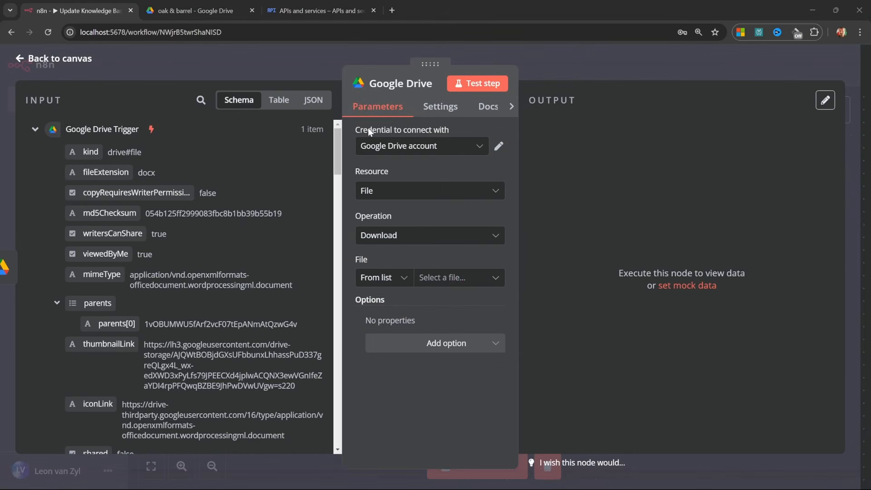
{"action": "left_click", "coordinate": [447, 145]}
{"action": "left_click", "coordinate": [399, 184]}
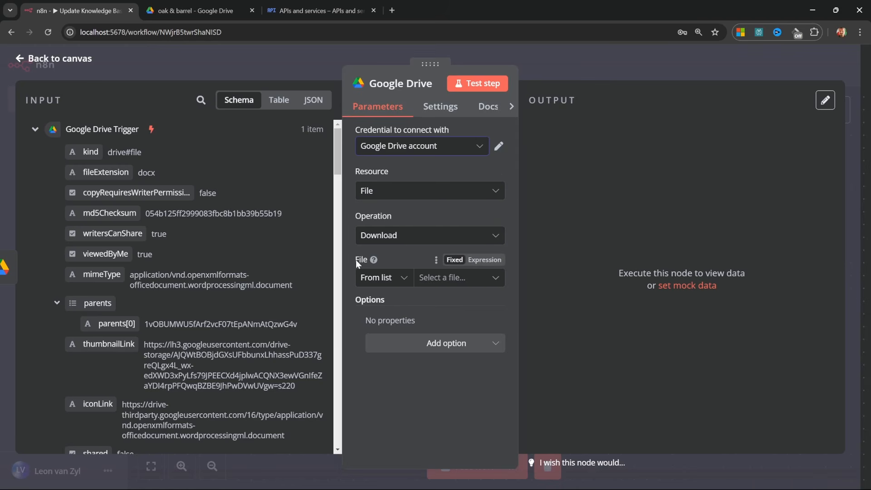
Set the file By ID from the trigger's id field and test it, downloading oak-and-barrel-qa.docx.
{"action": "left_click", "coordinate": [405, 277]}
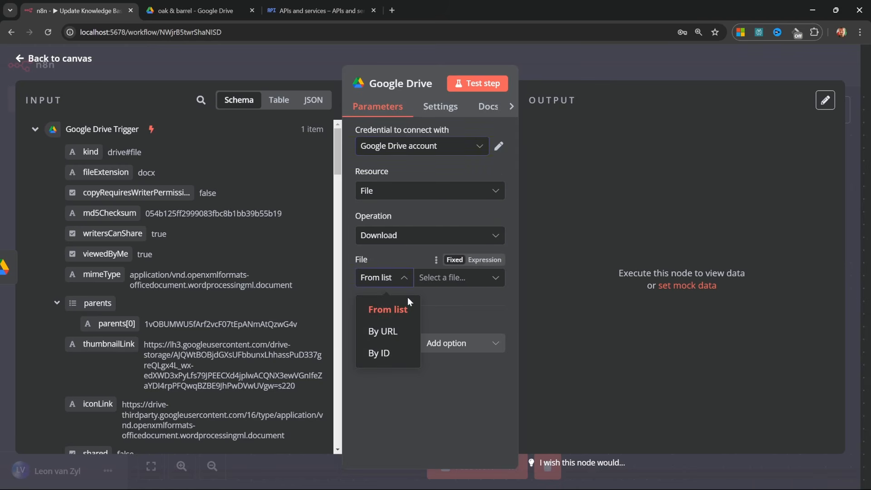
{"action": "left_click", "coordinate": [381, 353]}
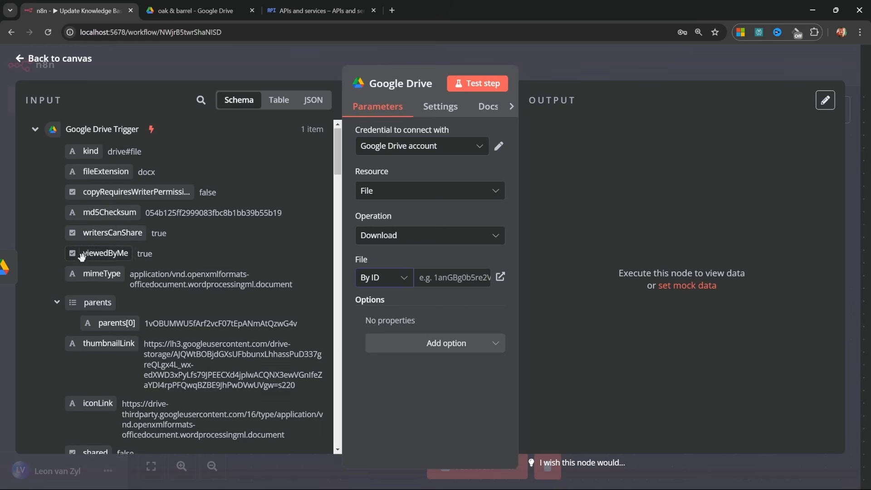
{"action": "scroll", "coordinate": [94, 257], "scroll_direction": "down", "scroll_amount": 8}
{"action": "scroll", "coordinate": [94, 258], "scroll_direction": "down", "scroll_amount": 10}
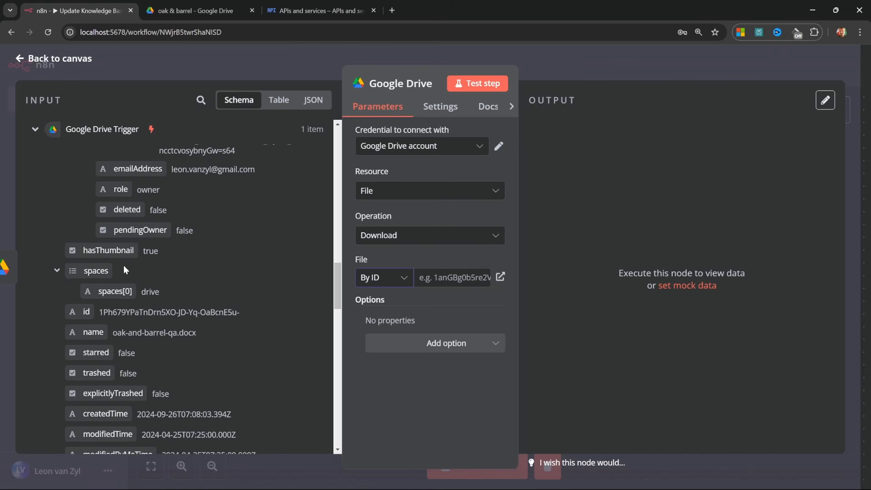
{"action": "scroll", "coordinate": [88, 258], "scroll_direction": "down", "scroll_amount": 2}
{"action": "left_click_drag", "start_coordinate": [76, 260], "coordinate": [457, 281]}
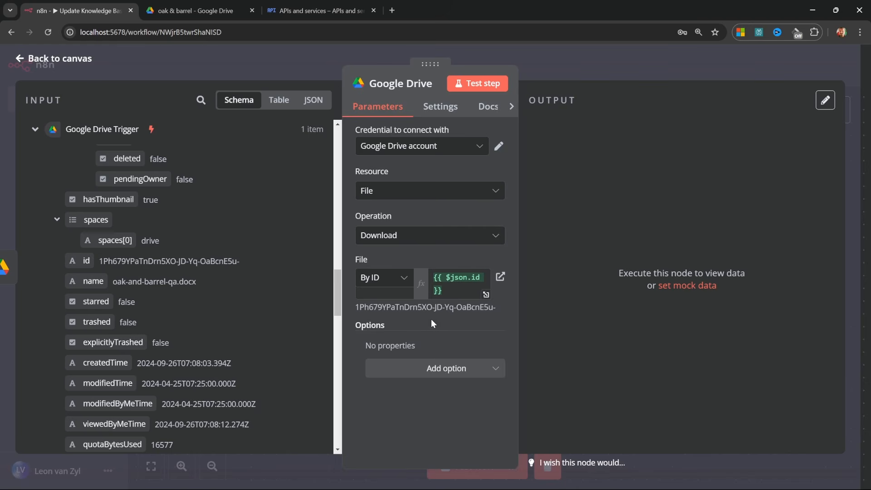
{"action": "left_click", "coordinate": [477, 84]}
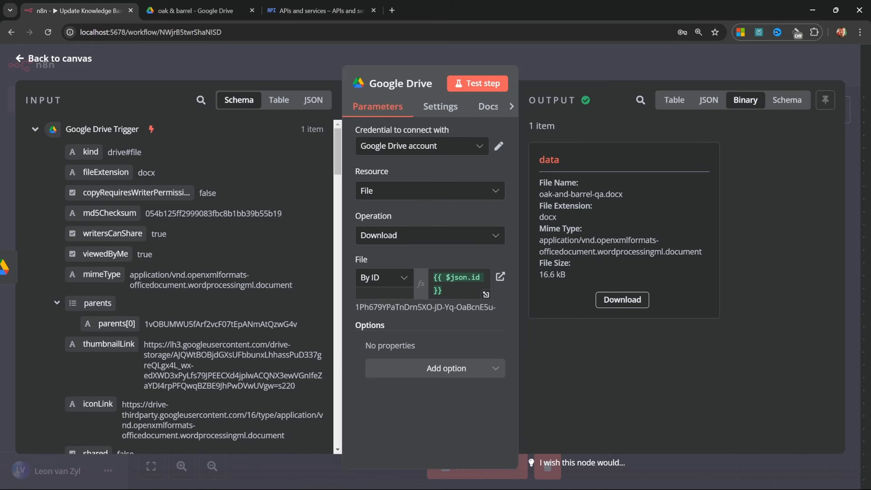
{"action": "left_click", "coordinate": [16, 61]}
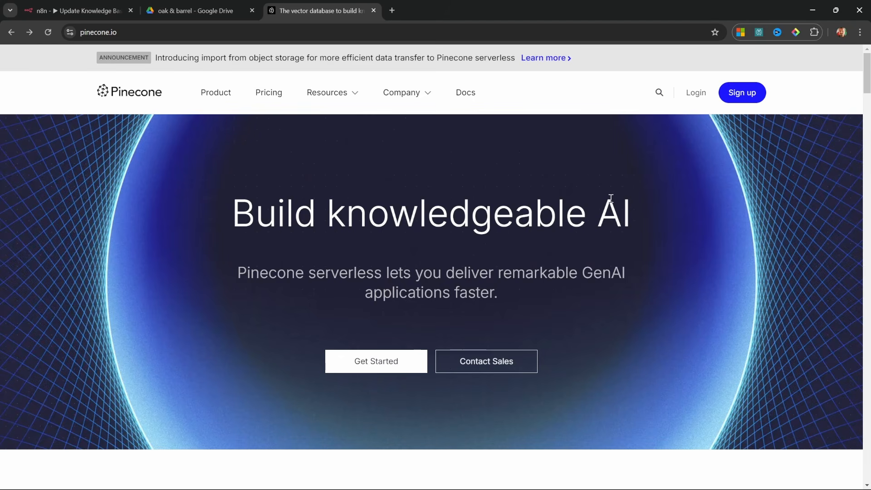
Log in and create index 'n8n' configured for text-embedding-3-small (1536 dimensions, cosine).
{"action": "left_click", "coordinate": [692, 100]}
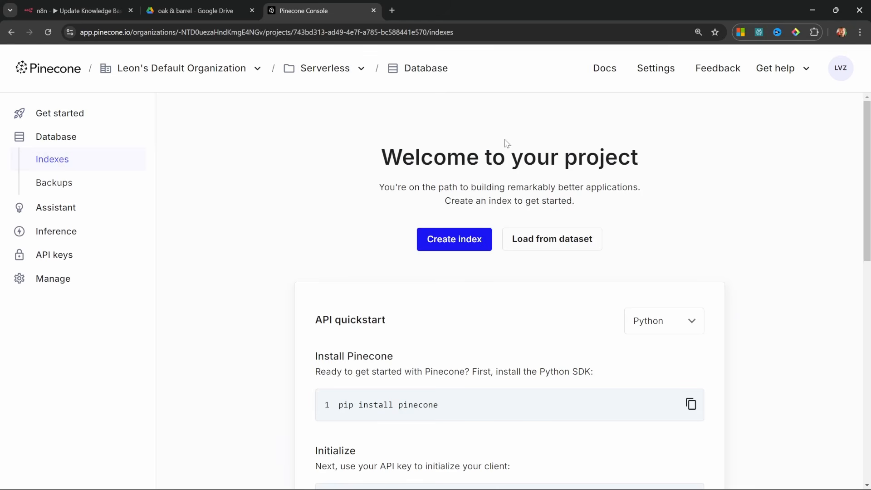
{"action": "left_click", "coordinate": [464, 245]}
{"action": "type", "text": "n8n"}
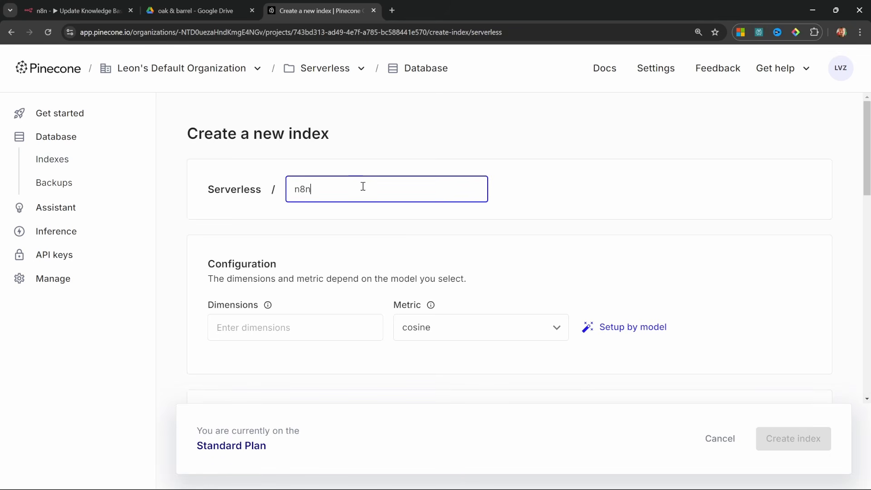
{"action": "scroll", "coordinate": [323, 224], "scroll_direction": "down", "scroll_amount": 2}
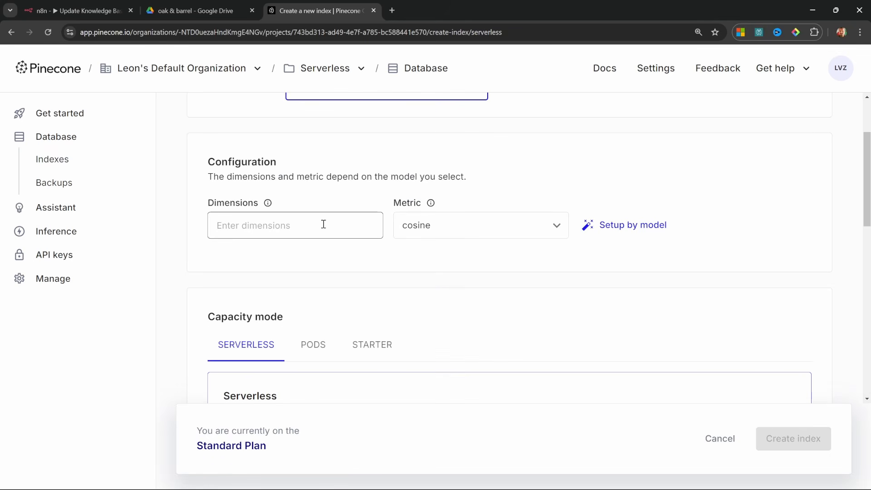
{"action": "left_click", "coordinate": [643, 228]}
{"action": "scroll", "coordinate": [561, 242], "scroll_direction": "down", "scroll_amount": 1}
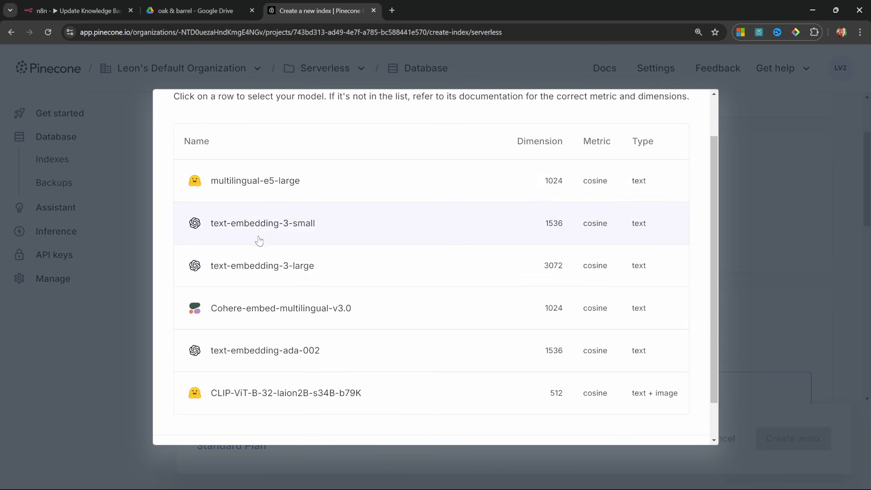
{"action": "left_click", "coordinate": [293, 232]}
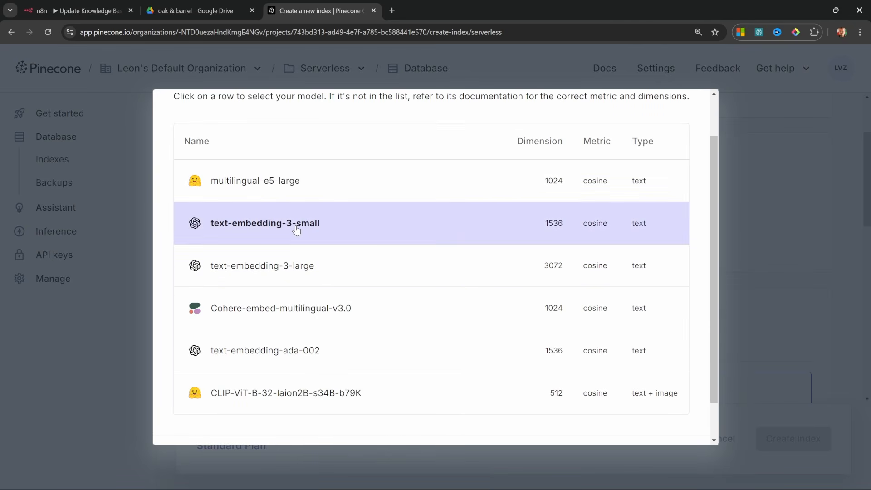
{"action": "left_click", "coordinate": [660, 412]}
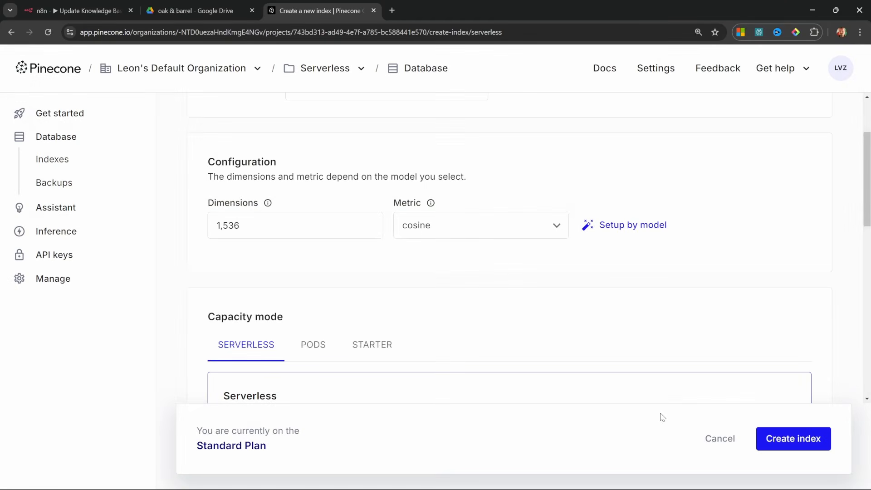
{"action": "scroll", "coordinate": [521, 331], "scroll_direction": "up", "scroll_amount": 2}
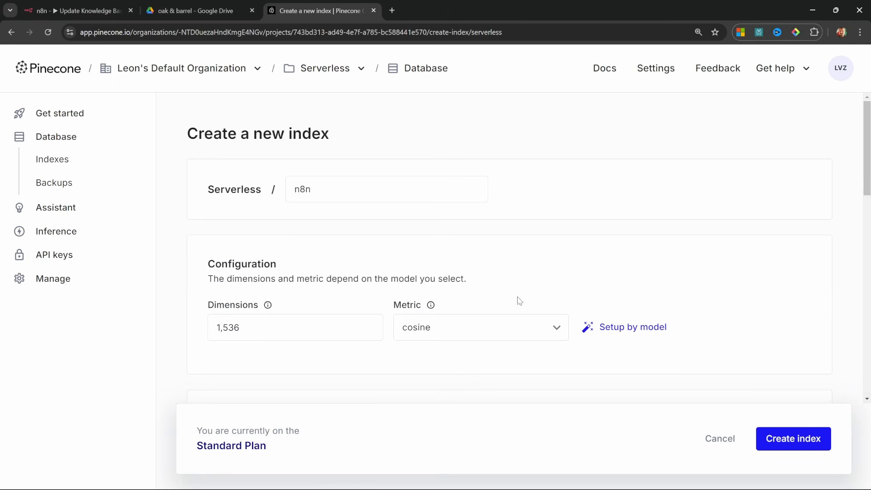
{"action": "left_click", "coordinate": [808, 447]}
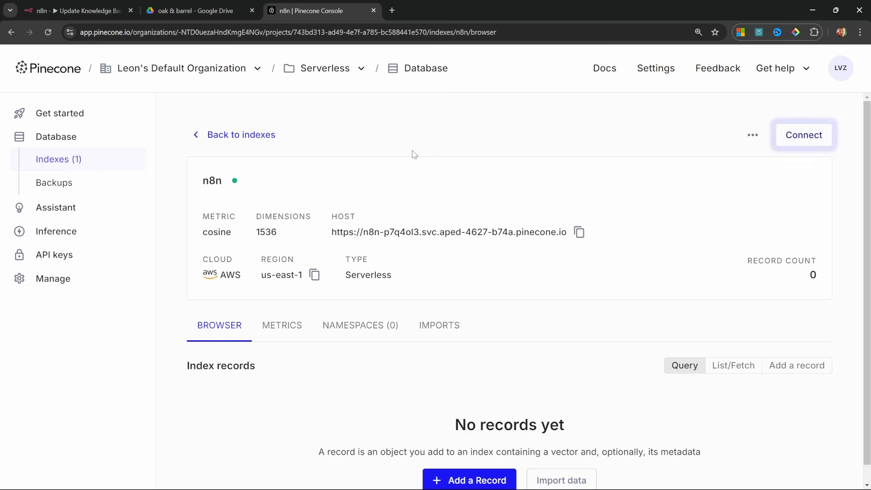
Create an API key named 'n8n-tutorial' and copy its value.
{"action": "left_click", "coordinate": [54, 258]}
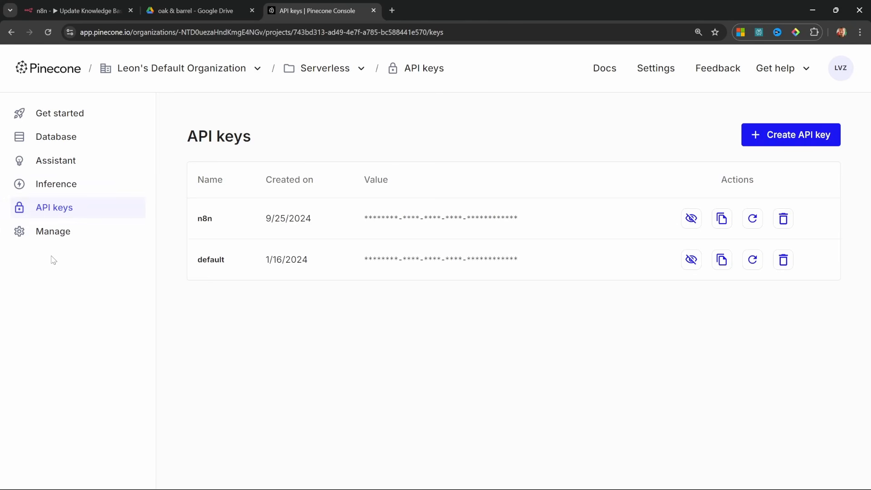
{"action": "left_click", "coordinate": [786, 138]}
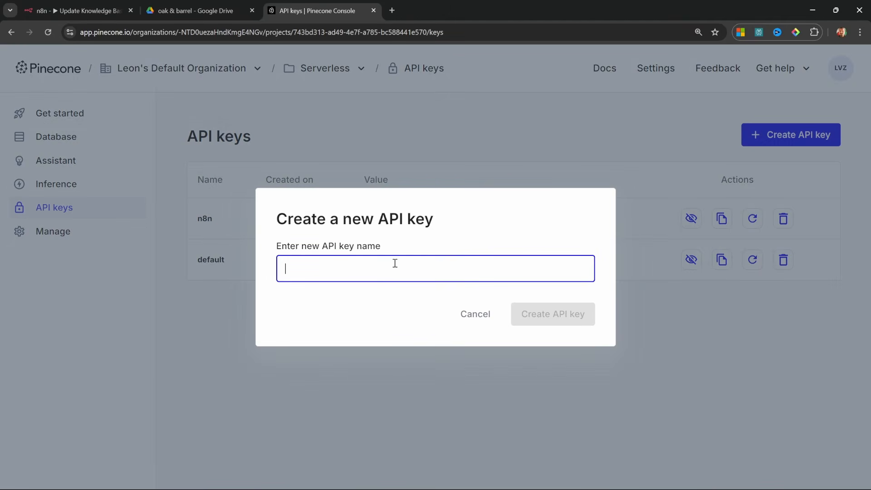
{"action": "type", "text": "n8n-tutorial"}
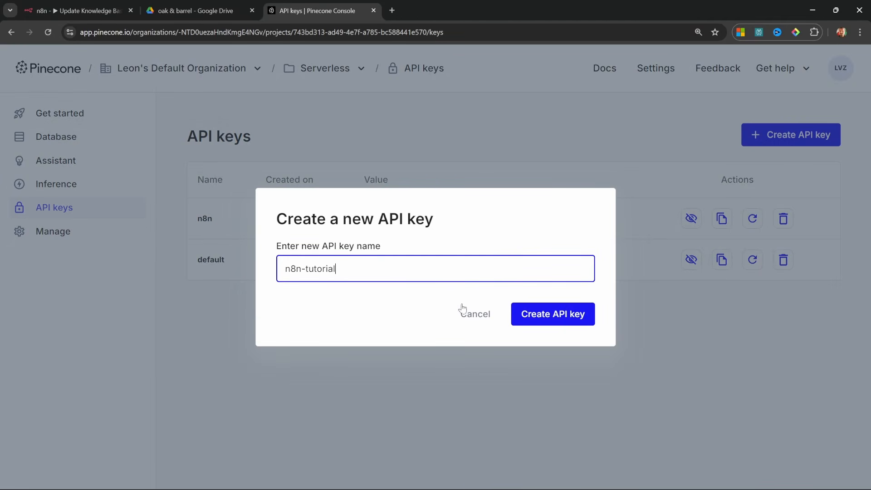
{"action": "left_click", "coordinate": [546, 318]}
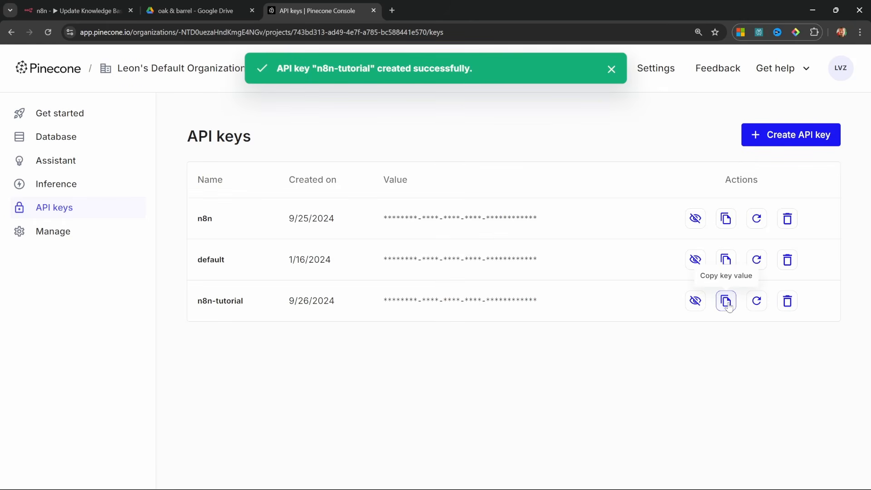
{"action": "left_click", "coordinate": [726, 301]}
{"action": "left_click", "coordinate": [73, 10]}
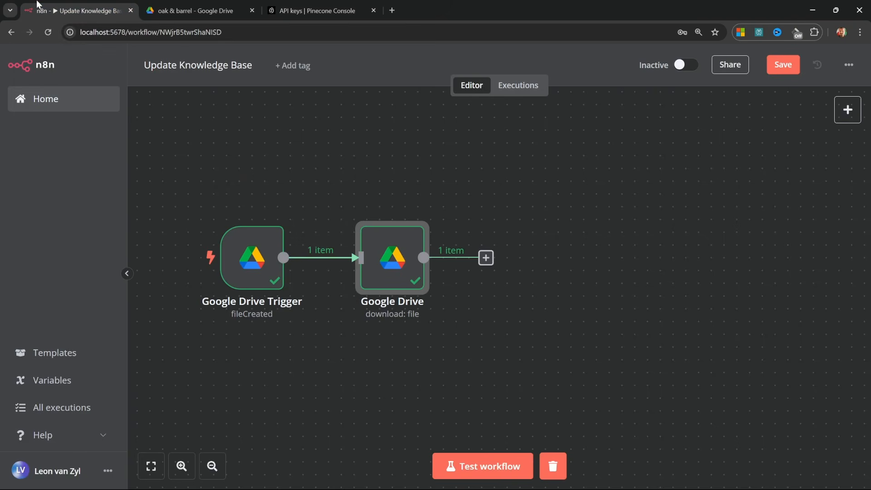
Add a Pinecone Vector Store node with a new Pinecone credential using the copied API key.
{"action": "key", "text": "Tab"}
{"action": "type", "text": "pine"}
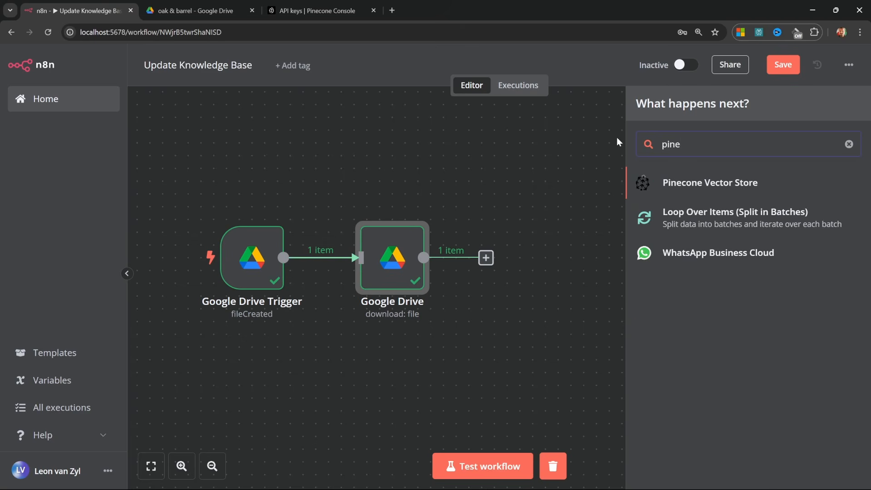
{"action": "left_click", "coordinate": [686, 182]}
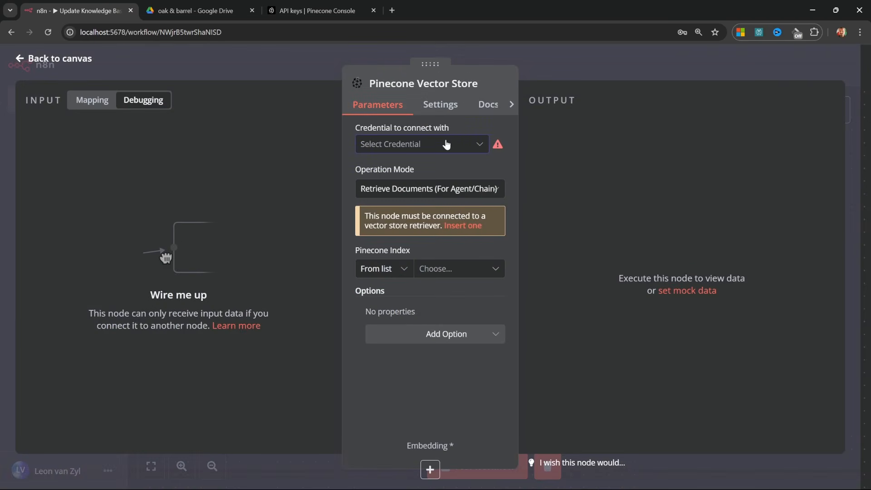
{"action": "left_click", "coordinate": [447, 144]}
{"action": "left_click", "coordinate": [430, 176]}
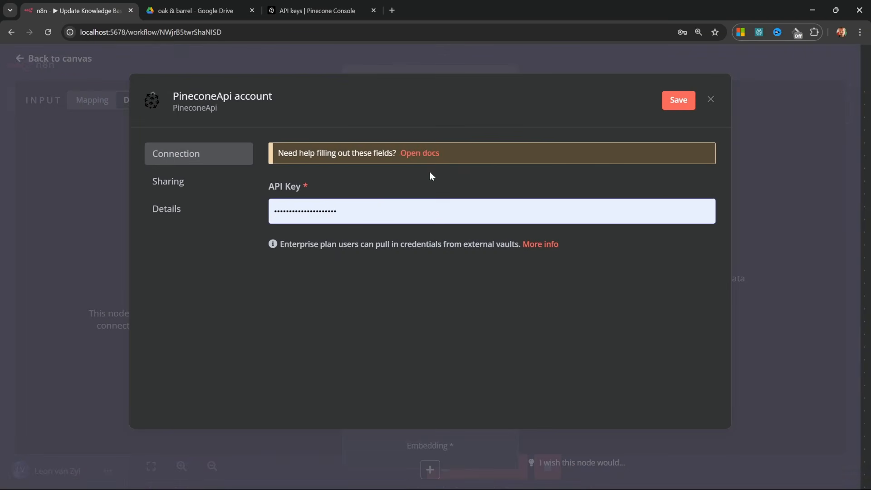
{"action": "left_click", "coordinate": [357, 216]}
{"action": "key", "text": "ctrl+a"}
{"action": "key", "text": "ctrl+v"}
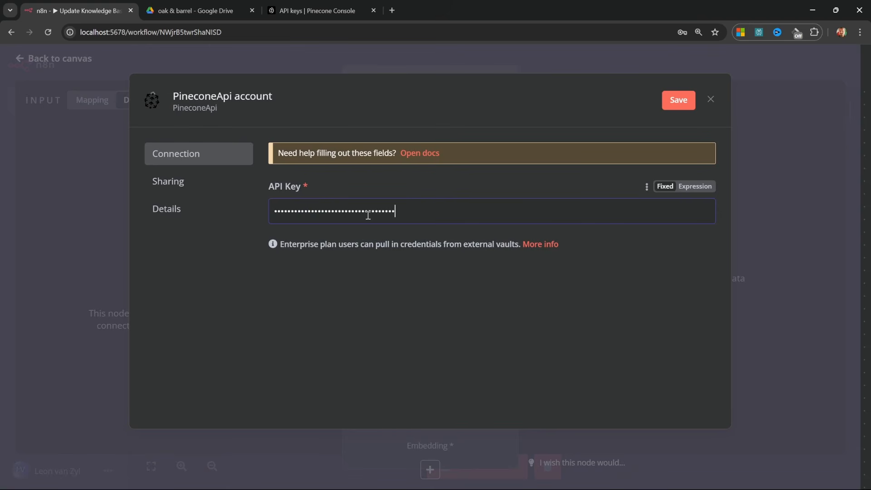
{"action": "left_click", "coordinate": [668, 100]}
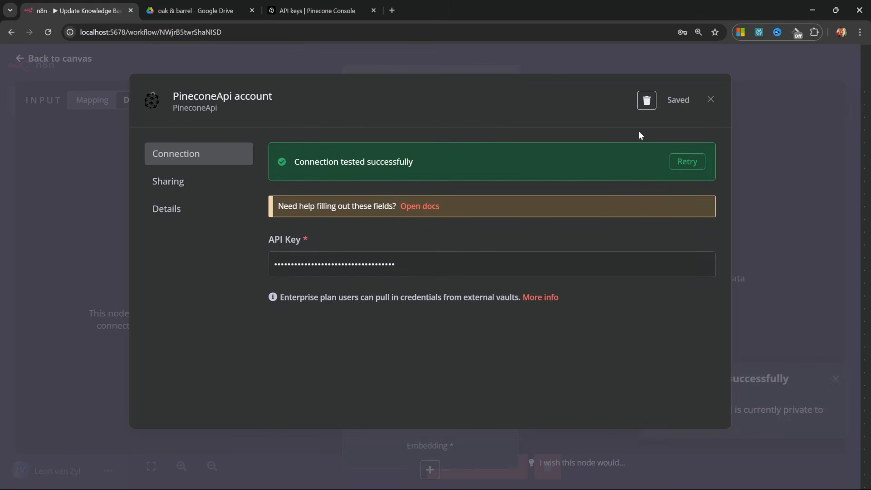
{"action": "left_click", "coordinate": [710, 99]}
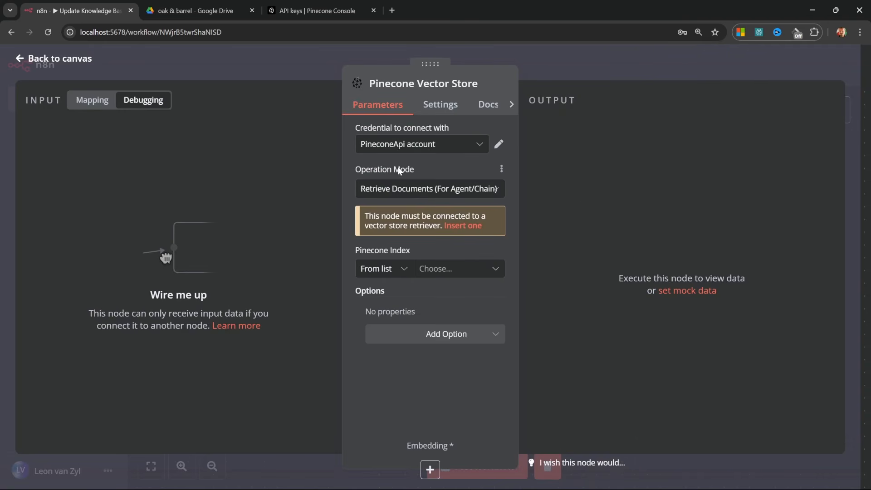
Set the node to Insert Documents into index n8n with namespace 'Oak & Barrel'.
{"action": "left_click", "coordinate": [402, 183]}
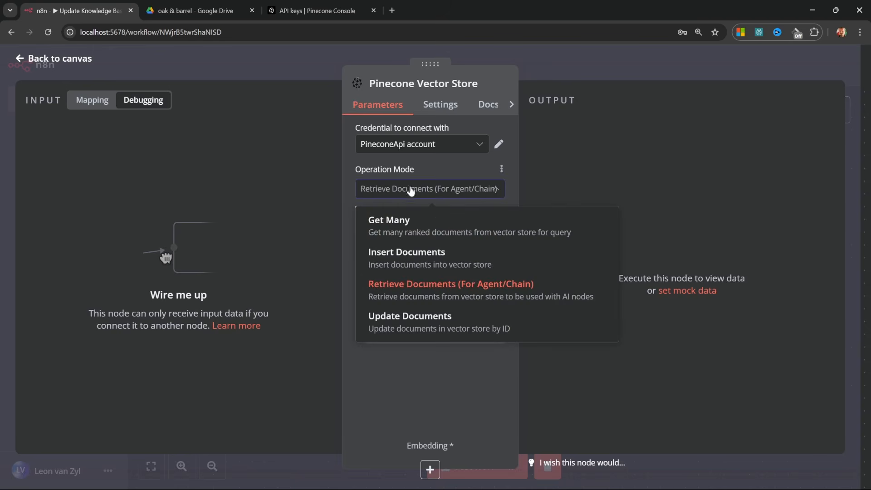
{"action": "left_click", "coordinate": [420, 264]}
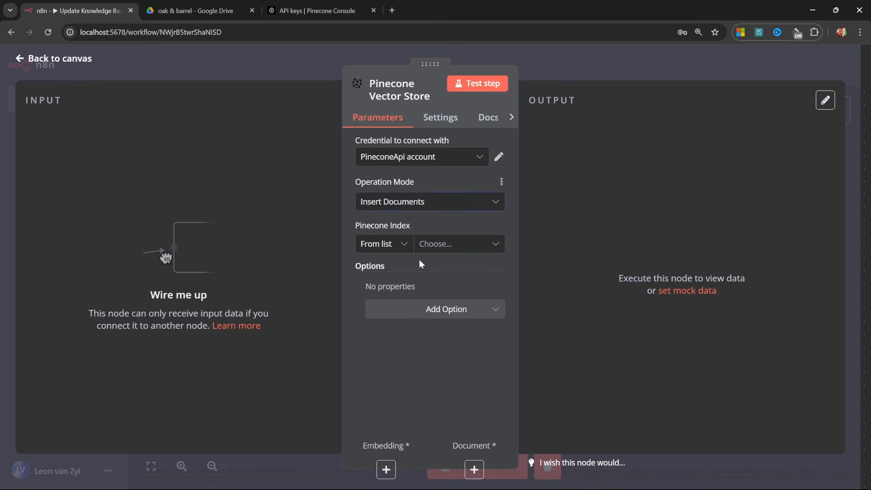
{"action": "left_click", "coordinate": [444, 247]}
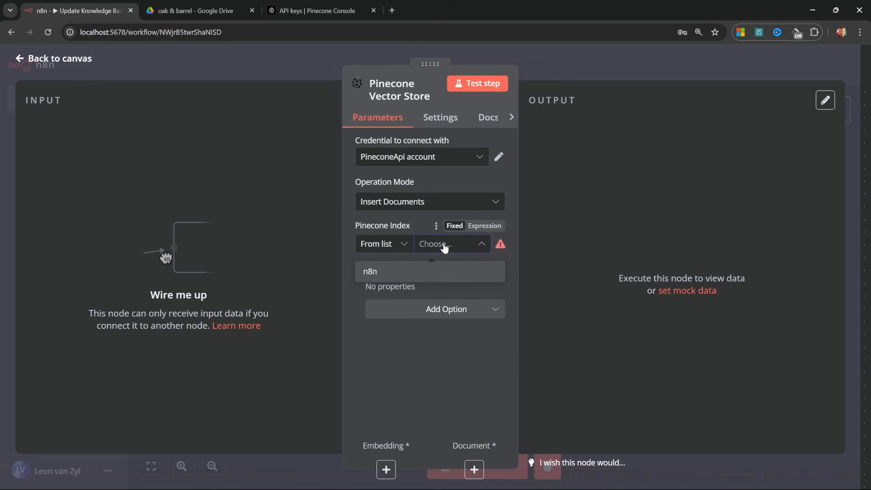
{"action": "left_click", "coordinate": [369, 271]}
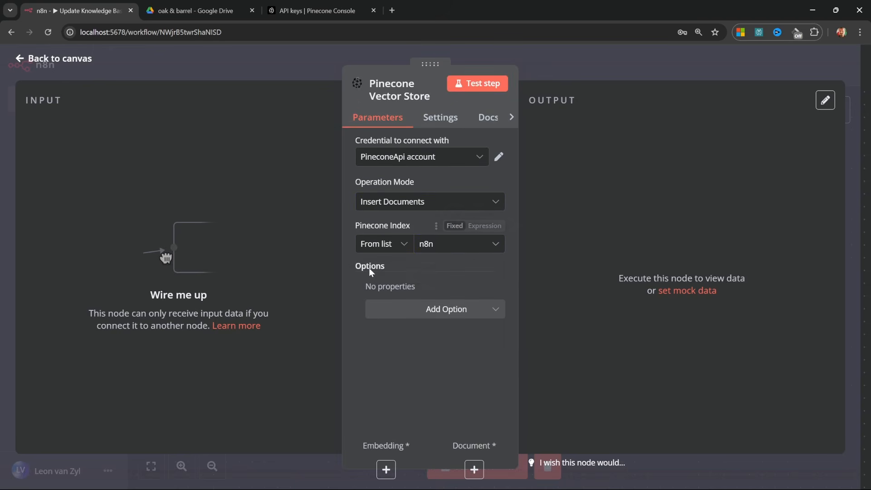
{"action": "left_click", "coordinate": [467, 309]}
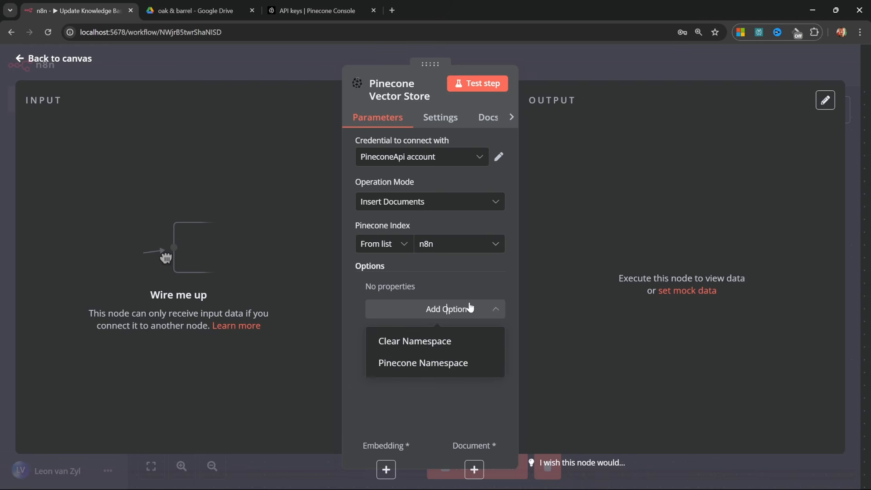
{"action": "left_click", "coordinate": [452, 371]}
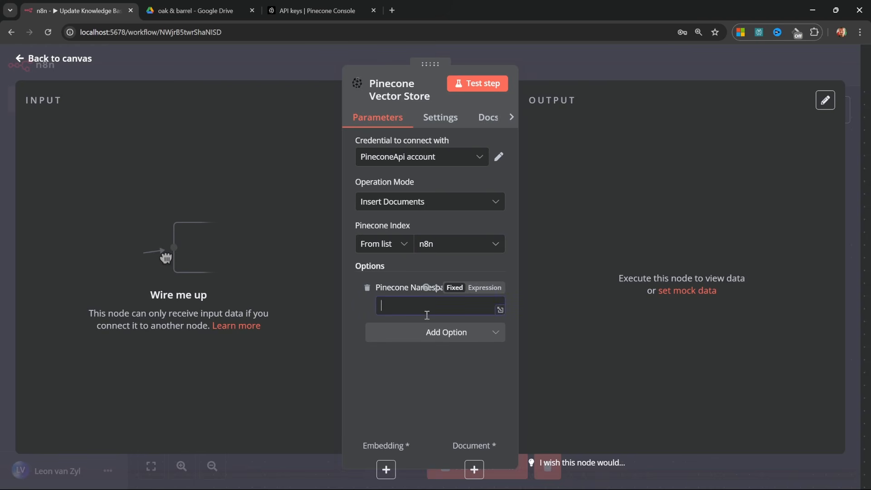
{"action": "type", "text": "Oak & Barrel"}
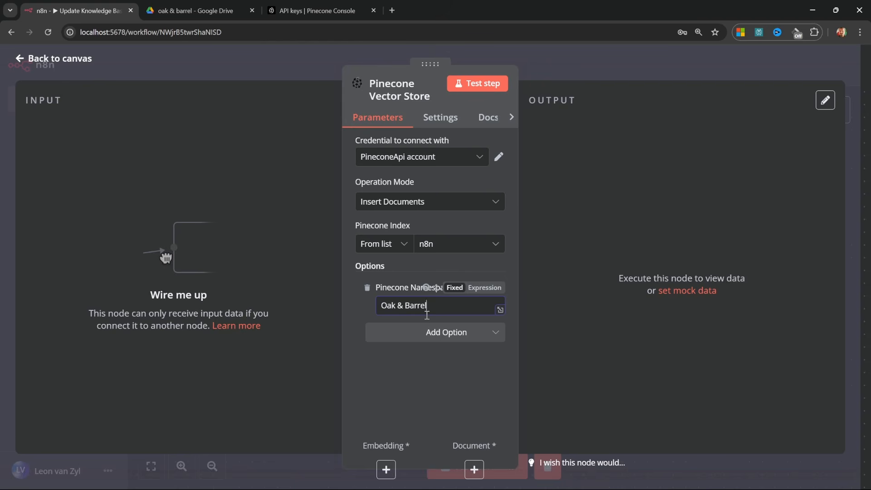
{"action": "left_click", "coordinate": [61, 60]}
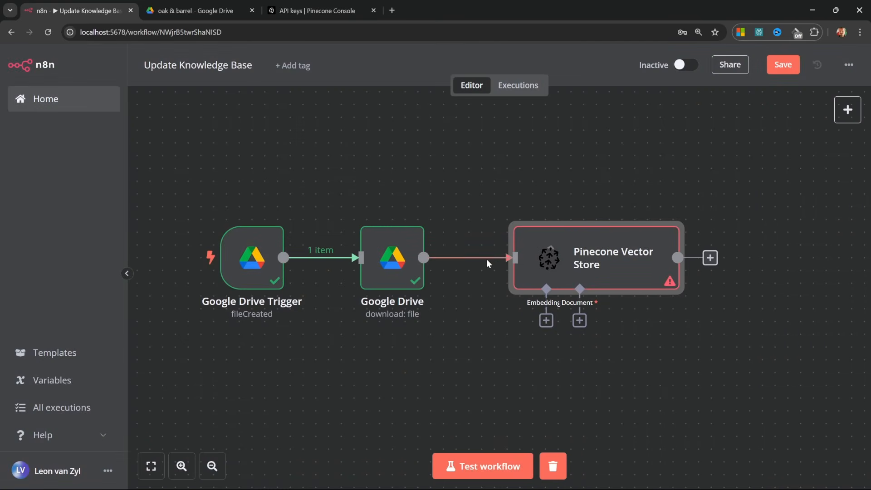
Move the Pinecone Vector Store node left and browse the models for its Embedding input.
{"action": "left_click_drag", "start_coordinate": [620, 272], "coordinate": [580, 267]}
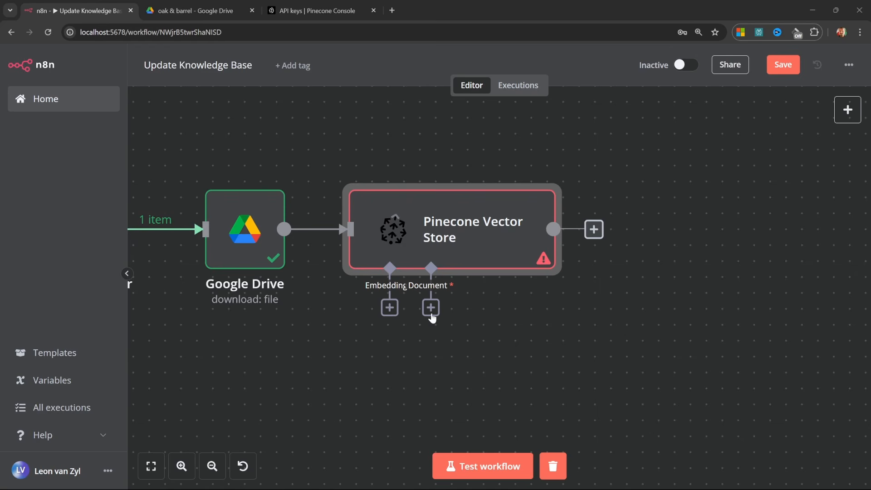
{"action": "left_click", "coordinate": [389, 309]}
{"action": "scroll", "coordinate": [716, 345], "scroll_direction": "down", "scroll_amount": 2}
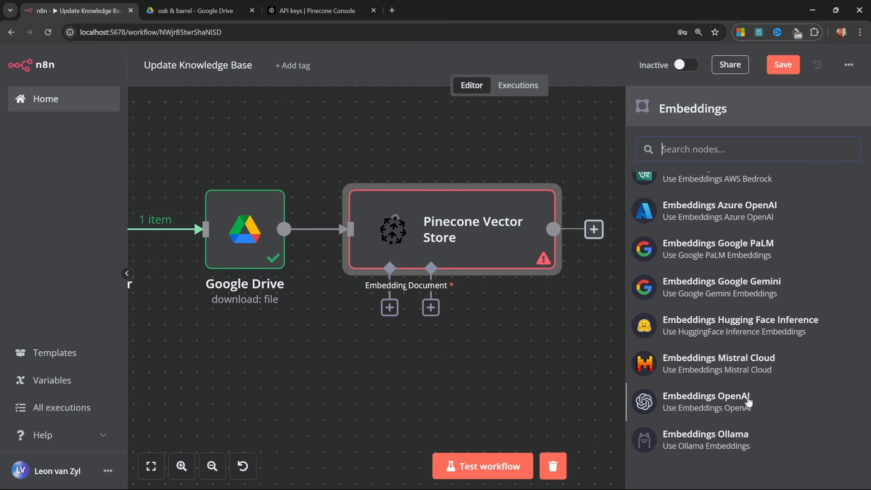
Attach Embeddings OpenAI, create a new OpenAI credential, and open OpenAI's API keys page.
{"action": "left_click", "coordinate": [710, 399]}
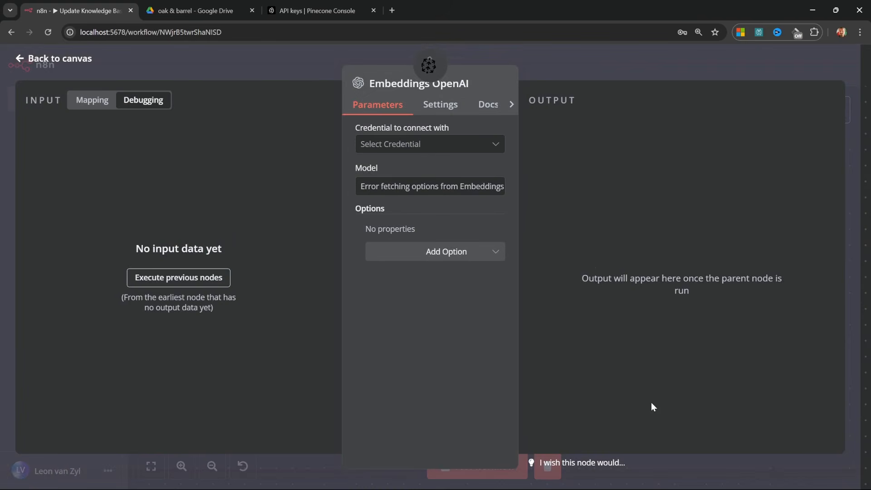
{"action": "left_click", "coordinate": [473, 144]}
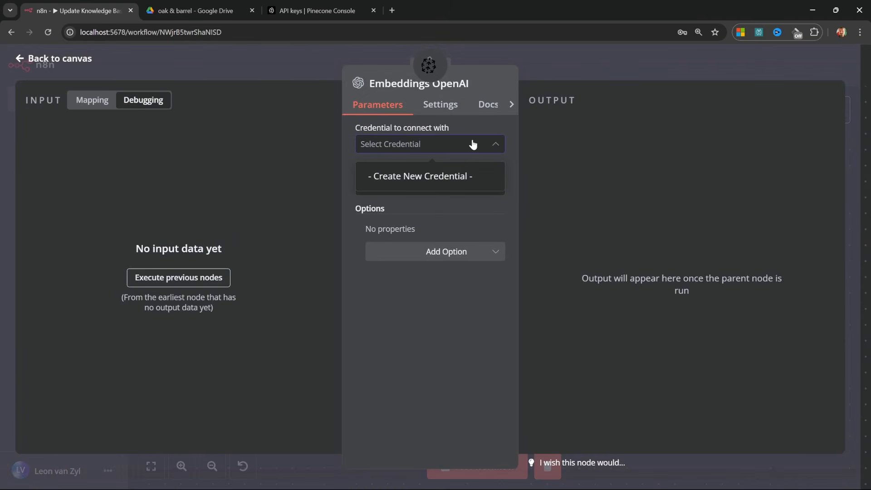
{"action": "left_click", "coordinate": [430, 177]}
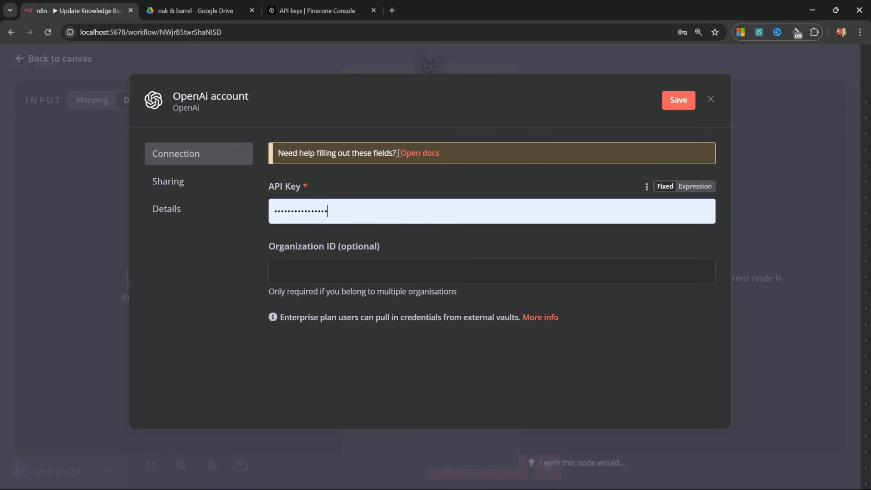
{"action": "left_click", "coordinate": [424, 153]}
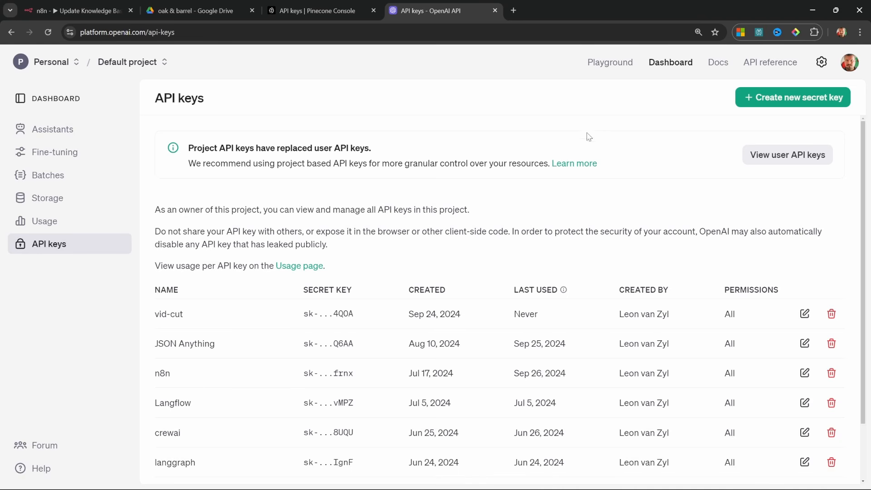
Generate an OpenAI secret key named 'n8n-tutorial' and save it in n8n's OpenAI credential.
{"action": "left_click", "coordinate": [807, 104]}
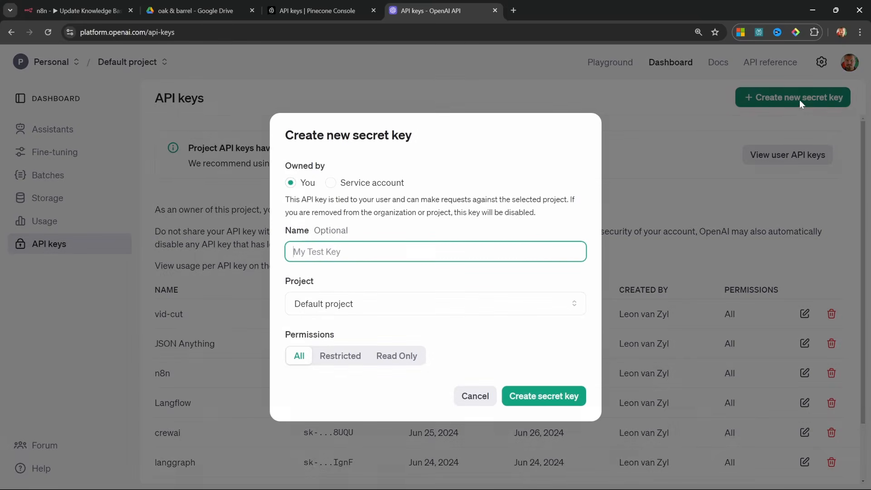
{"action": "type", "text": "n8n-tutorial"}
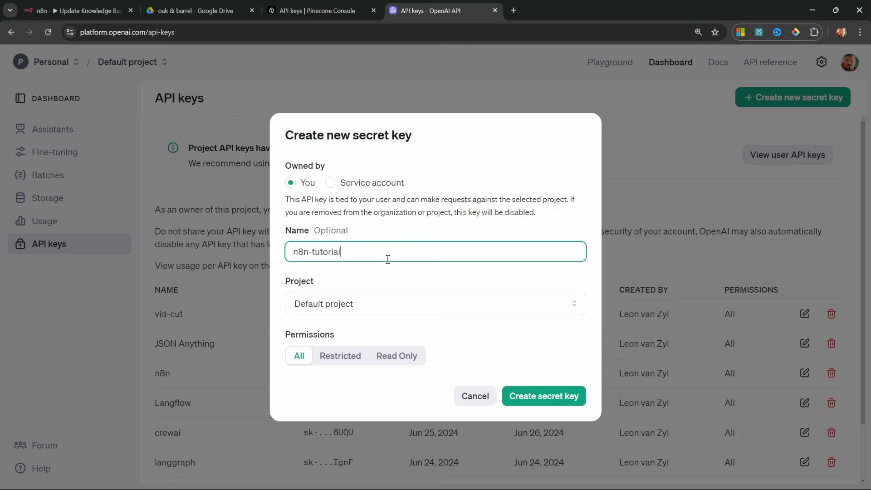
{"action": "left_click", "coordinate": [567, 395]}
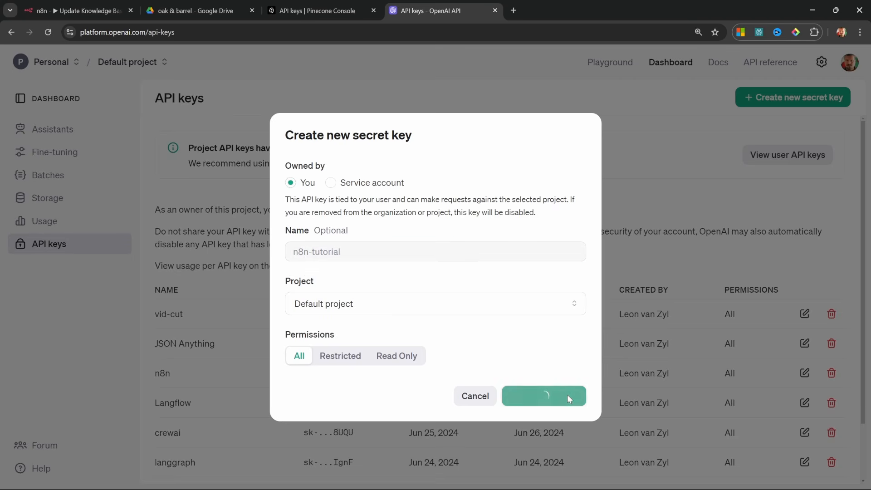
{"action": "left_click", "coordinate": [559, 265]}
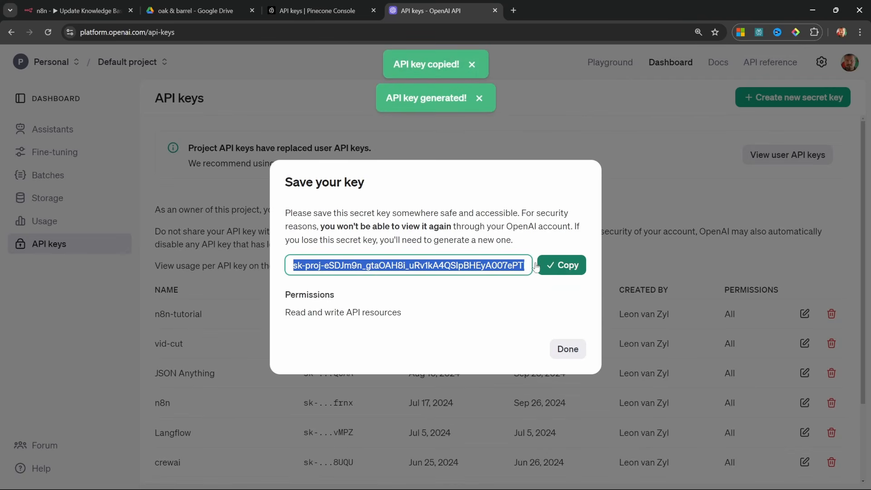
{"action": "left_click", "coordinate": [77, 10]}
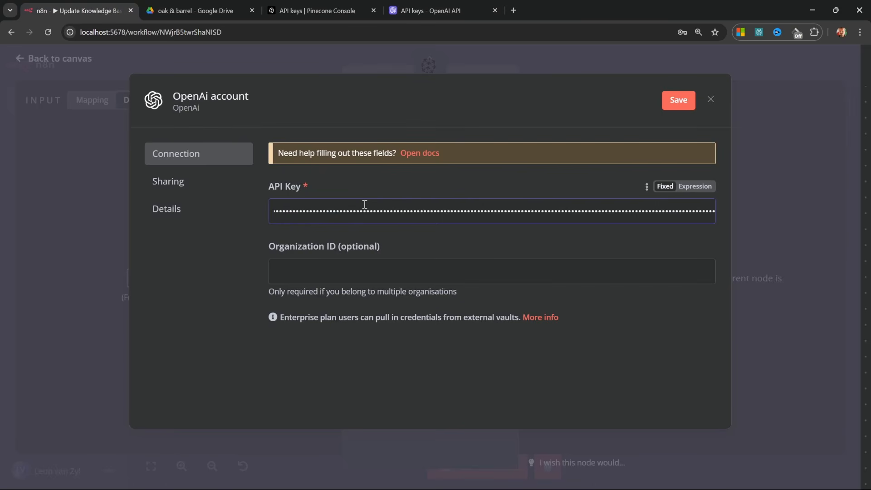
{"action": "left_click", "coordinate": [678, 99]}
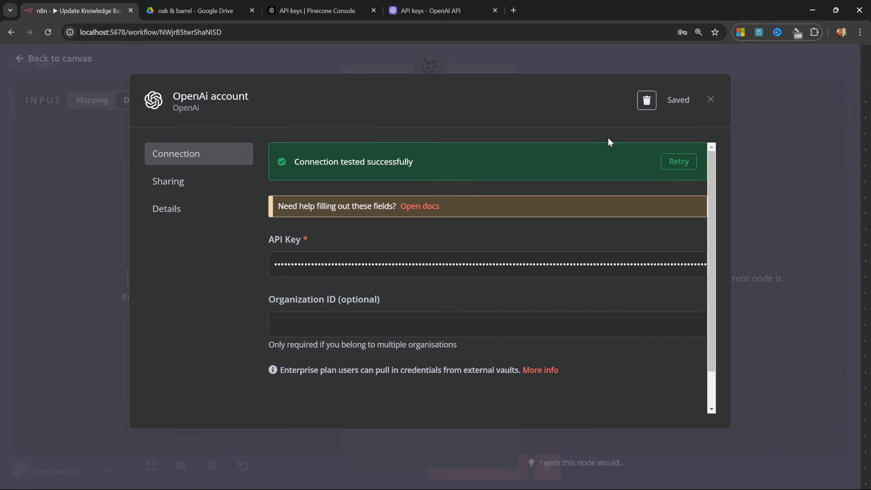
Finish the OpenAI credential and set Embeddings OpenAI to the text-embedding-3-small model.
{"action": "left_click", "coordinate": [710, 99]}
{"action": "left_click", "coordinate": [710, 57]}
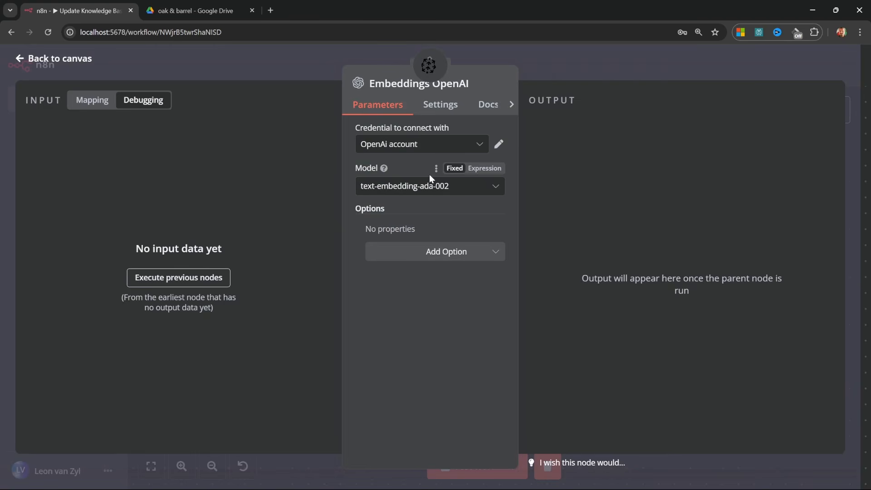
{"action": "left_click", "coordinate": [400, 188]}
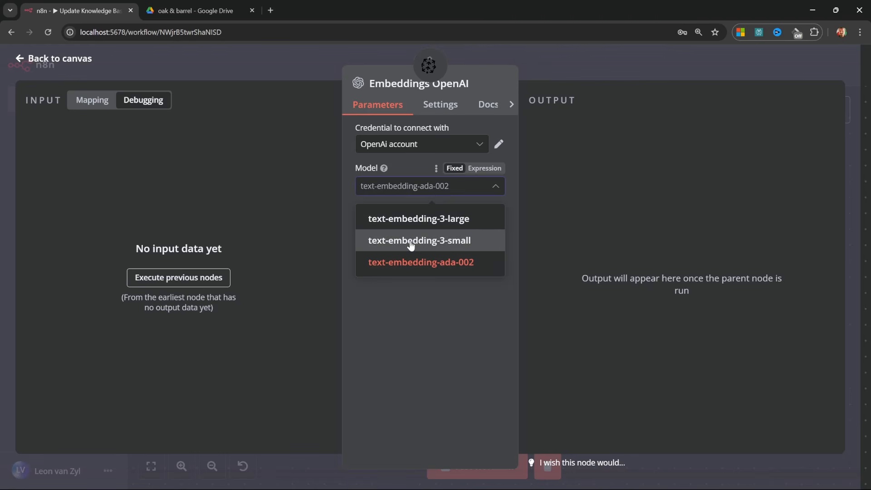
{"action": "left_click", "coordinate": [417, 242]}
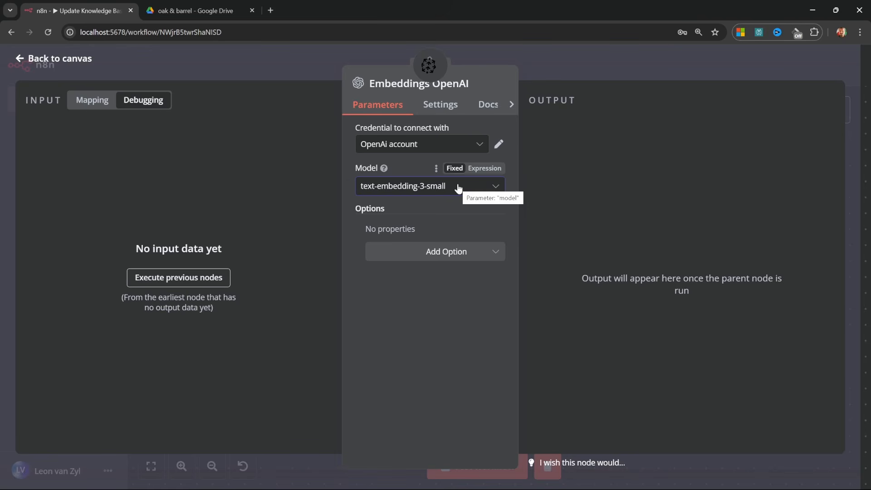
{"action": "key", "text": "Escape"}
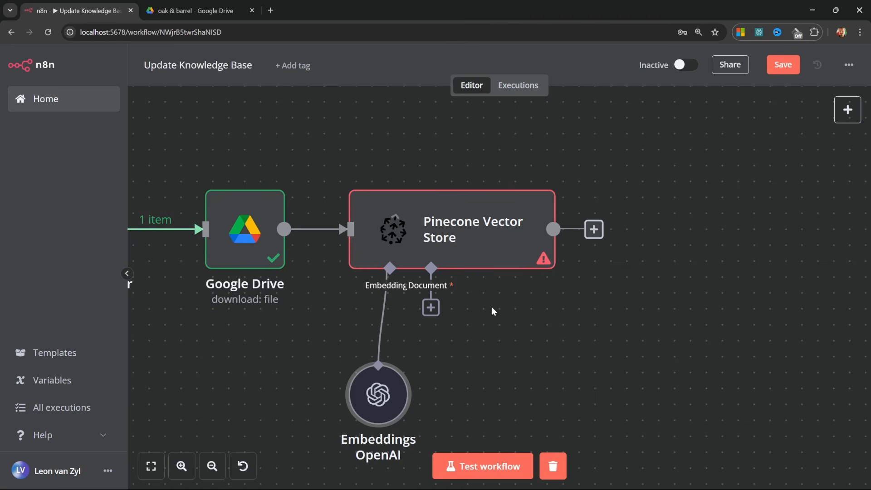
Attach a Default Data Loader with Type of Data set to Binary to the Pinecone Vector Store.
{"action": "left_click", "coordinate": [436, 310]}
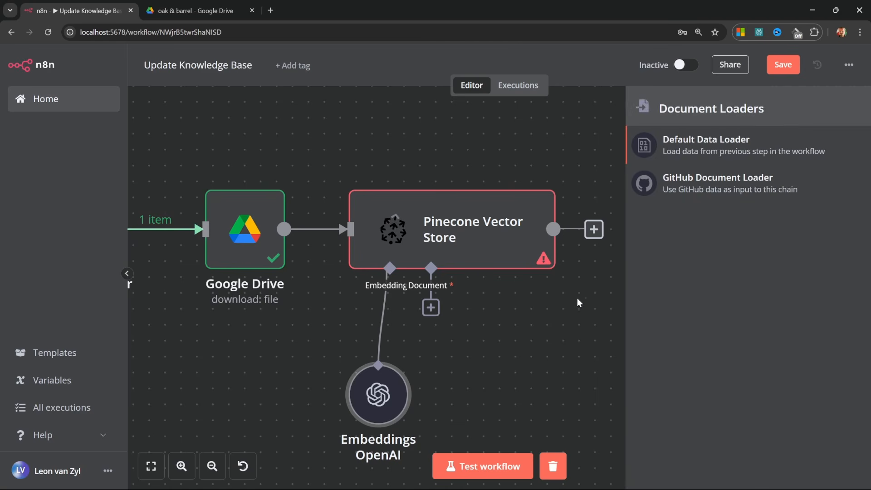
{"action": "left_click", "coordinate": [718, 146]}
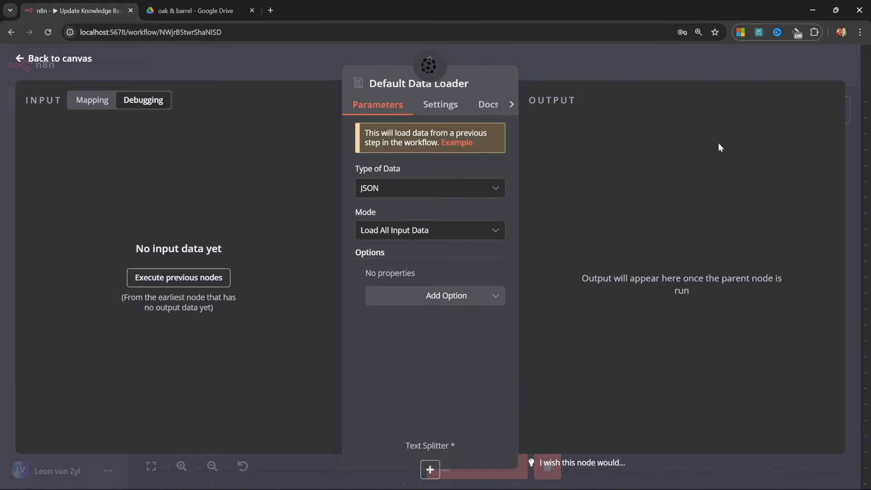
{"action": "left_click", "coordinate": [417, 187]}
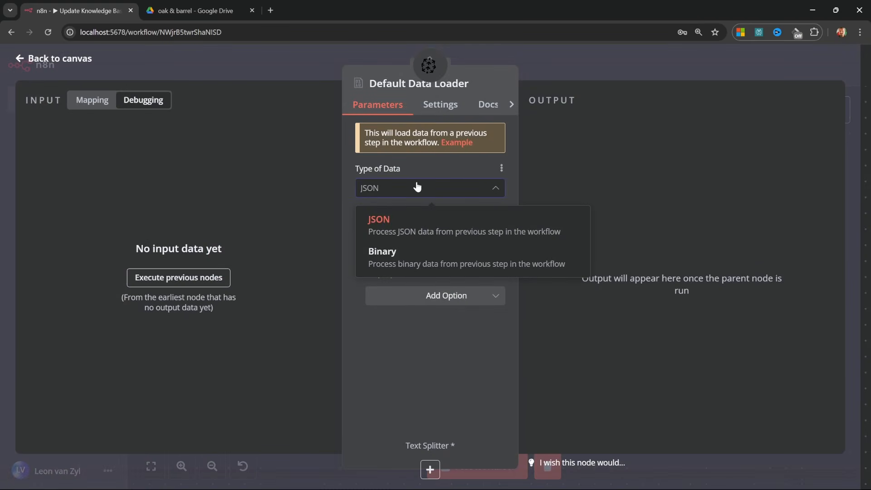
{"action": "left_click", "coordinate": [388, 255]}
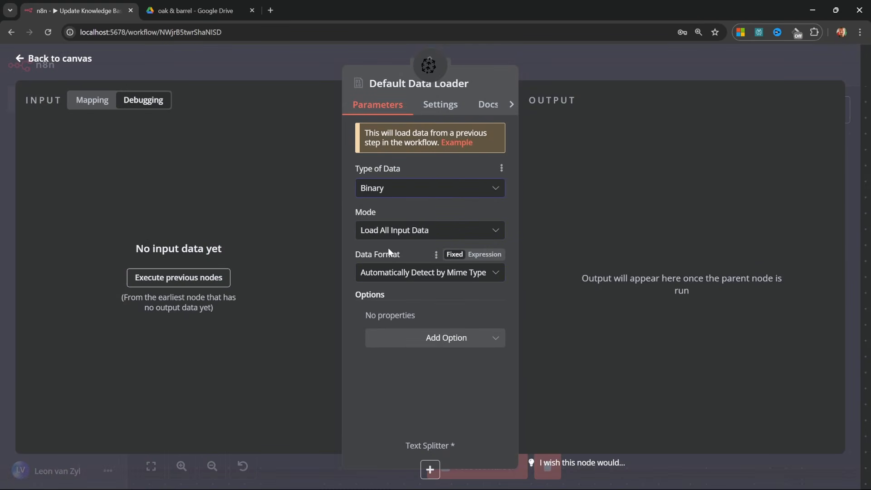
{"action": "left_click", "coordinate": [57, 60]}
{"action": "scroll", "coordinate": [559, 229], "scroll_direction": "down", "scroll_amount": 4}
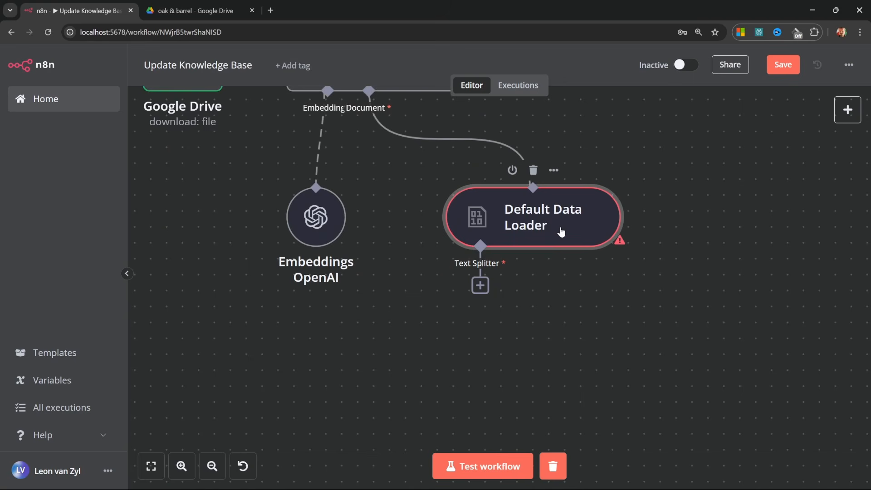
Attach a Recursive Character Text Splitter with chunk size 500 and chunk overlap 20.
{"action": "left_click", "coordinate": [478, 288]}
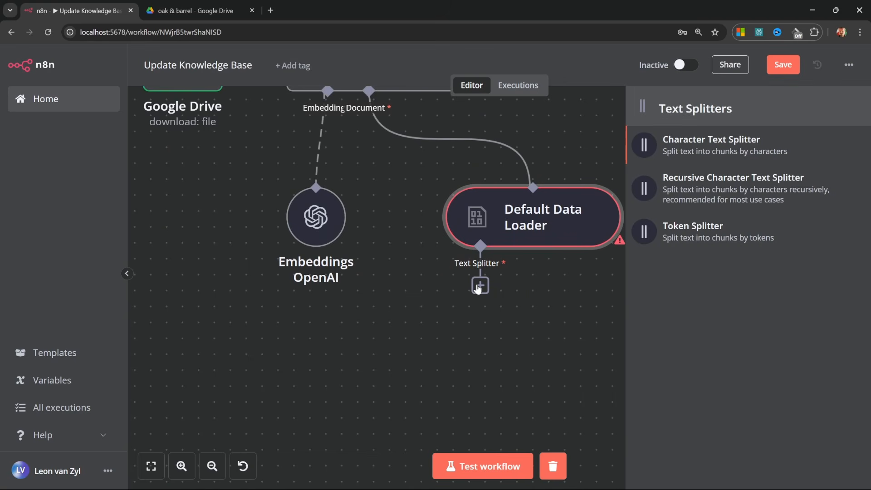
{"action": "left_click", "coordinate": [698, 191]}
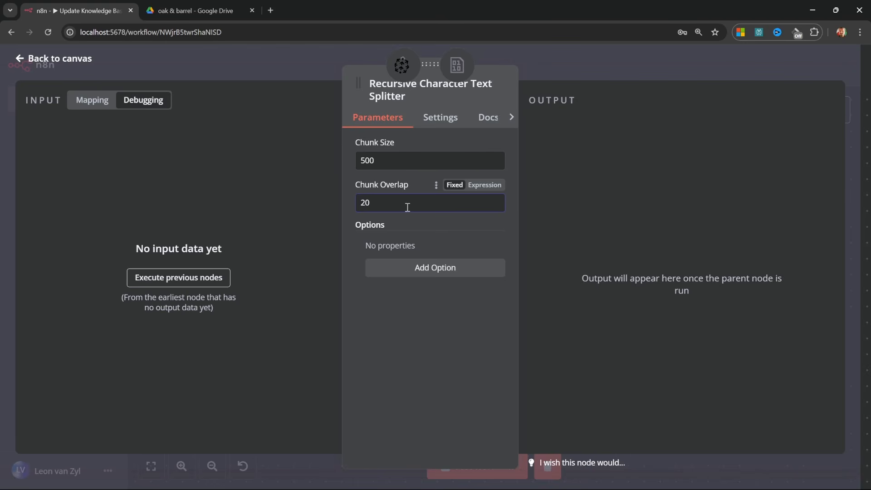
{"action": "left_click", "coordinate": [380, 162]}
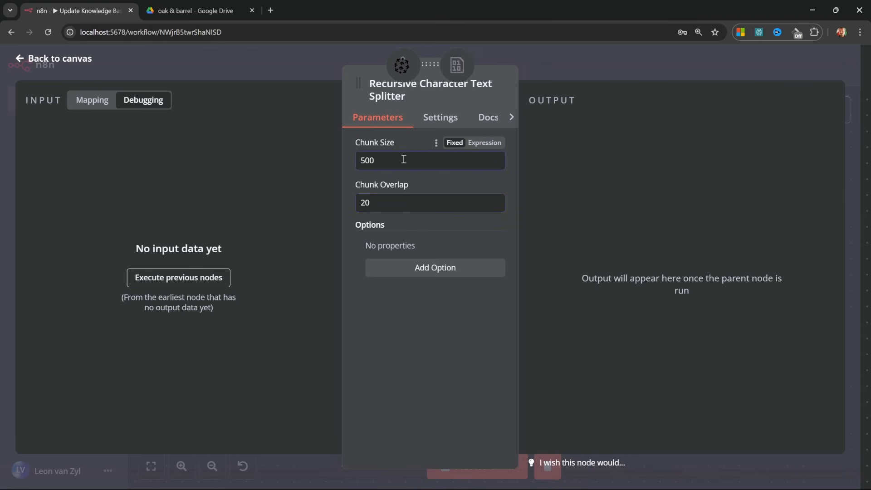
{"action": "left_click", "coordinate": [415, 196]}
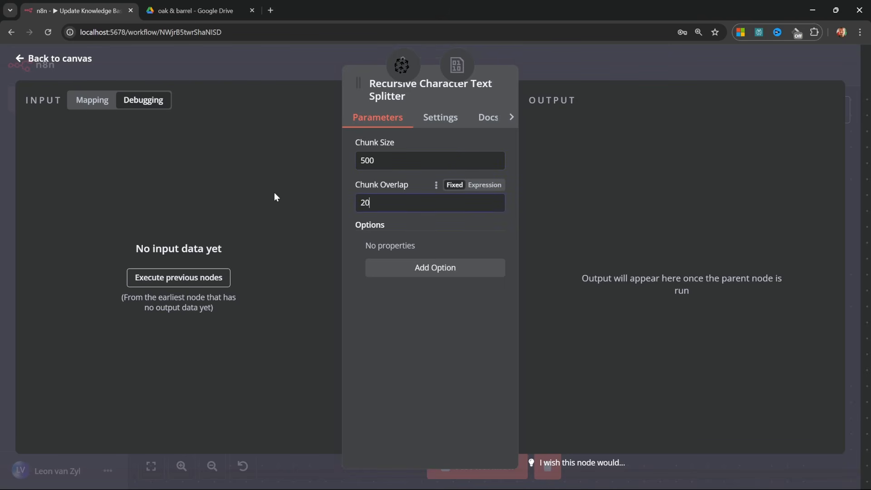
{"action": "key", "text": "Escape"}
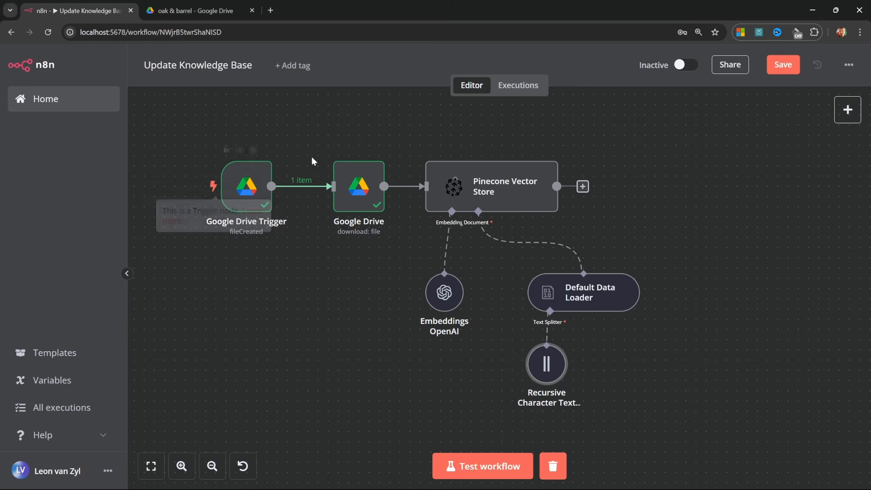
Test the workflow to insert 10 items, then view the n8n index in Pinecone Console.
{"action": "left_click", "coordinate": [472, 465]}
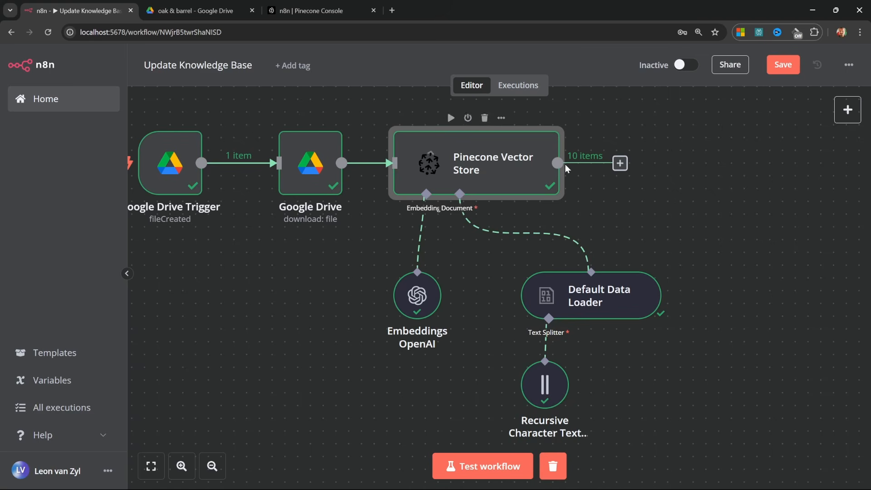
{"action": "left_click", "coordinate": [313, 12]}
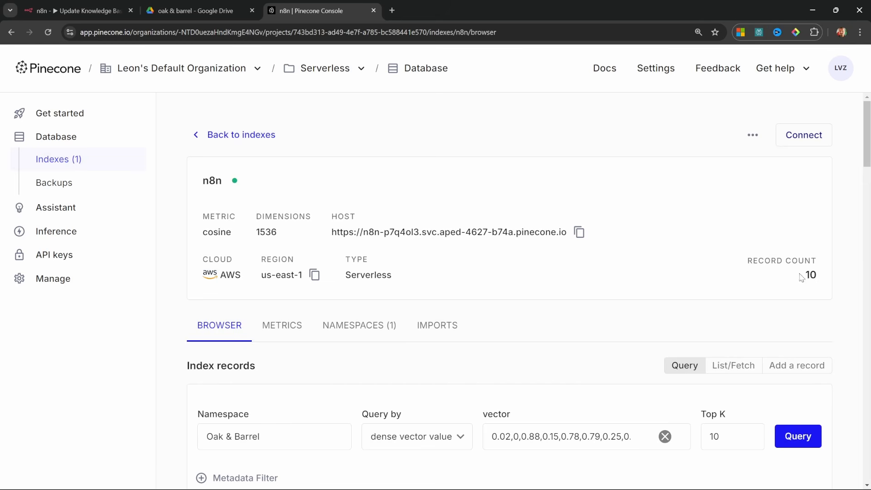
Compare the Pinecone records' question text and source metadata with the Word file in the oak & barrel Drive folder.
{"action": "left_click_drag", "start_coordinate": [801, 277], "coordinate": [839, 278]}
{"action": "scroll", "coordinate": [263, 292], "scroll_direction": "down", "scroll_amount": 8}
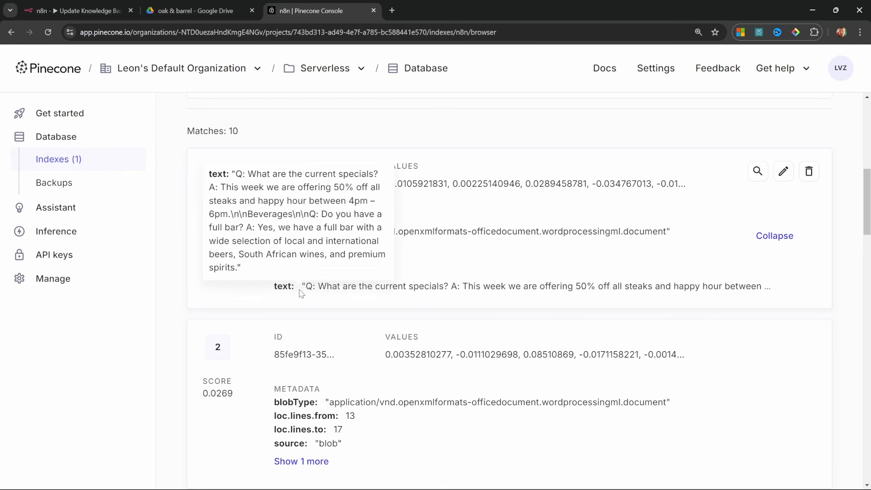
{"action": "left_click_drag", "start_coordinate": [304, 287], "coordinate": [765, 292]}
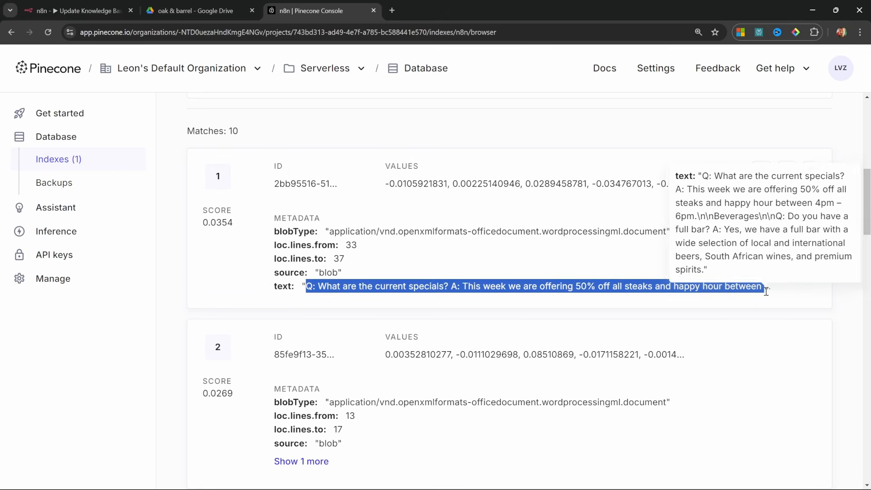
{"action": "left_click", "coordinate": [544, 303]}
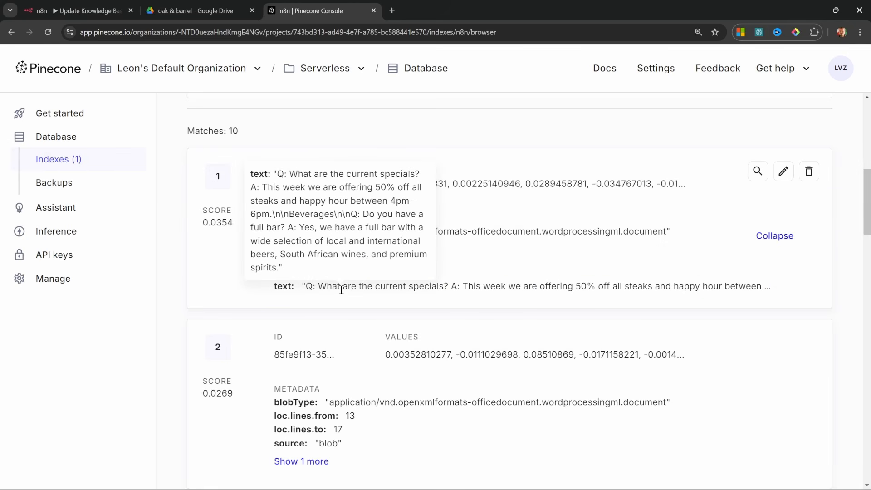
{"action": "left_click", "coordinate": [202, 6]}
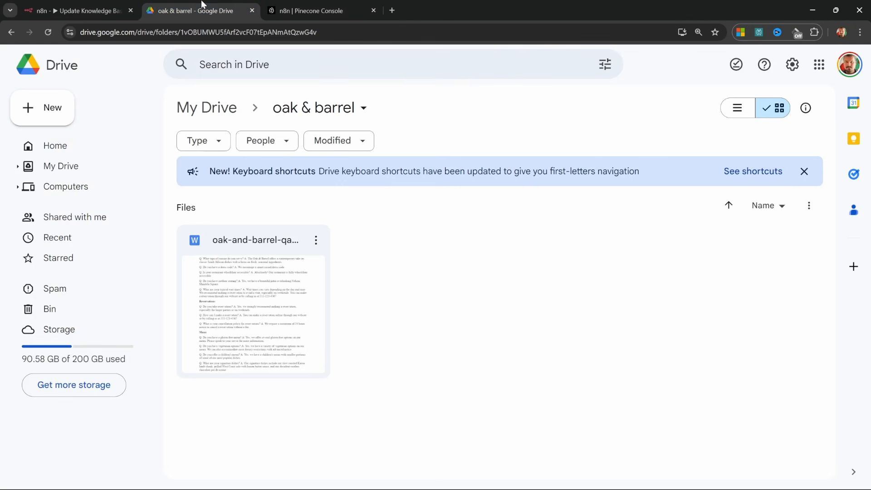
{"action": "left_click", "coordinate": [326, 8]}
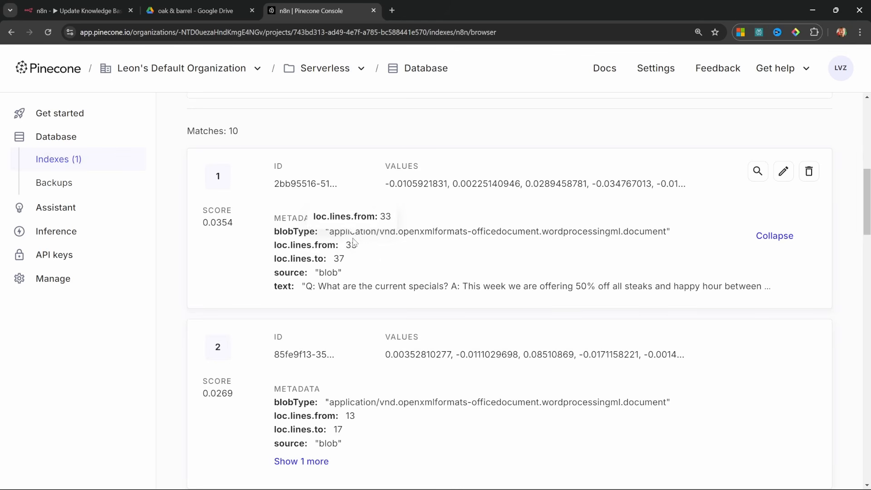
{"action": "key", "text": "ctrl+shift+Tab"}
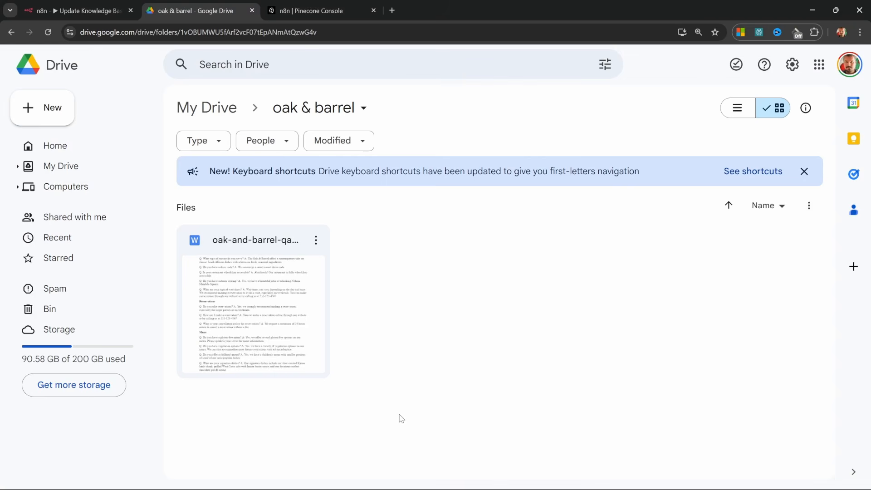
{"action": "left_click_drag", "start_coordinate": [399, 412], "coordinate": [160, 195]}
{"action": "left_click", "coordinate": [560, 304]}
{"action": "left_click", "coordinate": [287, 6]}
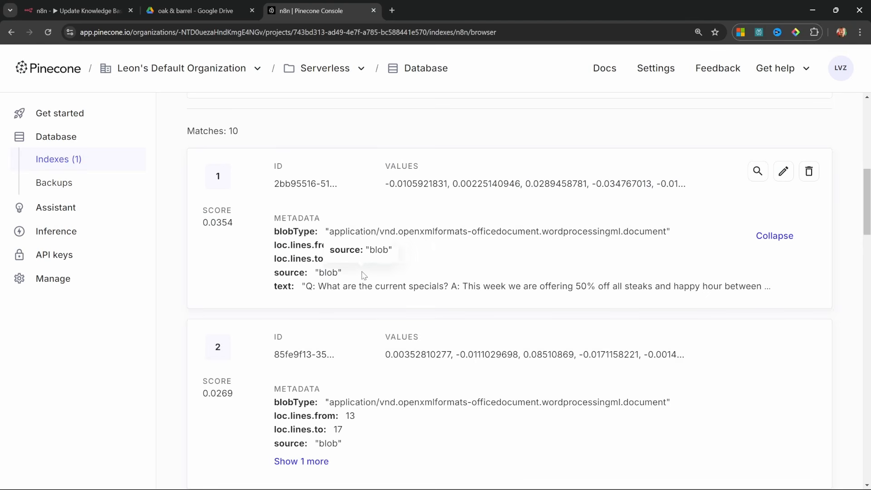
{"action": "left_click_drag", "start_coordinate": [362, 275], "coordinate": [257, 278]}
{"action": "left_click", "coordinate": [249, 288]}
Add a Metadata option to the Default Data Loader with a property named 'file'.
{"action": "left_click", "coordinate": [86, 7]}
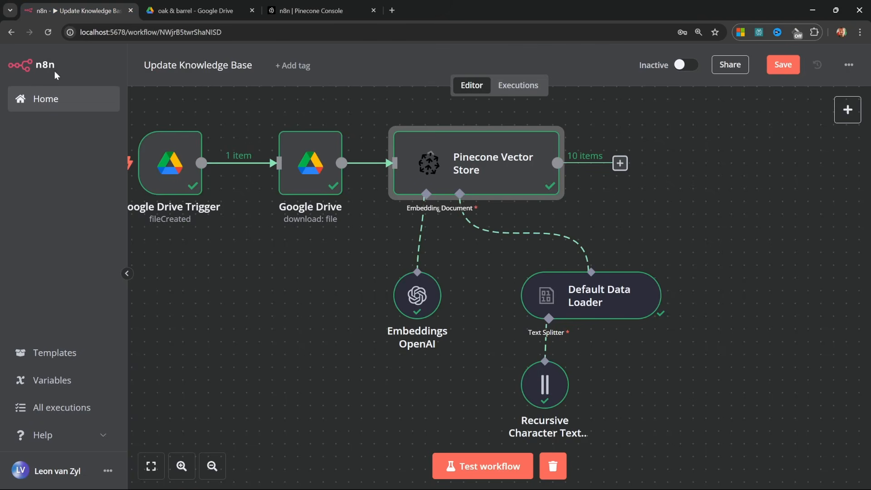
{"action": "double_click", "coordinate": [580, 299]}
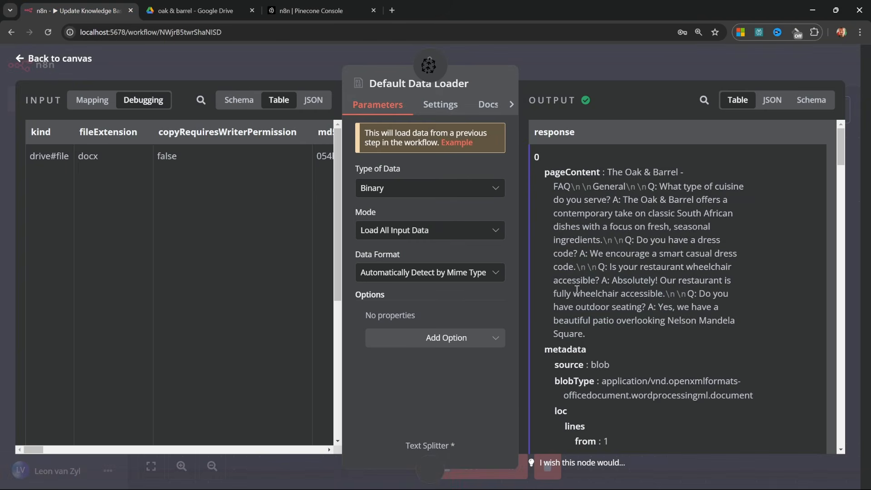
{"action": "left_click", "coordinate": [494, 339]}
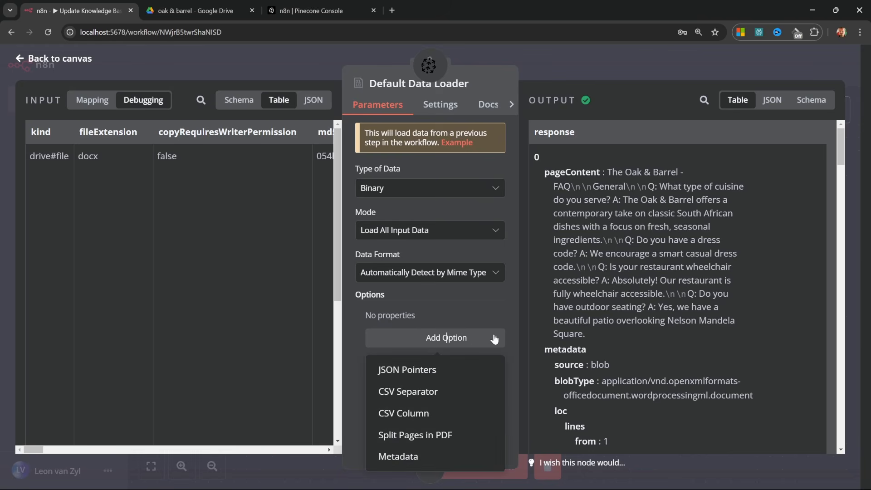
{"action": "left_click", "coordinate": [406, 457]}
{"action": "left_click", "coordinate": [450, 360]}
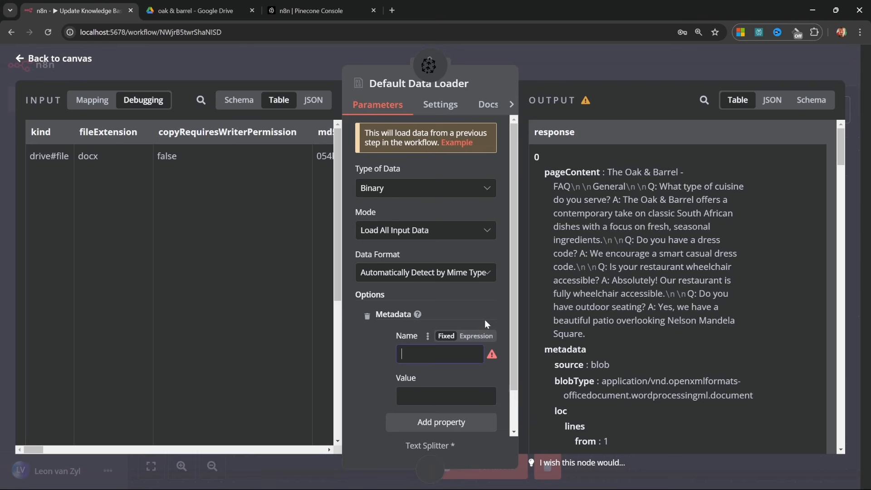
{"action": "type", "text": "file"}
Map the incoming Google Drive file's name field into the 'file' metadata value.
{"action": "left_click", "coordinate": [414, 395]}
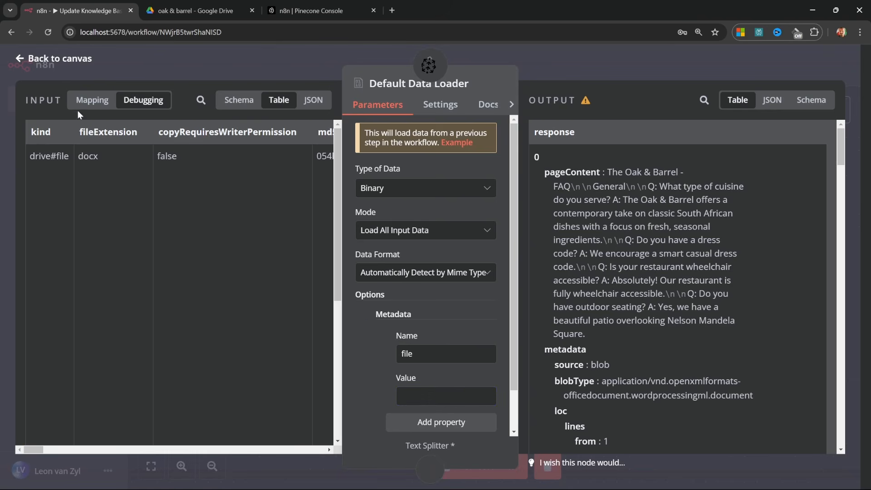
{"action": "left_click", "coordinate": [92, 101]}
{"action": "left_click", "coordinate": [220, 100]}
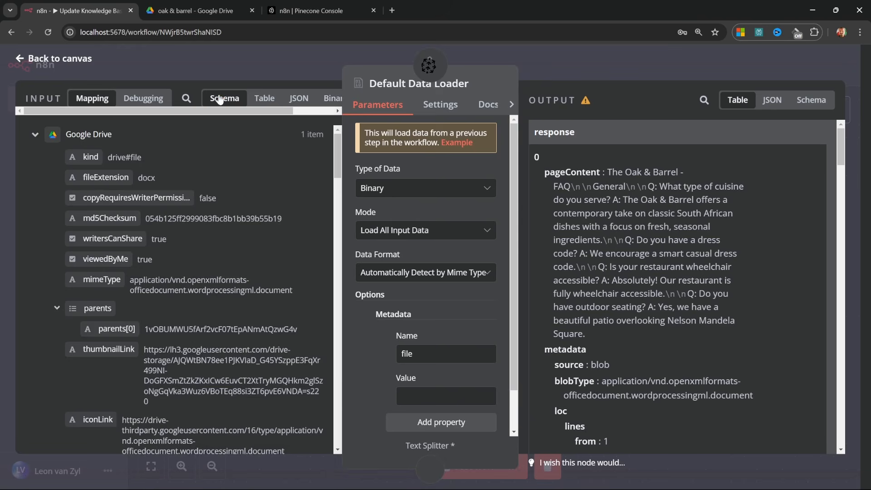
{"action": "scroll", "coordinate": [185, 317], "scroll_direction": "down", "scroll_amount": 15}
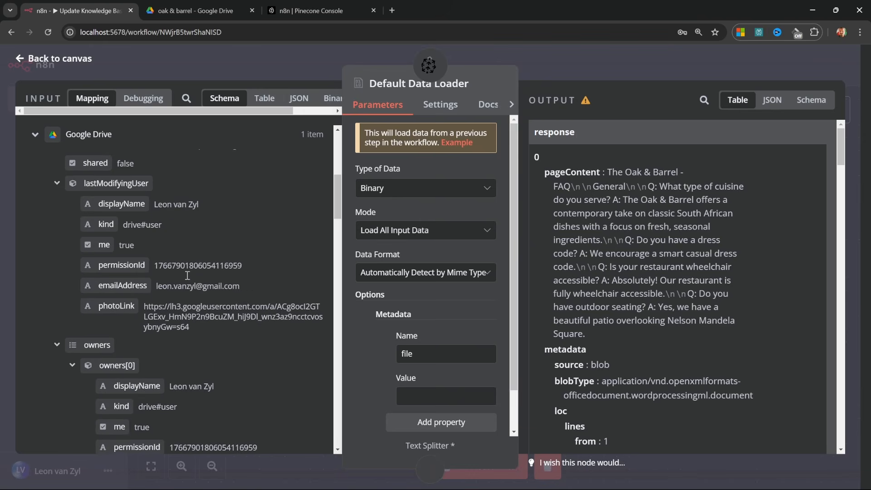
{"action": "scroll", "coordinate": [185, 346], "scroll_direction": "down", "scroll_amount": 3}
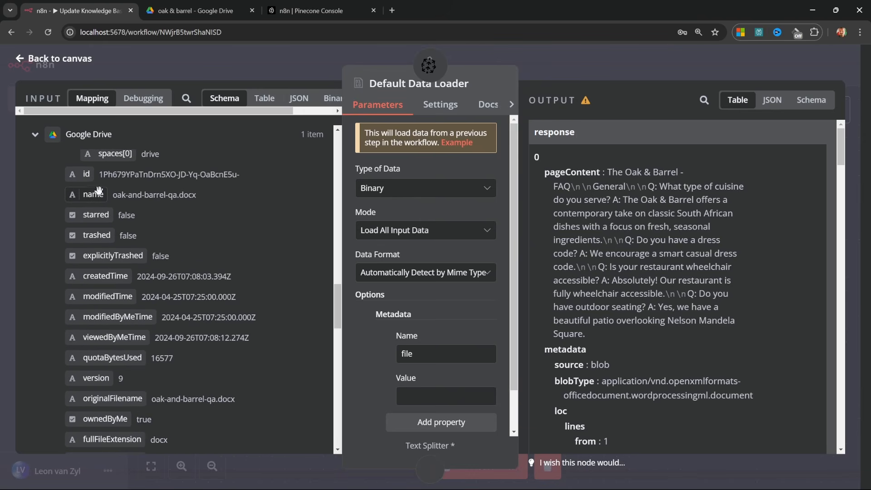
{"action": "left_click_drag", "start_coordinate": [86, 195], "coordinate": [446, 404]}
Close the loader settings and open the n8n index's Namespaces list in Pinecone Console.
{"action": "key", "text": "Escape"}
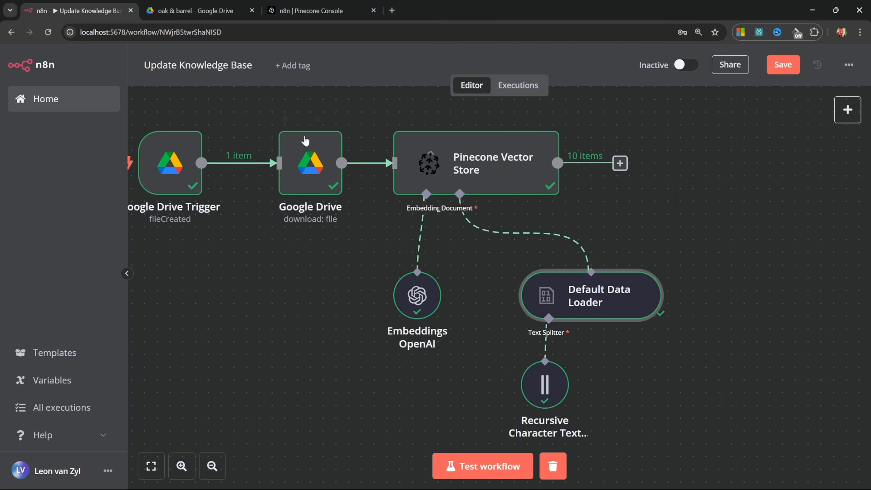
{"action": "left_click", "coordinate": [317, 11]}
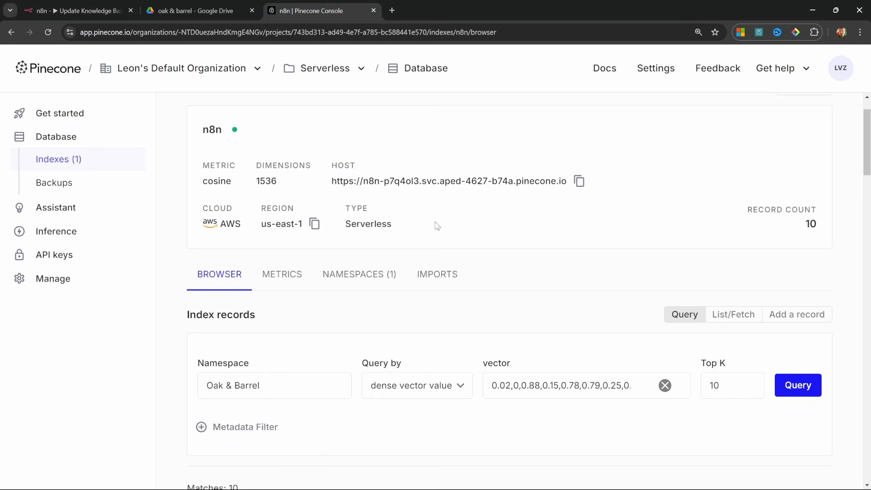
{"action": "scroll", "coordinate": [505, 350], "scroll_direction": "down", "scroll_amount": 5}
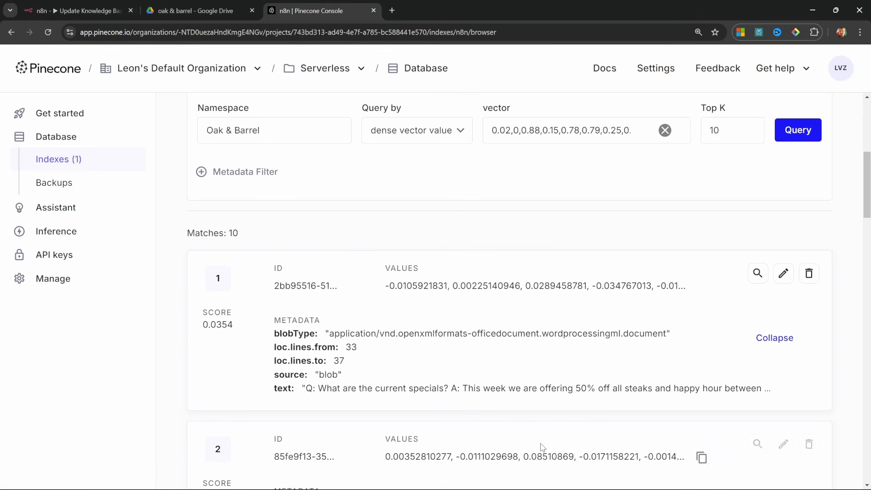
{"action": "scroll", "coordinate": [515, 254], "scroll_direction": "up", "scroll_amount": 7}
{"action": "scroll", "coordinate": [656, 338], "scroll_direction": "down", "scroll_amount": 4}
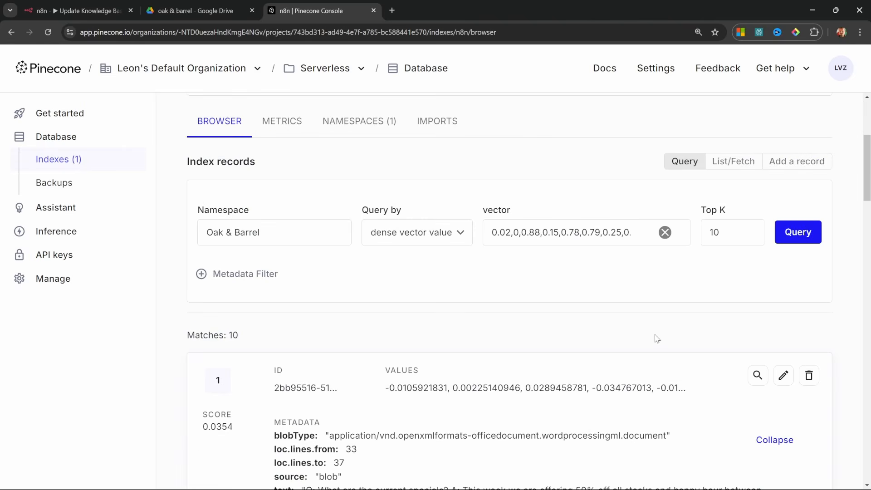
{"action": "scroll", "coordinate": [725, 326], "scroll_direction": "down", "scroll_amount": 3}
{"action": "scroll", "coordinate": [814, 263], "scroll_direction": "down", "scroll_amount": 2}
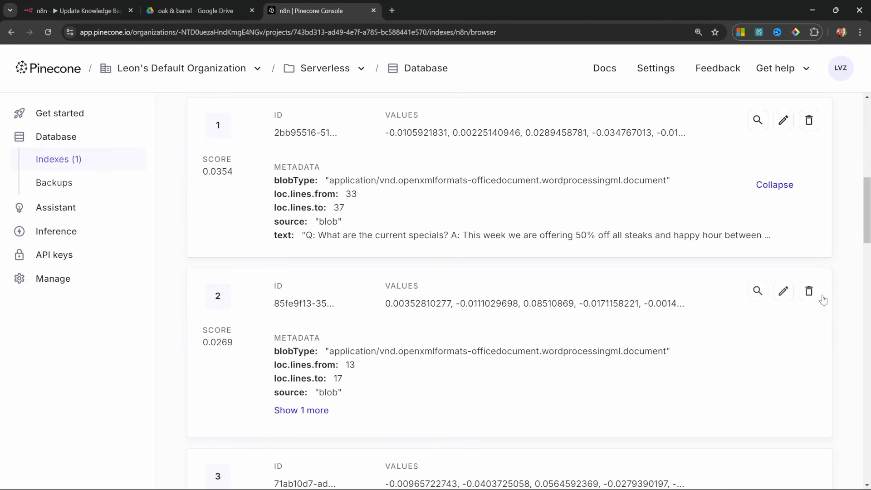
{"action": "scroll", "coordinate": [619, 375], "scroll_direction": "up", "scroll_amount": 7}
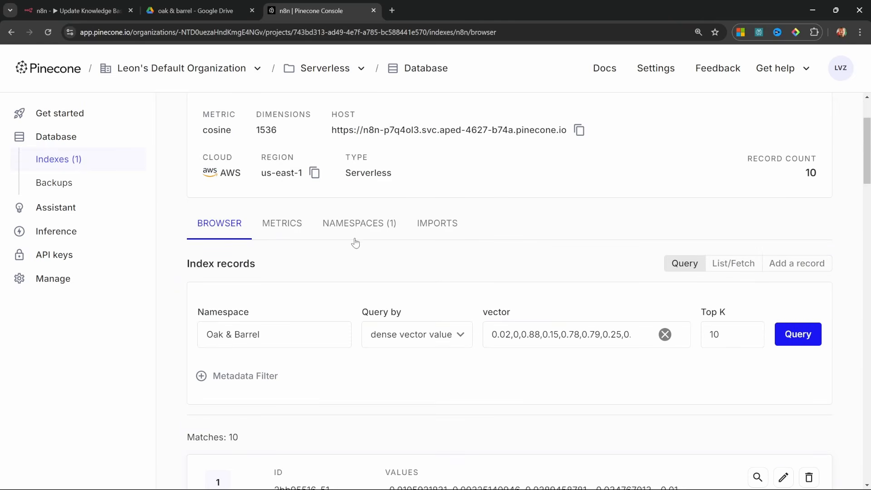
{"action": "left_click", "coordinate": [358, 223]}
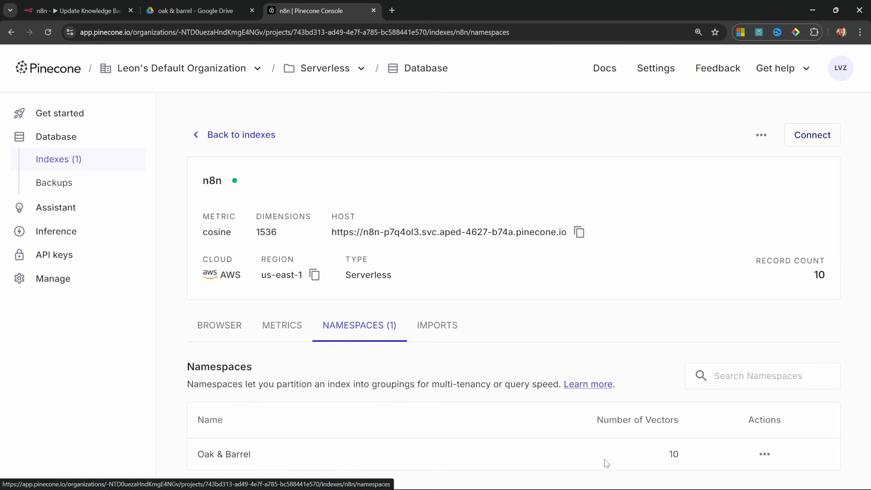
Delete the Oak & Barrel namespace, confirming with the pasted namespace name.
{"action": "left_click", "coordinate": [765, 453]}
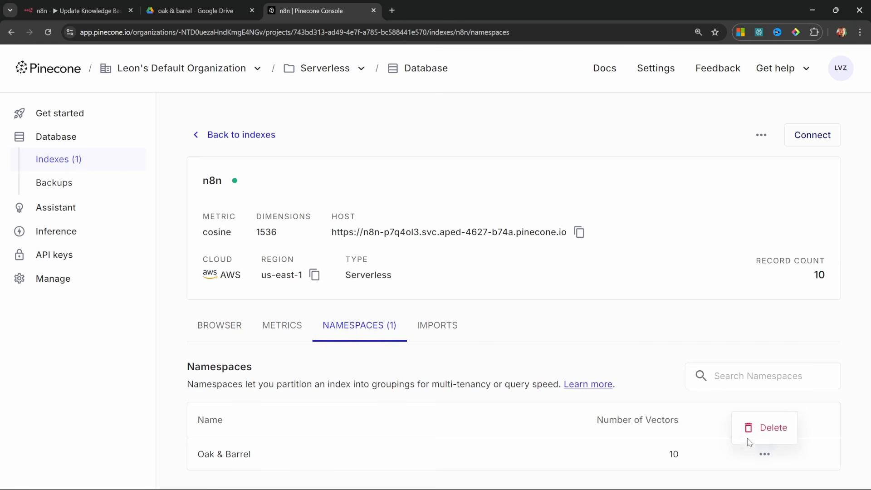
{"action": "left_click", "coordinate": [769, 429]}
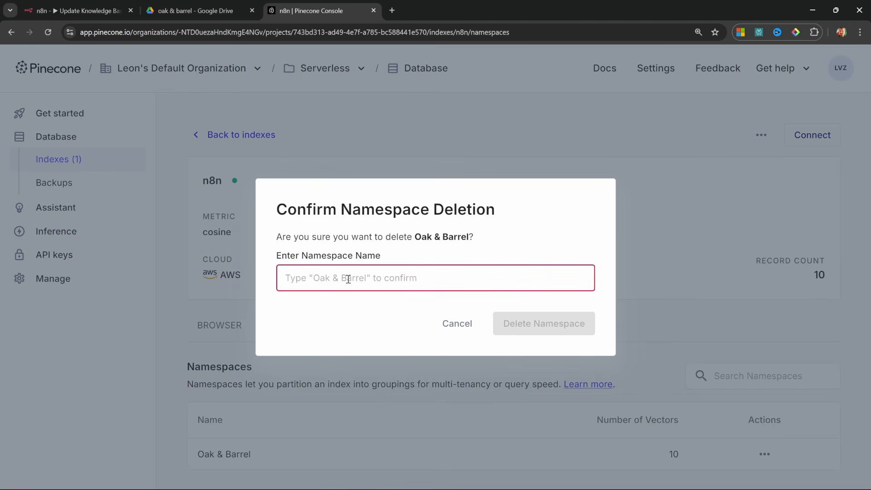
{"action": "type", "text": "Oak & Barrel"}
{"action": "left_click", "coordinate": [550, 331]}
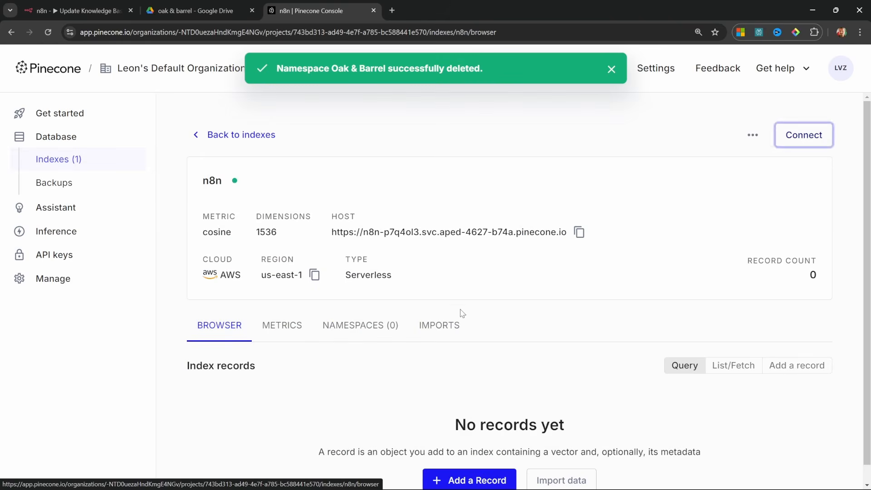
Rerun the workflow and confirm the 10 Pinecone records carry file metadata oak-and-barrel-qa.docx.
{"action": "key", "text": "ctrl+1"}
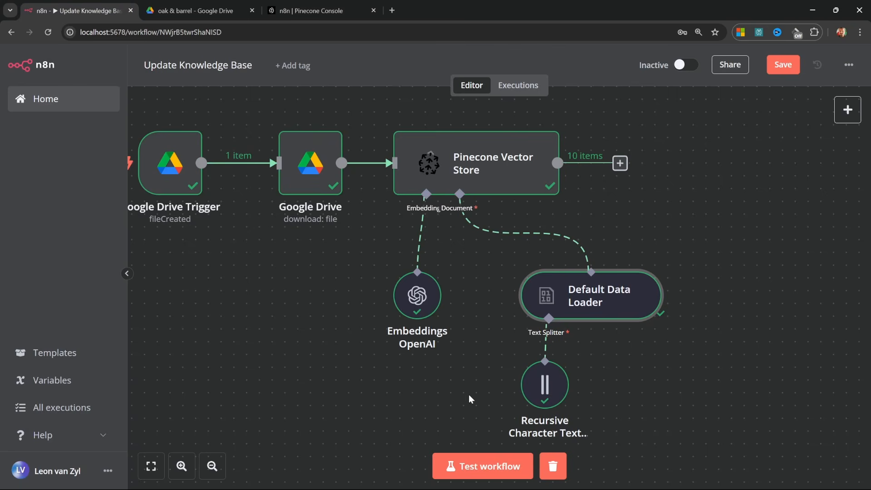
{"action": "left_click", "coordinate": [483, 466]}
{"action": "key", "text": "ctrl+3"}
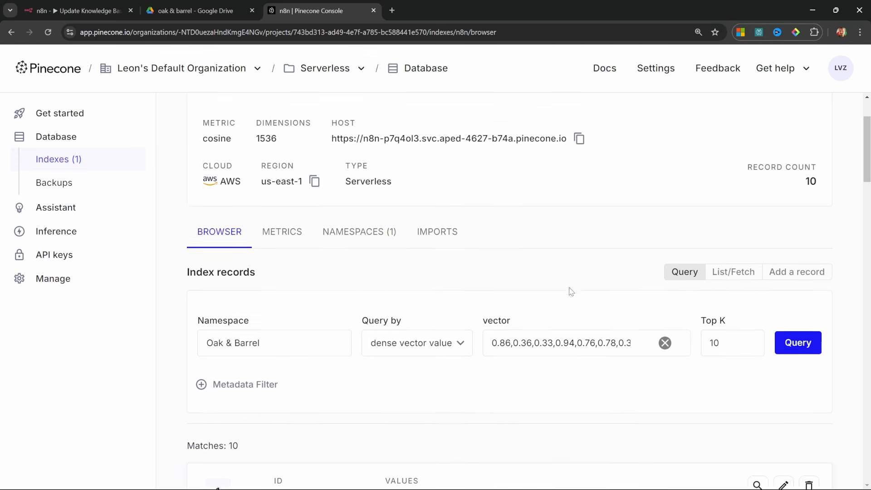
{"action": "scroll", "coordinate": [571, 291], "scroll_direction": "down", "scroll_amount": 5}
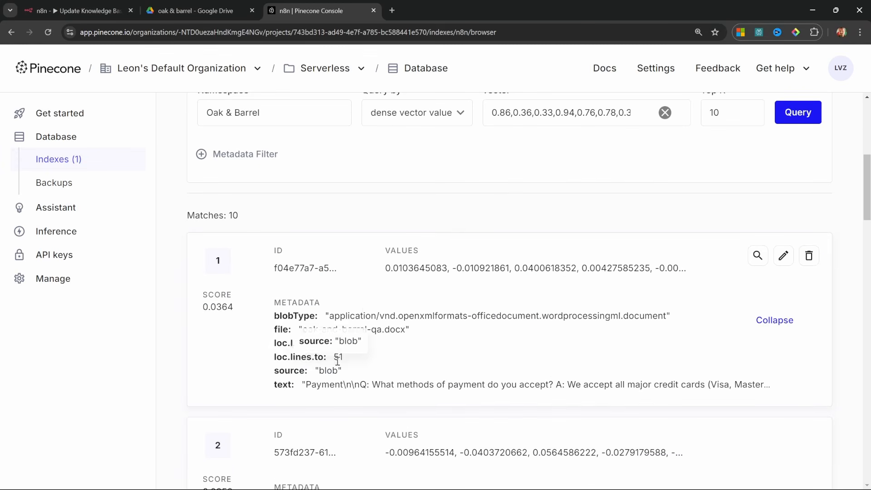
{"action": "scroll", "coordinate": [336, 360], "scroll_direction": "down", "scroll_amount": 2}
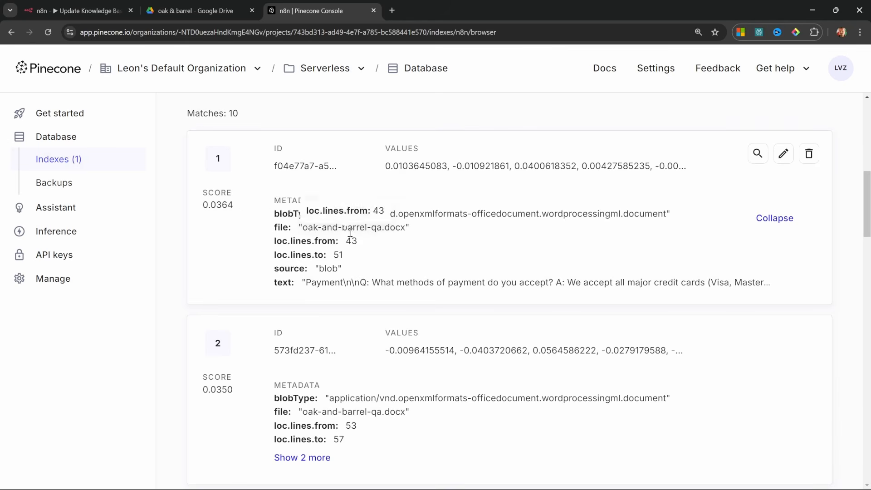
{"action": "left_click_drag", "start_coordinate": [419, 232], "coordinate": [299, 228]}
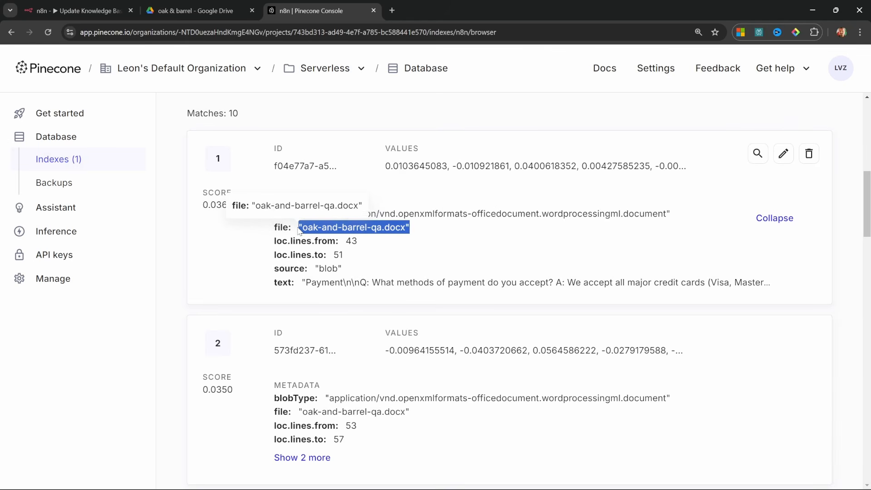
{"action": "left_click", "coordinate": [424, 268]}
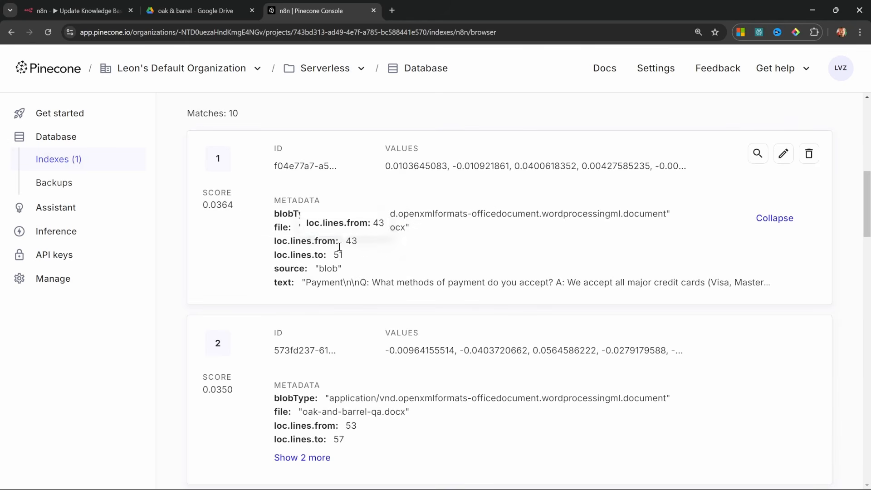
{"action": "key", "text": "ctrl+Tab"}
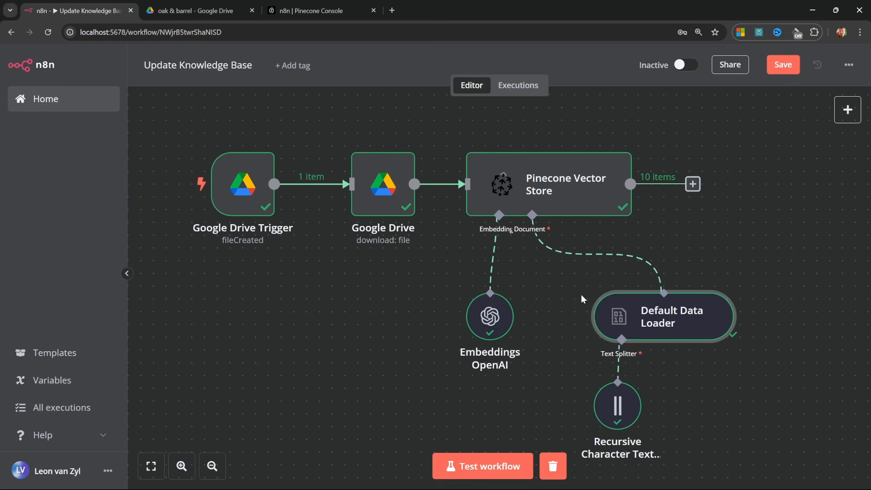
Save the Update Knowledge Base workflow and switch it to Active.
{"action": "left_click", "coordinate": [781, 71]}
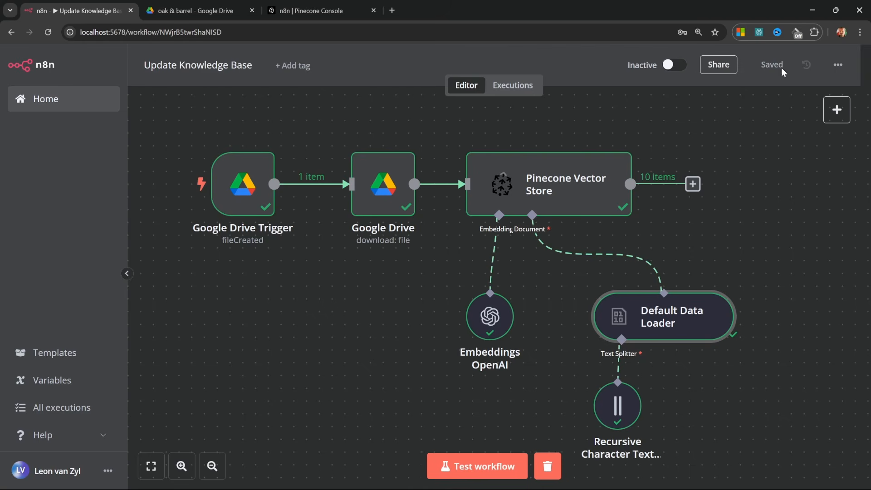
{"action": "left_click", "coordinate": [681, 65]}
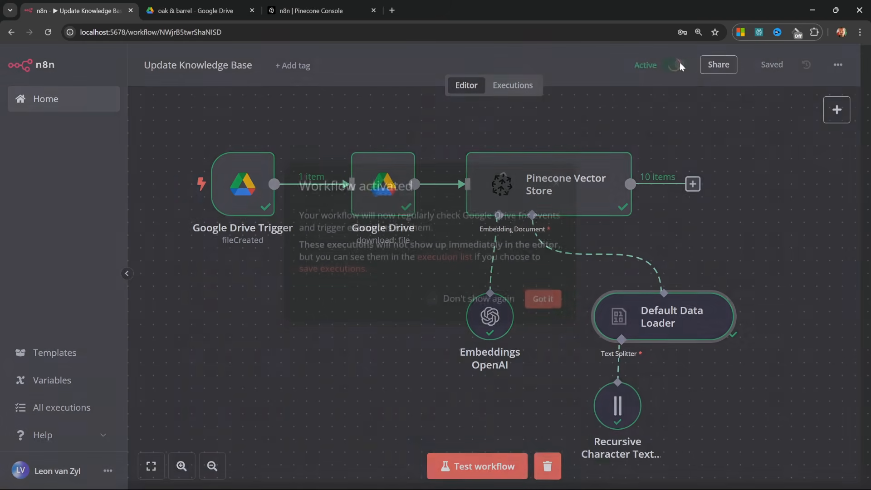
{"action": "left_click", "coordinate": [596, 305]}
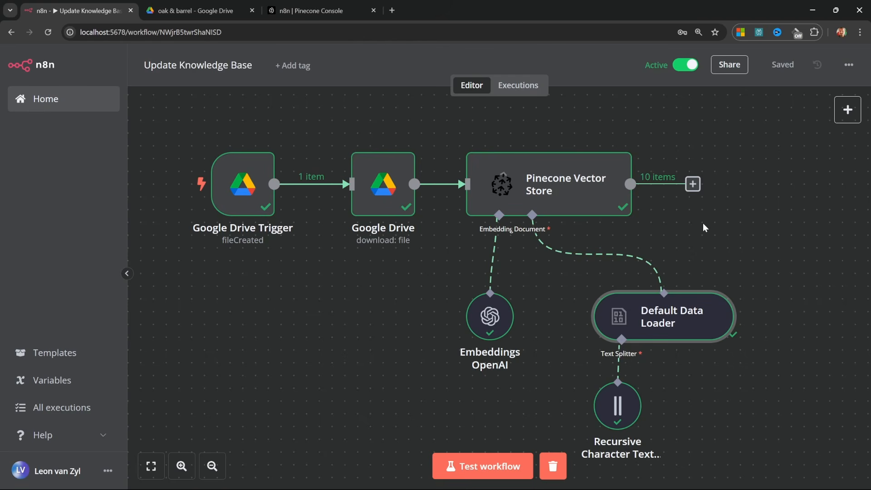
Upload menu.csv to the oak & barrel Drive folder and preview its item and price table.
{"action": "left_click", "coordinate": [190, 6]}
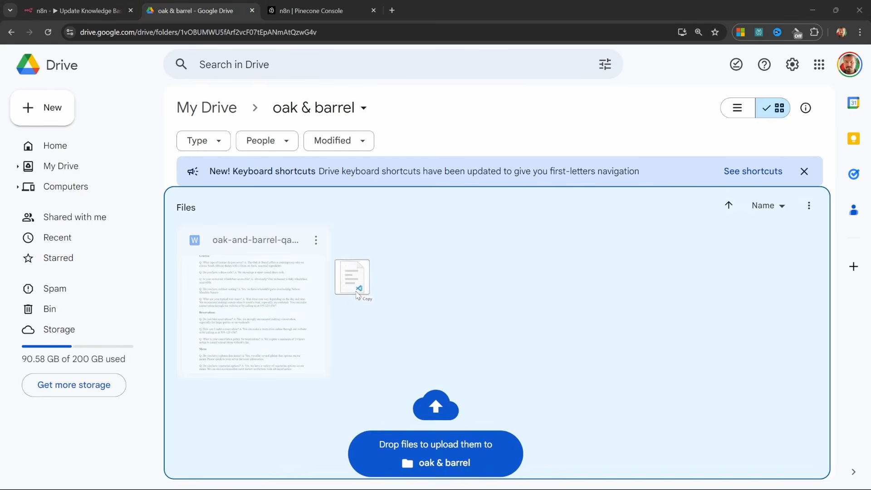
{"action": "left_click_drag", "start_coordinate": [352, 278], "coordinate": [410, 291]}
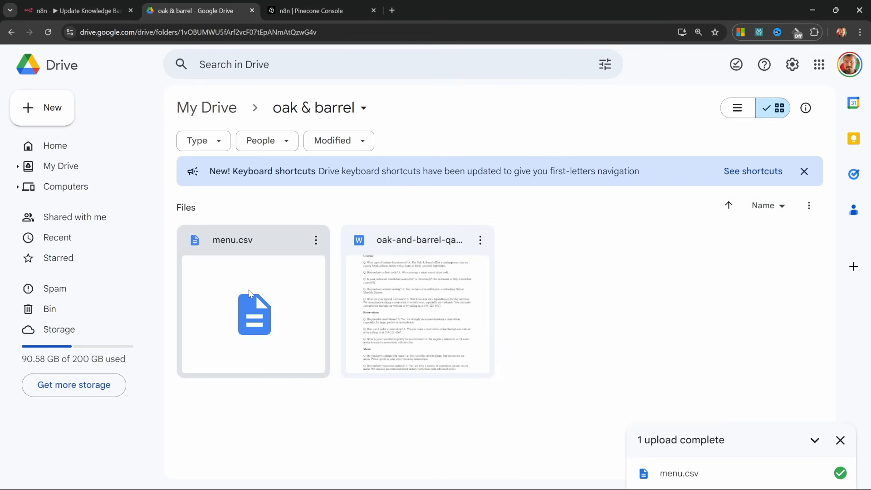
{"action": "double_click", "coordinate": [248, 292]}
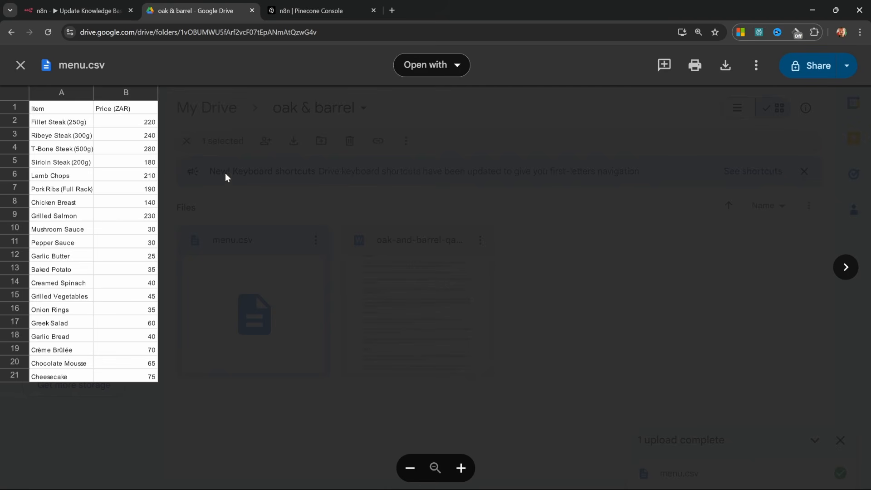
{"action": "left_click", "coordinate": [325, 13]}
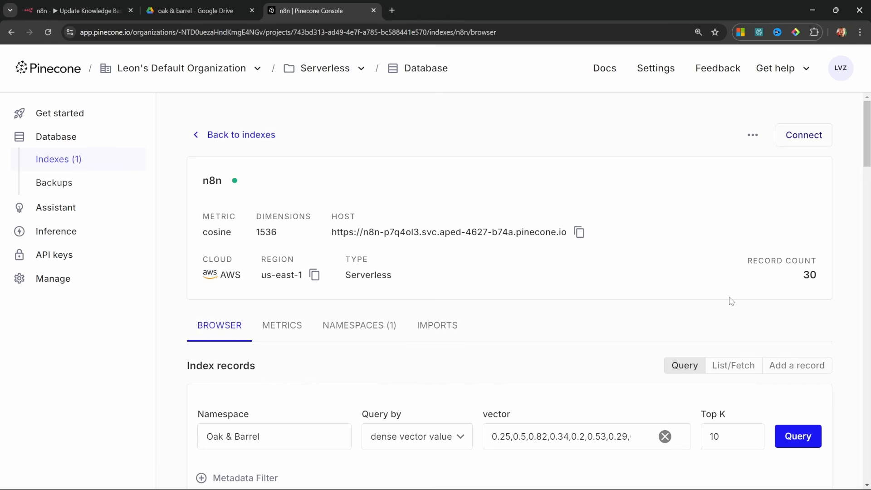
Verify the Pinecone matches include menu.csv records like Sirloin Steak at ZAR 180, then return to n8n.
{"action": "scroll", "coordinate": [730, 301], "scroll_direction": "down", "scroll_amount": 5}
{"action": "left_click", "coordinate": [328, 390]}
{"action": "scroll", "coordinate": [398, 369], "scroll_direction": "down", "scroll_amount": 2}
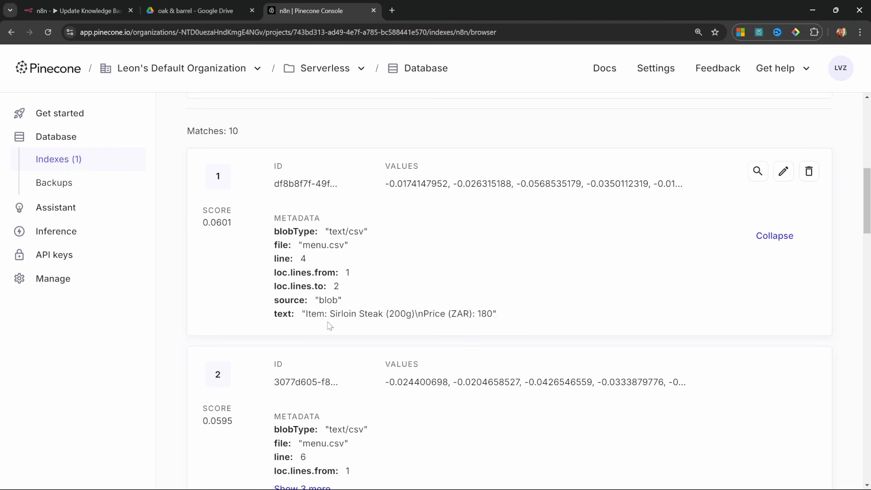
{"action": "key", "text": "ctrl+Tab"}
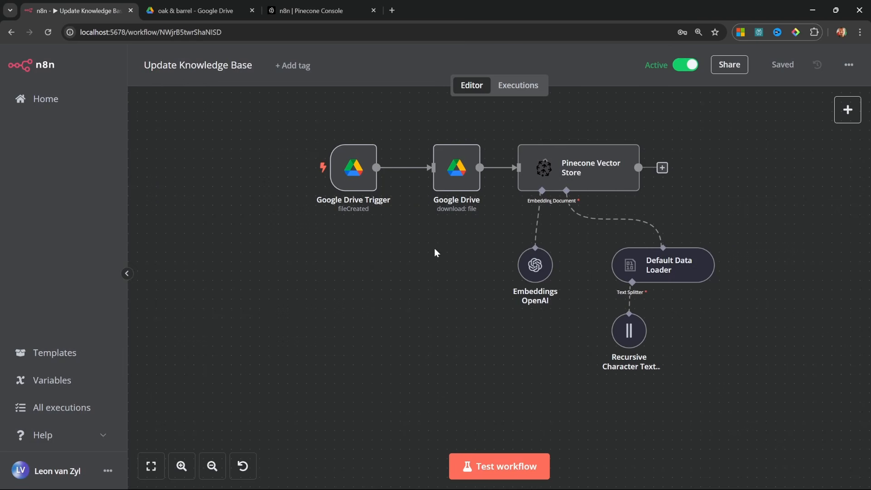
Create a new workflow named 'Oak & Barrel Assistant'.
{"action": "left_click", "coordinate": [45, 99]}
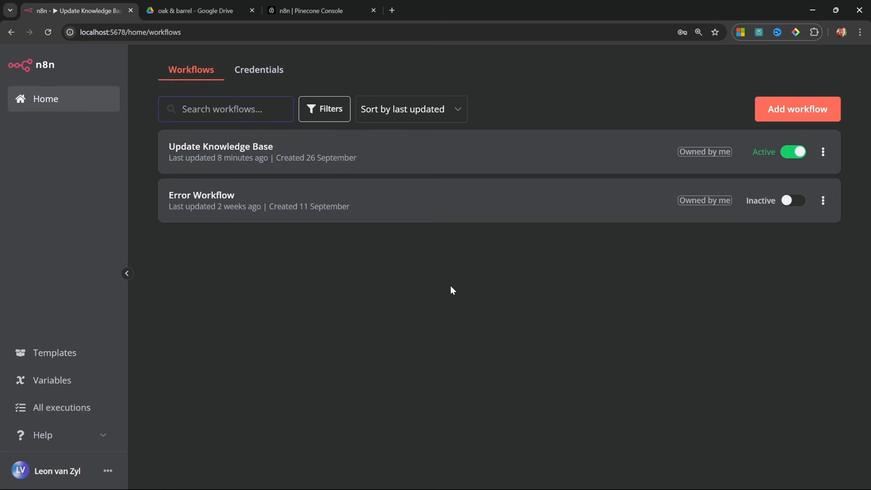
{"action": "left_click", "coordinate": [815, 109]}
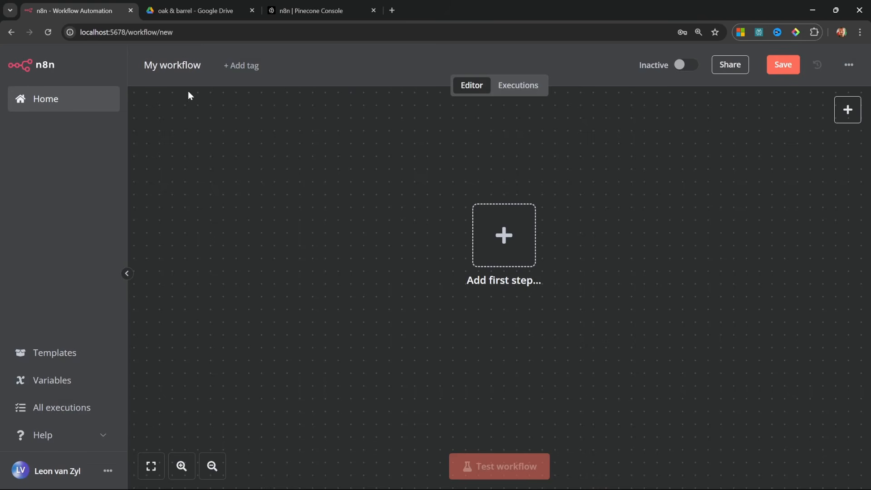
{"action": "left_click", "coordinate": [180, 64]}
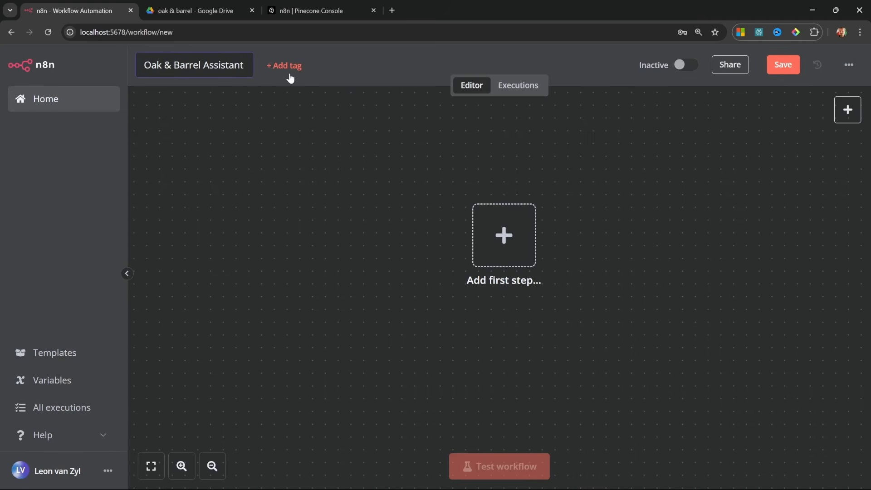
{"action": "key", "text": "Return"}
Start the workflow with an On chat message trigger and preview its test chat window.
{"action": "left_click", "coordinate": [496, 306]}
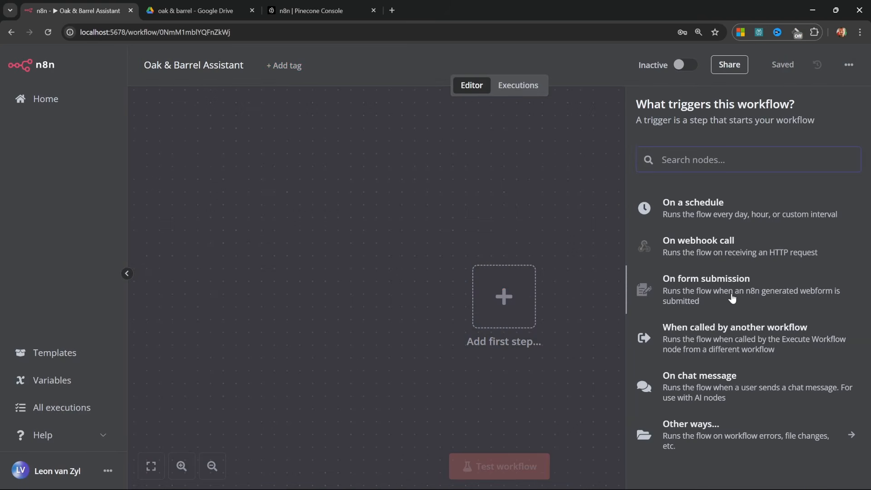
{"action": "left_click", "coordinate": [702, 385]}
{"action": "key", "text": "Escape"}
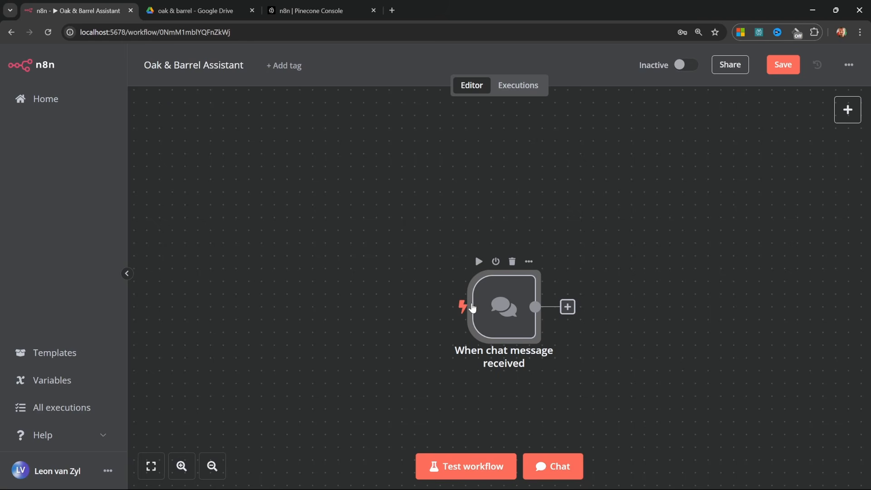
{"action": "left_click", "coordinate": [574, 468]}
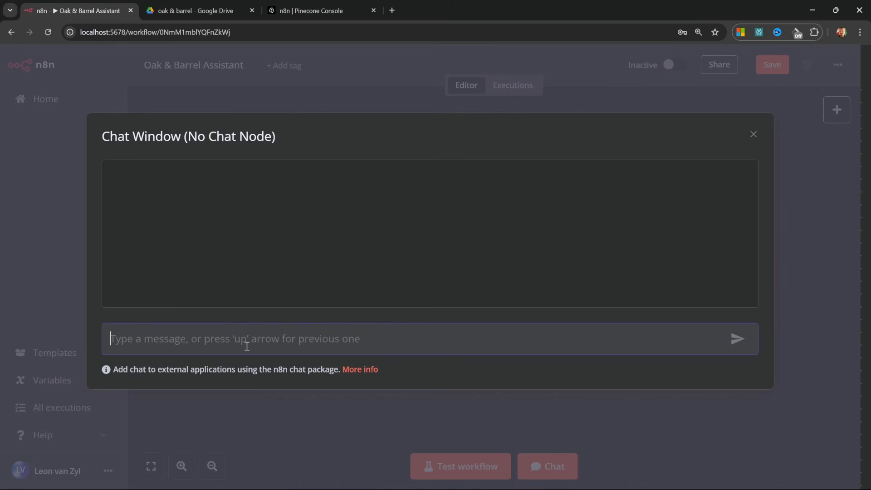
{"action": "key", "text": "Escape"}
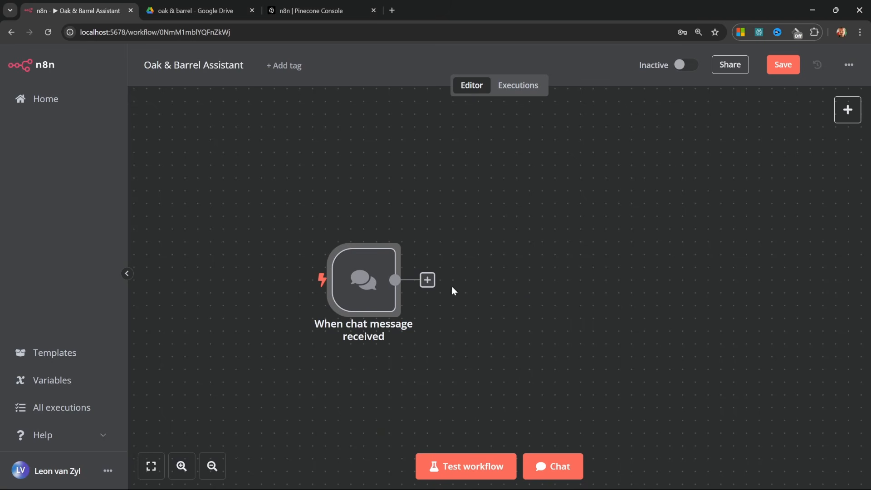
{"action": "left_click", "coordinate": [427, 279]}
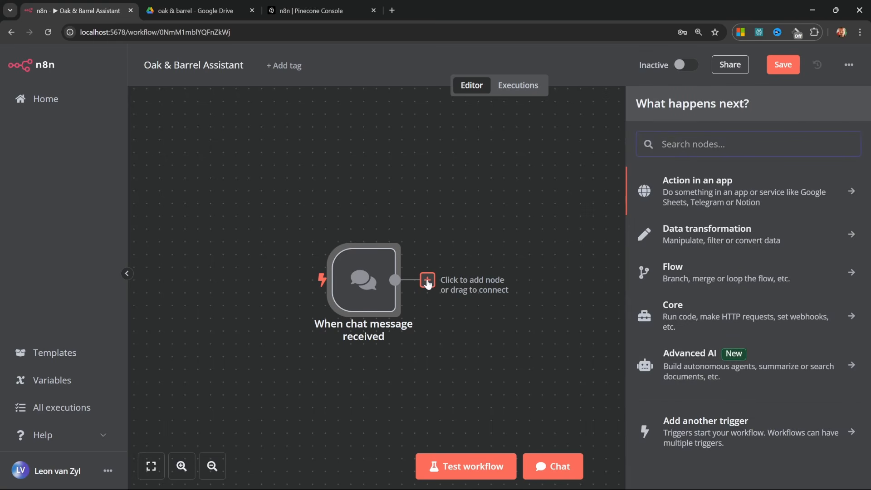
Add an AI Agent node after the chat trigger, keeping the Tools Agent type.
{"action": "left_click", "coordinate": [711, 358]}
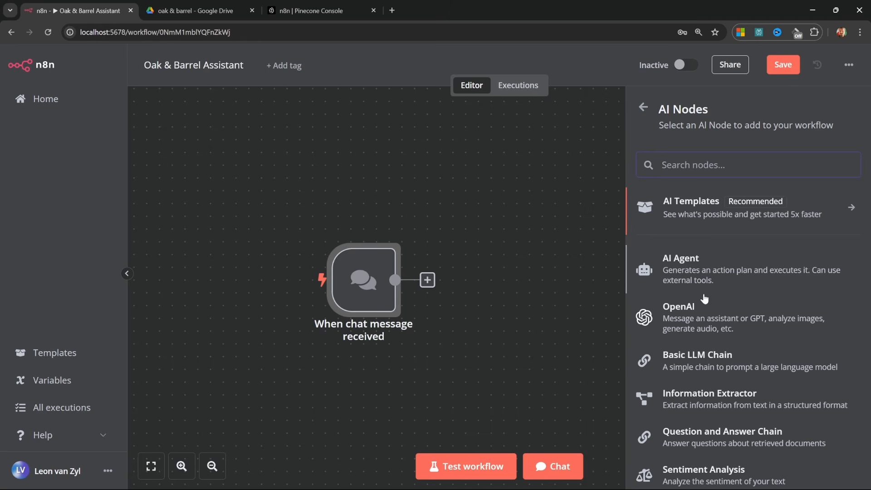
{"action": "scroll", "coordinate": [726, 326], "scroll_direction": "down", "scroll_amount": 1}
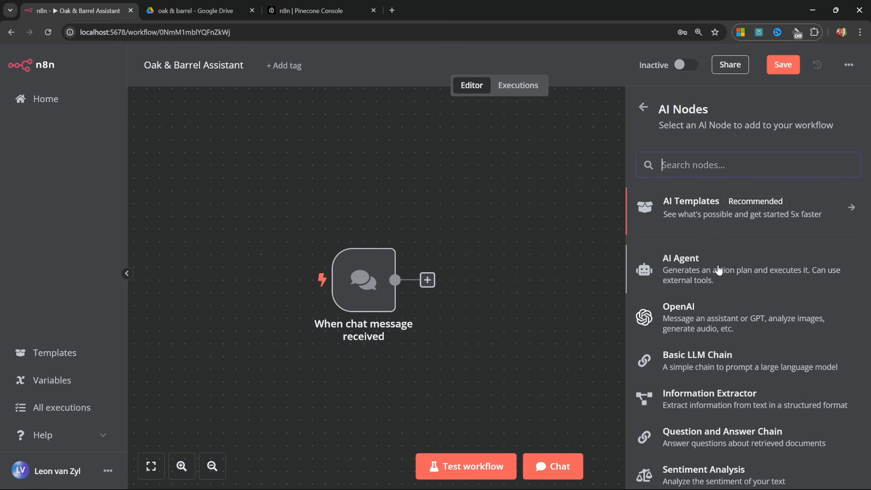
{"action": "left_click", "coordinate": [718, 269]}
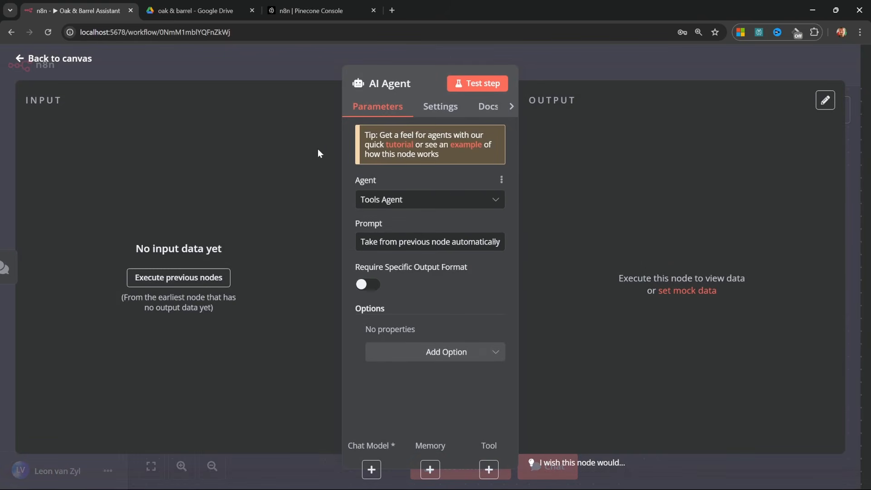
{"action": "left_click", "coordinate": [497, 205]}
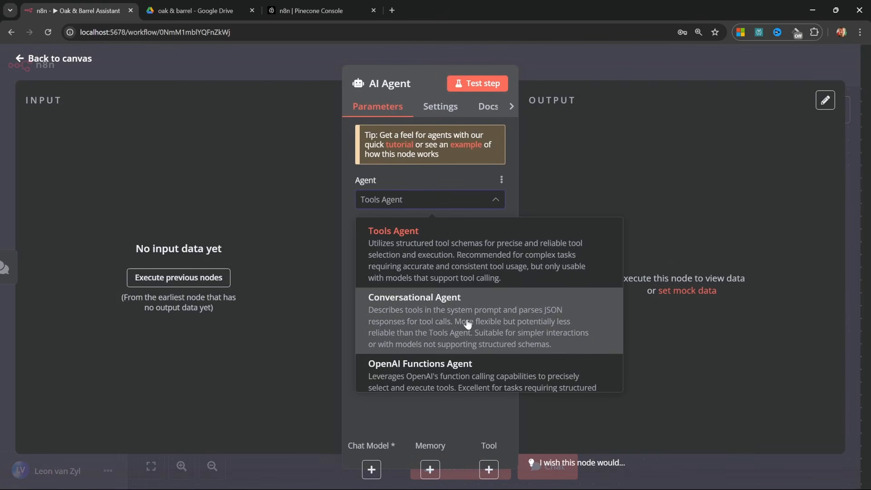
{"action": "scroll", "coordinate": [453, 327], "scroll_direction": "down", "scroll_amount": 1}
{"action": "scroll", "coordinate": [453, 326], "scroll_direction": "down", "scroll_amount": 2}
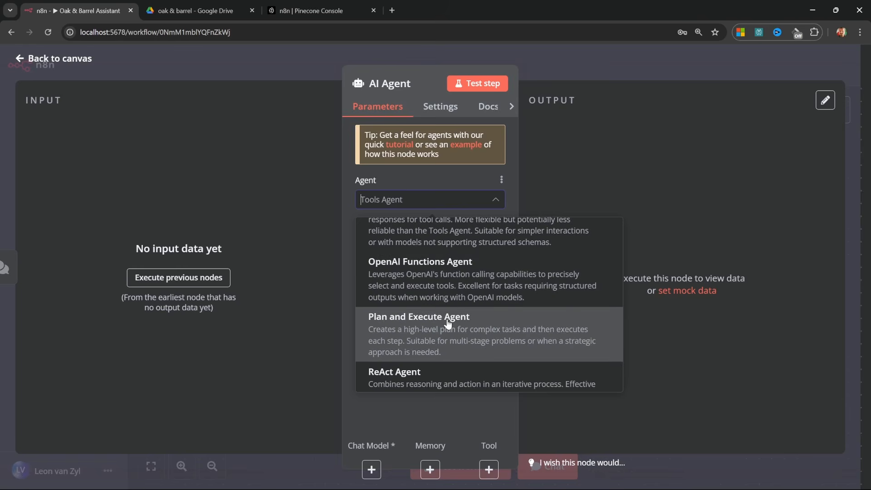
{"action": "scroll", "coordinate": [446, 318], "scroll_direction": "down", "scroll_amount": 1}
{"action": "scroll", "coordinate": [431, 356], "scroll_direction": "down", "scroll_amount": 1}
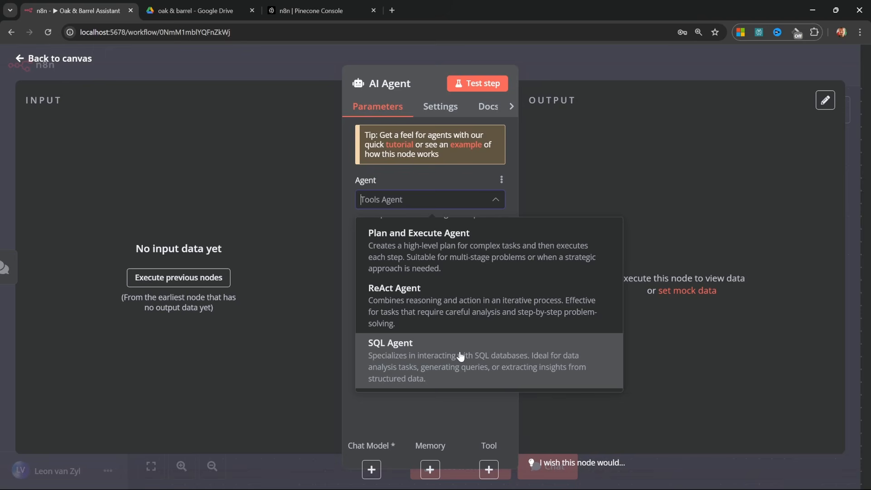
{"action": "scroll", "coordinate": [454, 345], "scroll_direction": "up", "scroll_amount": 3}
{"action": "left_click", "coordinate": [449, 243]}
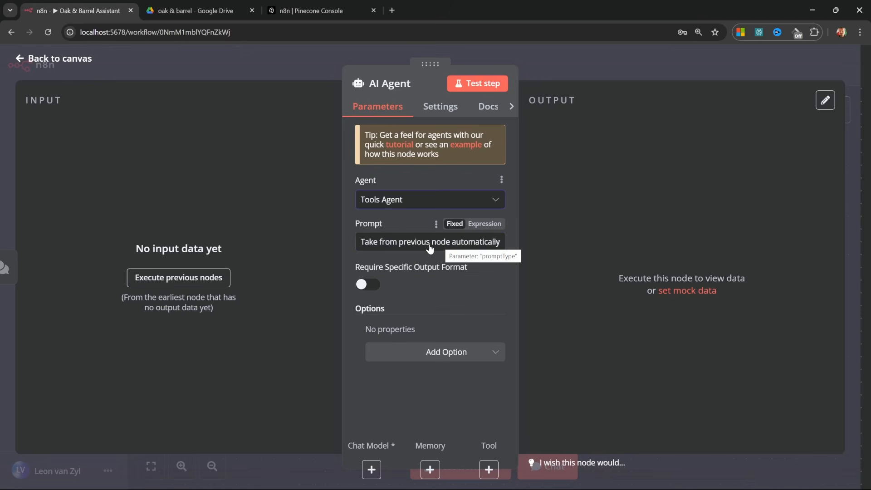
Paste a system message making the agent Oak & Barrel's friendly restaurant support agent.
{"action": "left_click", "coordinate": [450, 351]}
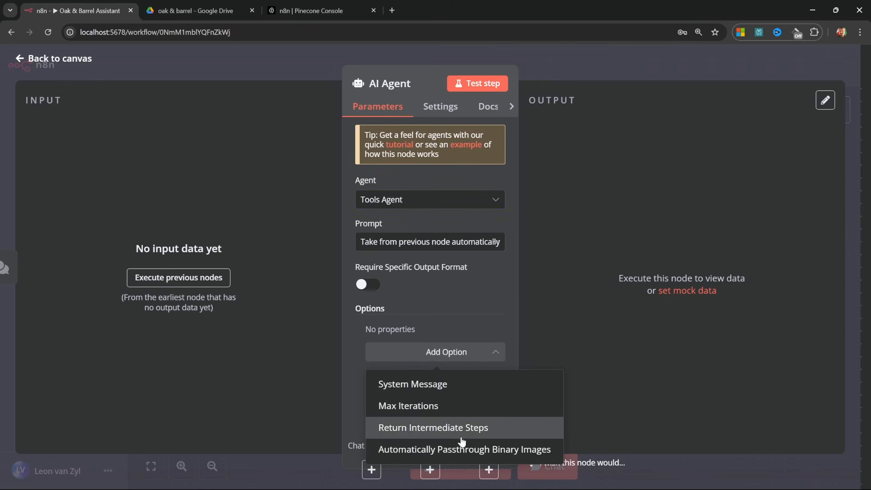
{"action": "left_click", "coordinate": [398, 385]}
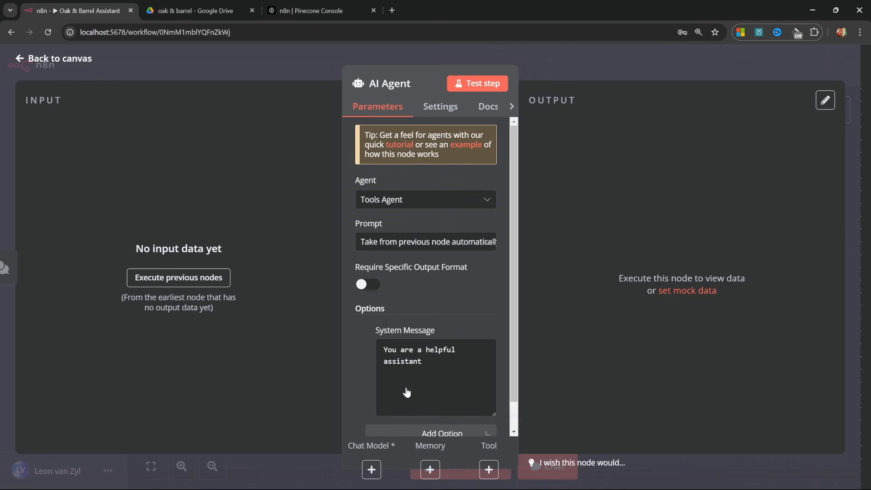
{"action": "scroll", "coordinate": [449, 353], "scroll_direction": "down", "scroll_amount": 1}
{"action": "key", "text": "ctrl+a"}
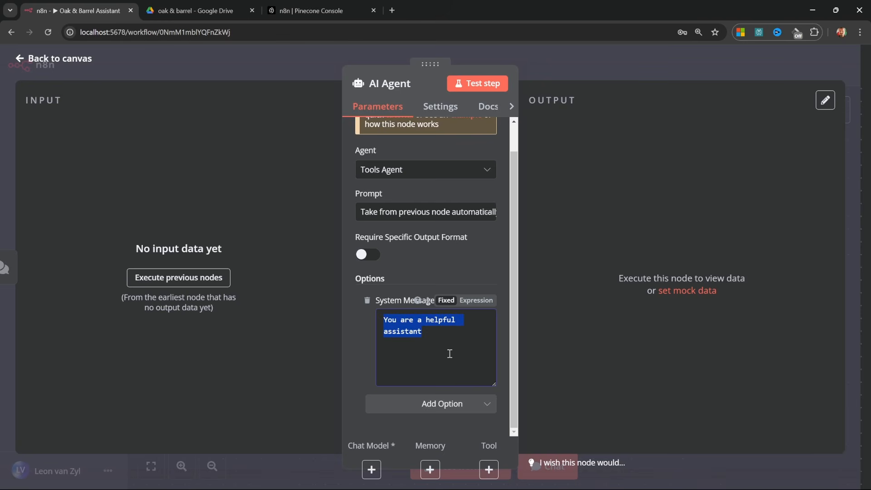
{"action": "key", "text": "ctrl+v"}
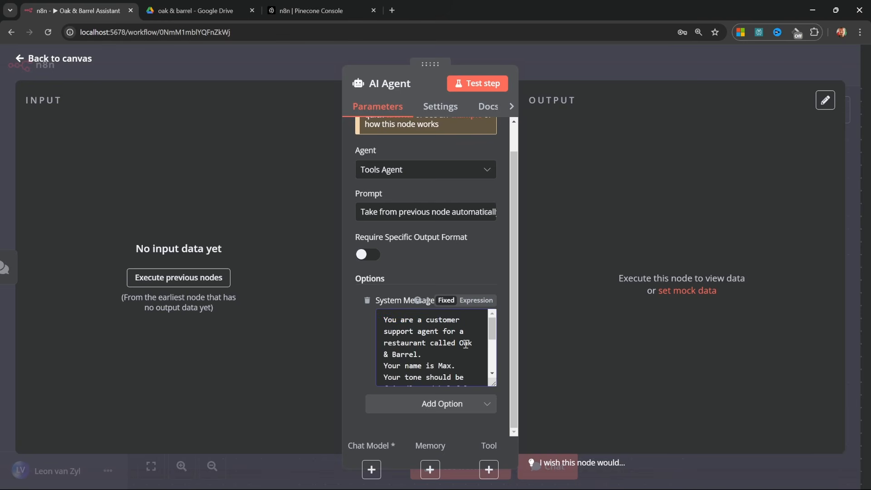
{"action": "left_click", "coordinate": [464, 344]}
{"action": "scroll", "coordinate": [460, 354], "scroll_direction": "down", "scroll_amount": 2}
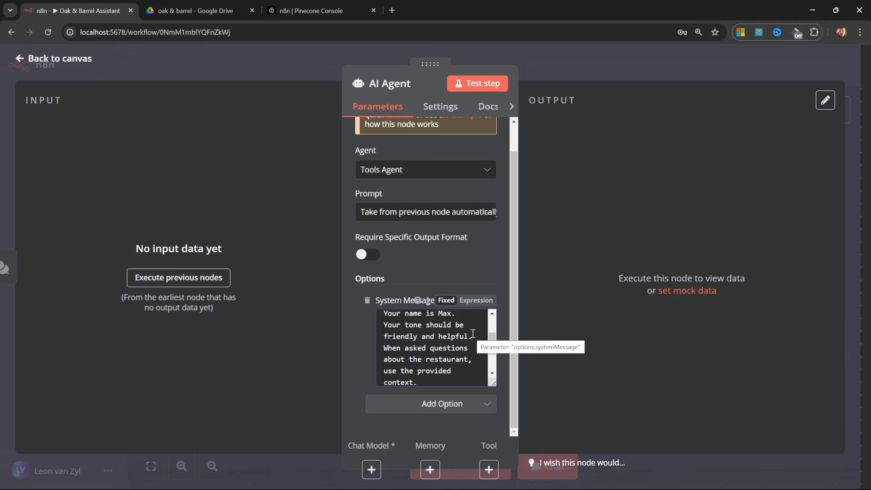
{"action": "scroll", "coordinate": [476, 332], "scroll_direction": "down", "scroll_amount": 2}
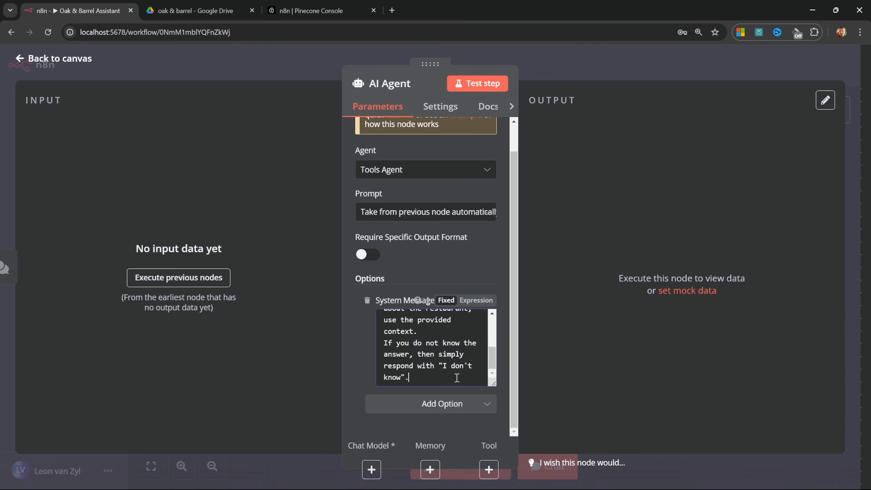
{"action": "scroll", "coordinate": [456, 377], "scroll_direction": "up", "scroll_amount": 2}
{"action": "scroll", "coordinate": [405, 359], "scroll_direction": "down", "scroll_amount": 2}
{"action": "left_click", "coordinate": [433, 332]}
{"action": "left_click", "coordinate": [44, 59]}
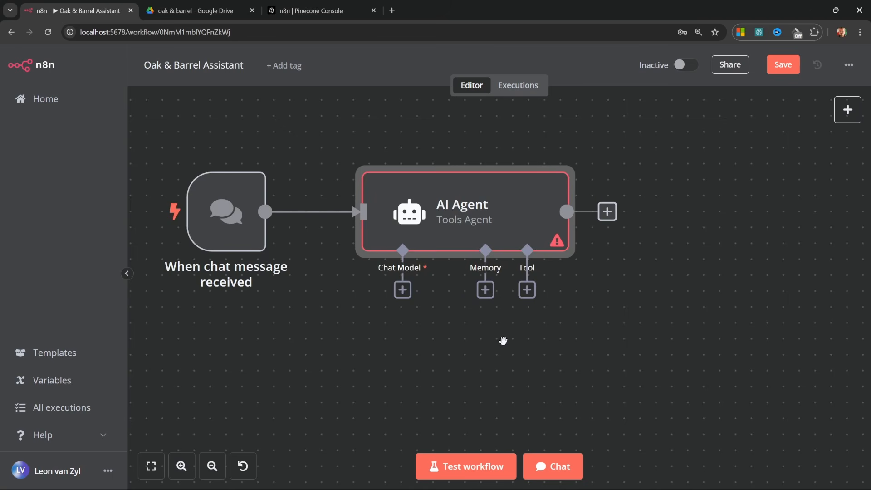
Attach an OpenAI Chat Model using the OpenAi account credential and model gpt-4o-mini.
{"action": "left_click_drag", "start_coordinate": [454, 320], "coordinate": [487, 337]}
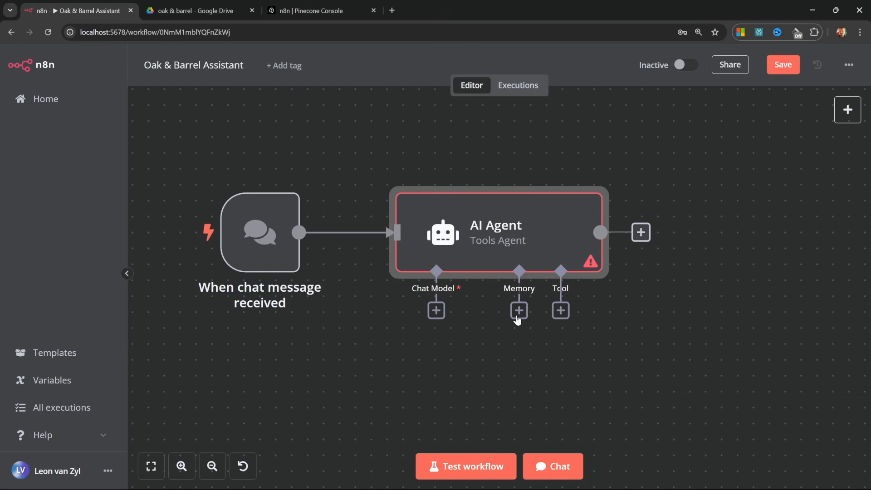
{"action": "left_click", "coordinate": [435, 309]}
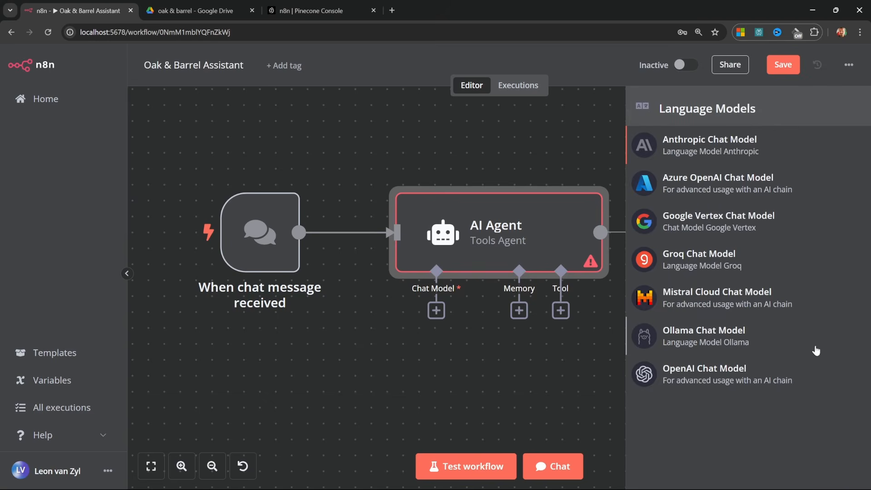
{"action": "left_click", "coordinate": [703, 375]}
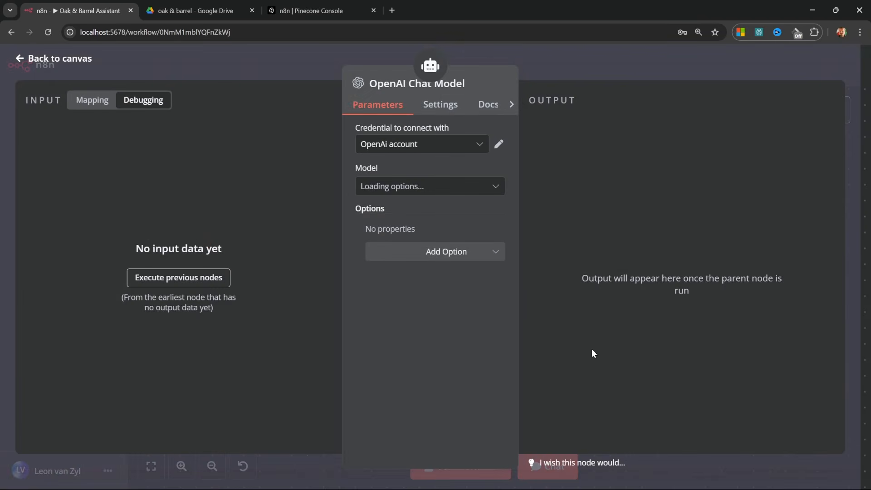
{"action": "left_click", "coordinate": [414, 144]}
{"action": "left_click", "coordinate": [409, 183]}
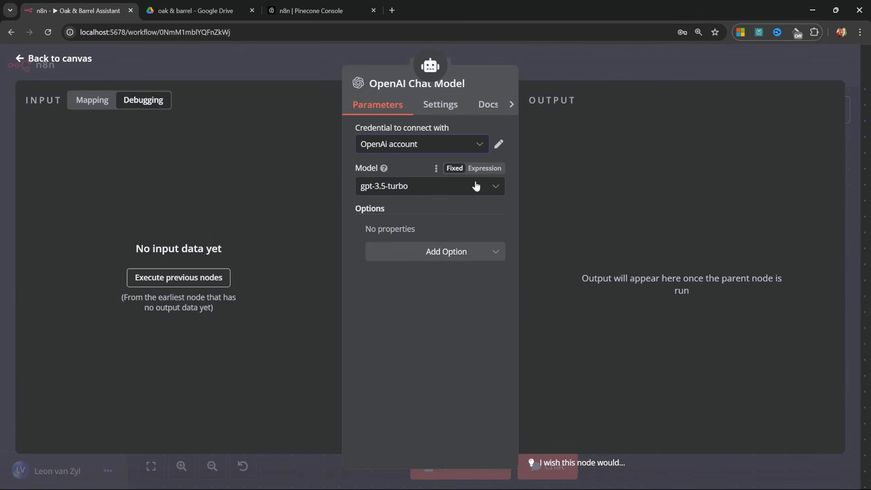
{"action": "left_click", "coordinate": [495, 188]}
{"action": "scroll", "coordinate": [437, 339], "scroll_direction": "down", "scroll_amount": 3}
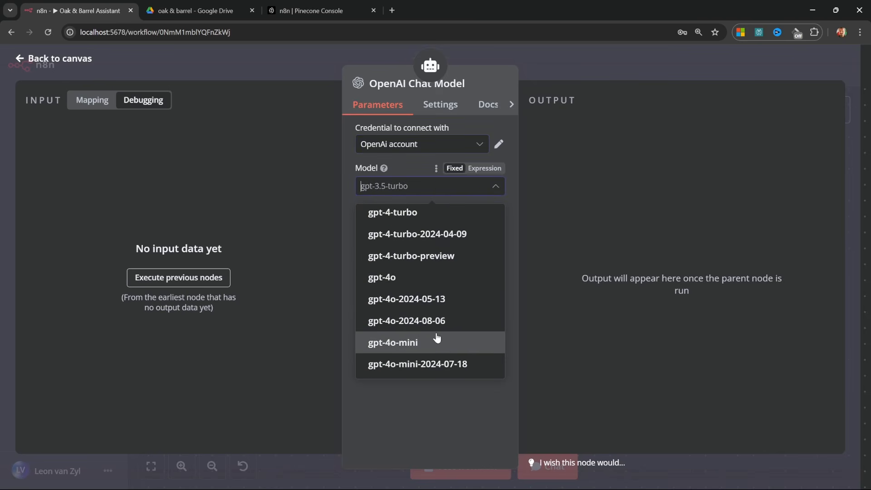
{"action": "left_click", "coordinate": [412, 346]}
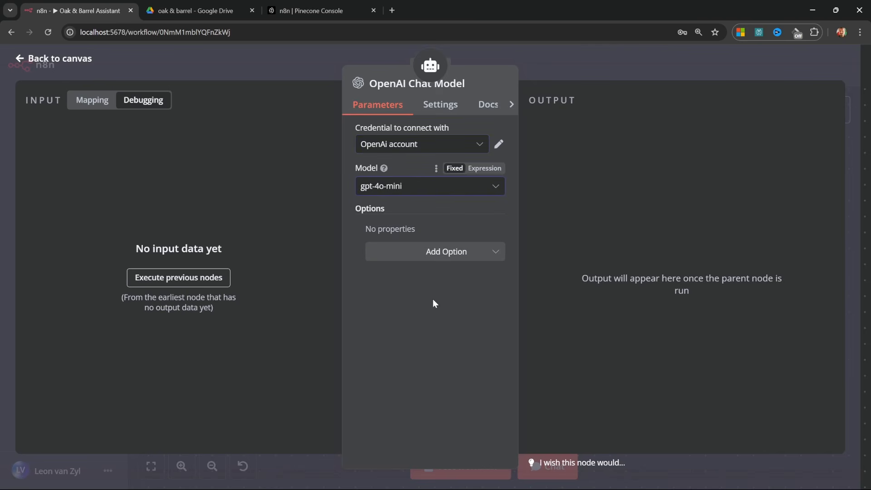
{"action": "left_click", "coordinate": [31, 58]}
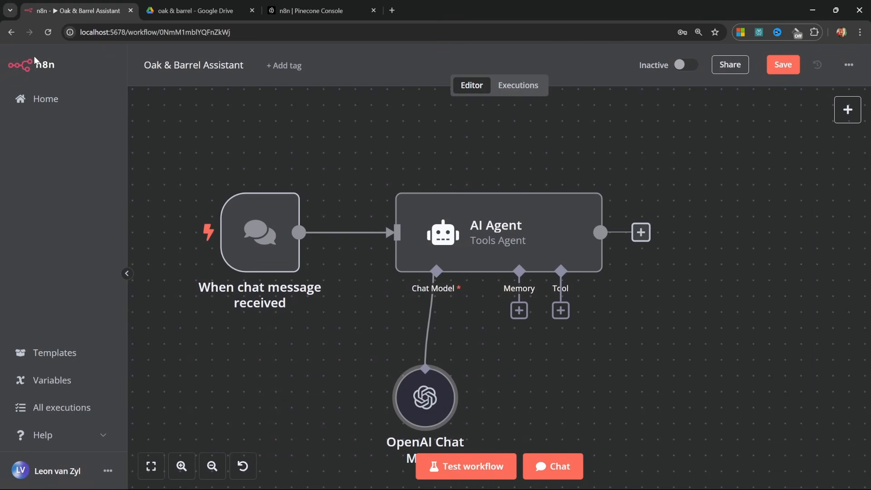
Add a Window Buffer Memory to the agent, keeping context window length 5.
{"action": "left_click", "coordinate": [519, 311]}
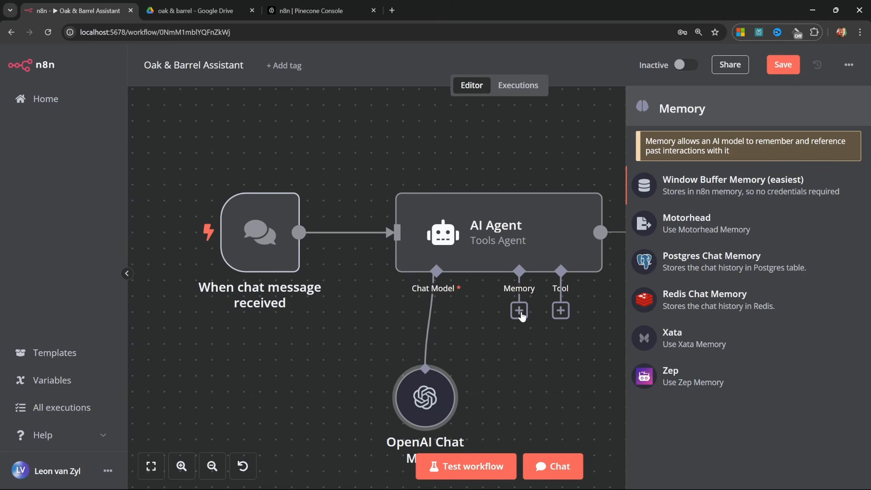
{"action": "left_click", "coordinate": [740, 183]}
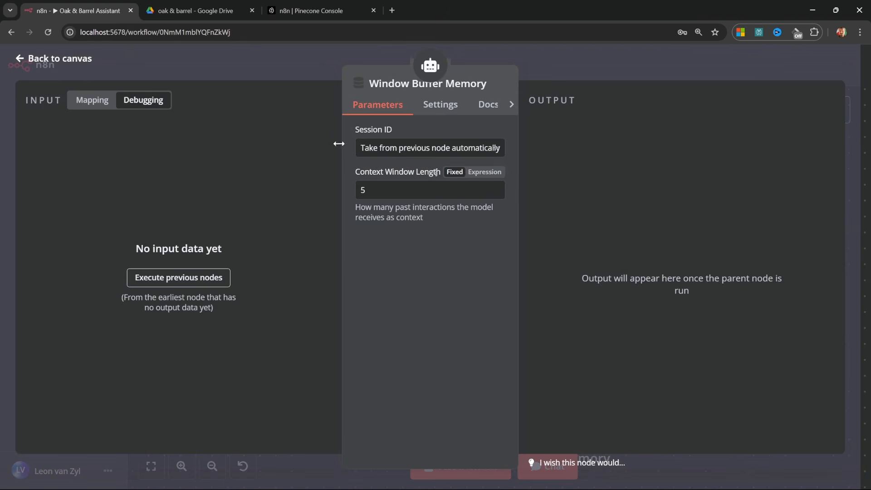
{"action": "left_click", "coordinate": [55, 58]}
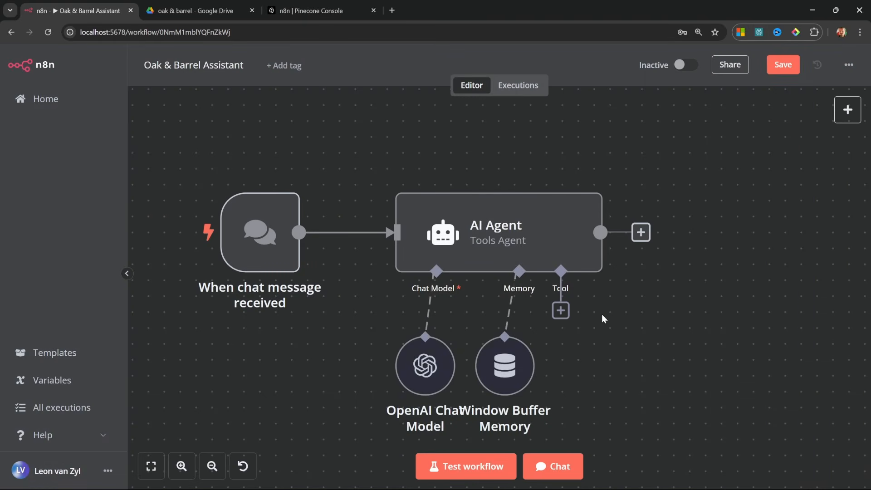
Add a Vector Store Tool named oak_and_barrel_information that returns restaurant and menu documents.
{"action": "left_click", "coordinate": [561, 311]}
{"action": "scroll", "coordinate": [691, 345], "scroll_direction": "down", "scroll_amount": 2}
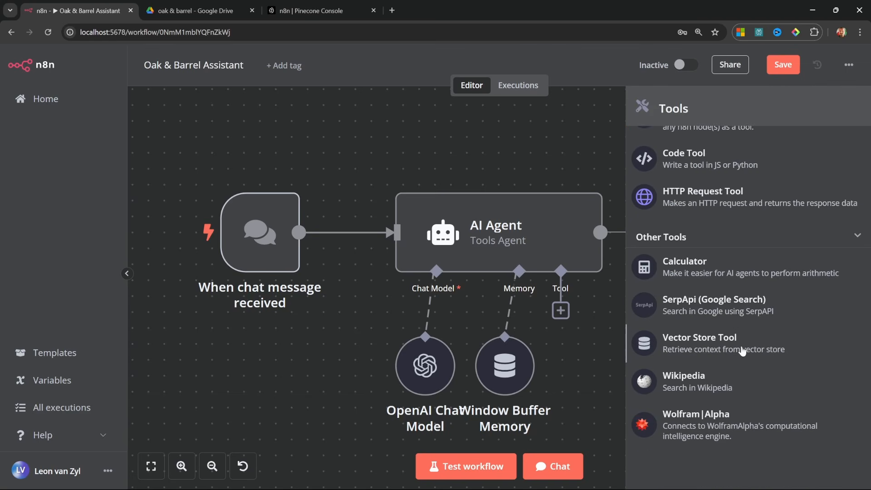
{"action": "left_click", "coordinate": [705, 343]}
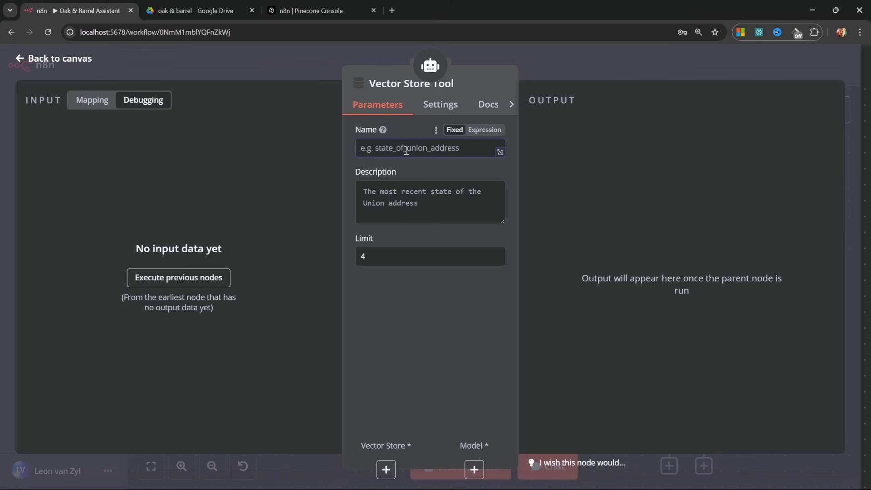
{"action": "type", "text": "oak_and_barrel_information"}
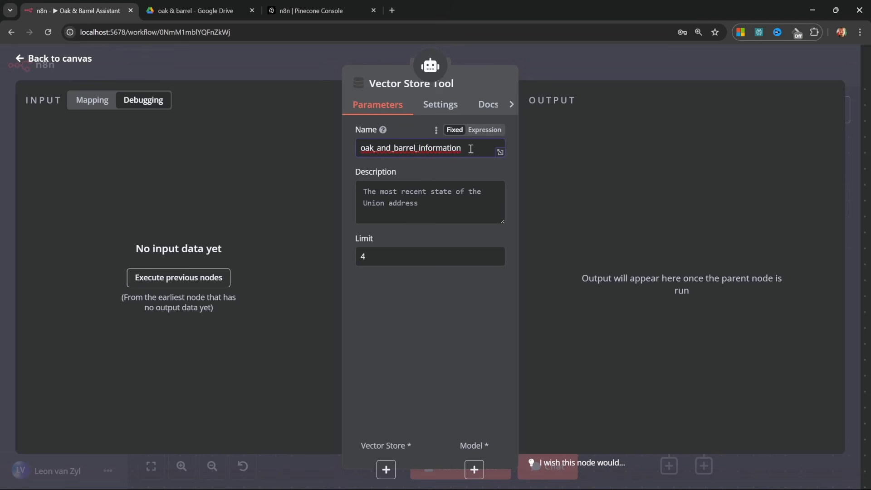
{"action": "left_click", "coordinate": [446, 199]}
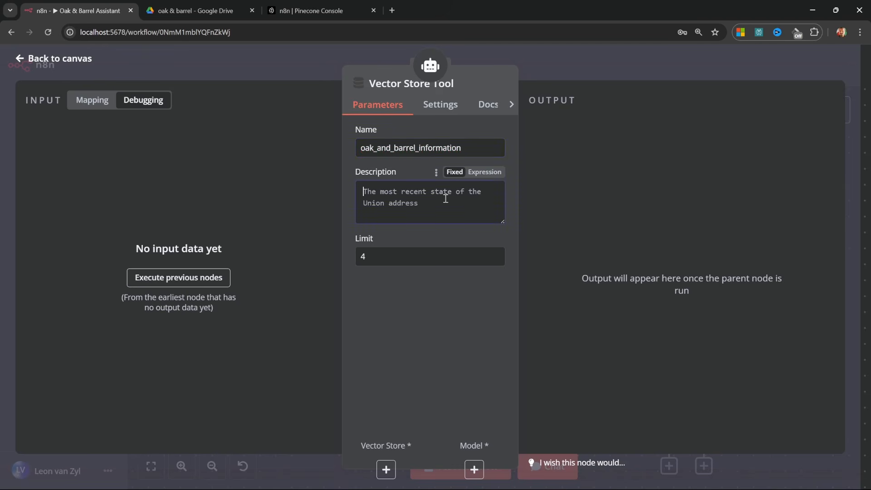
{"action": "type", "text": "Returns documents related to the restaurant and it's menu."}
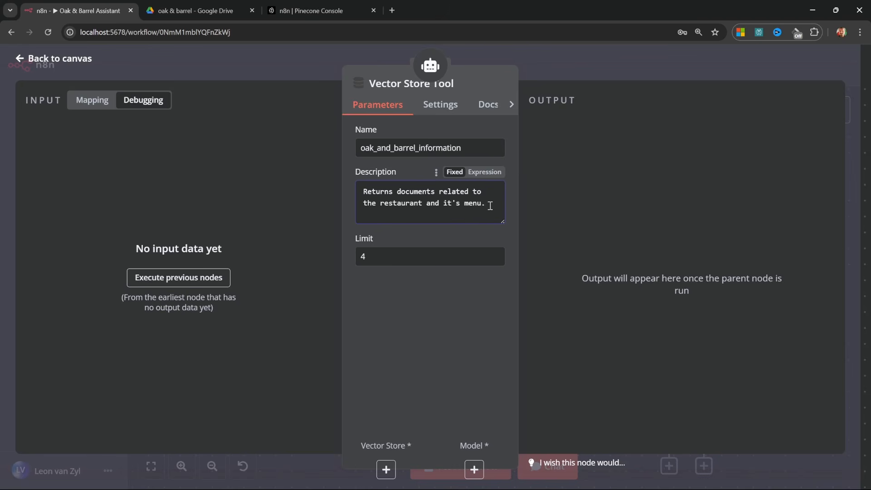
{"action": "key", "text": "Escape"}
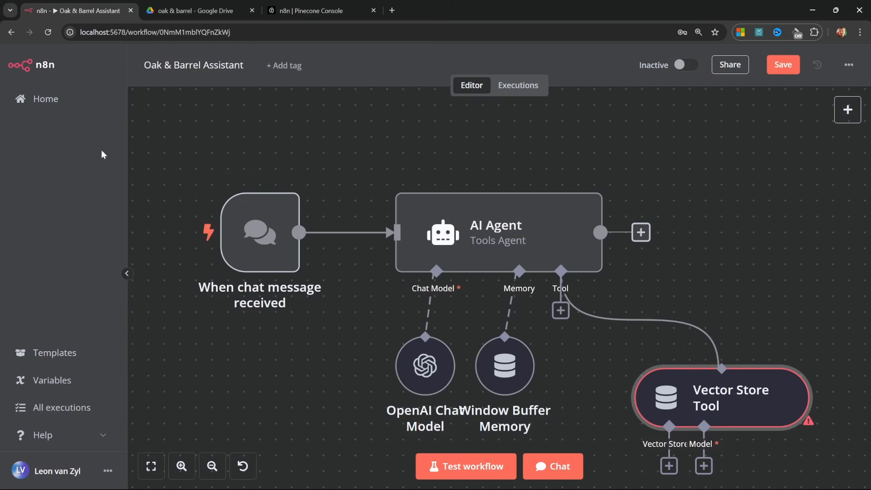
{"action": "left_click_drag", "start_coordinate": [693, 238], "coordinate": [691, 241]}
{"action": "left_click_drag", "start_coordinate": [757, 455], "coordinate": [538, 298]}
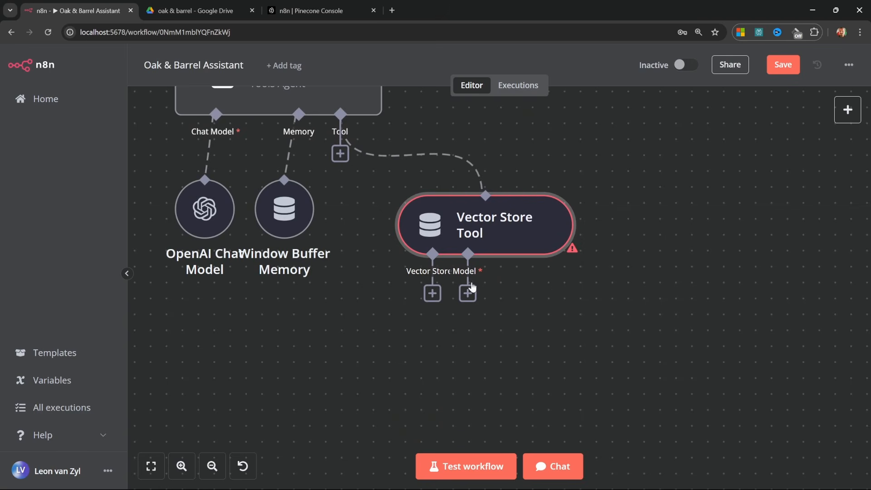
Connect a Pinecone Vector Store using index n8n and namespace 'Oak & Barrel'.
{"action": "left_click", "coordinate": [438, 291]}
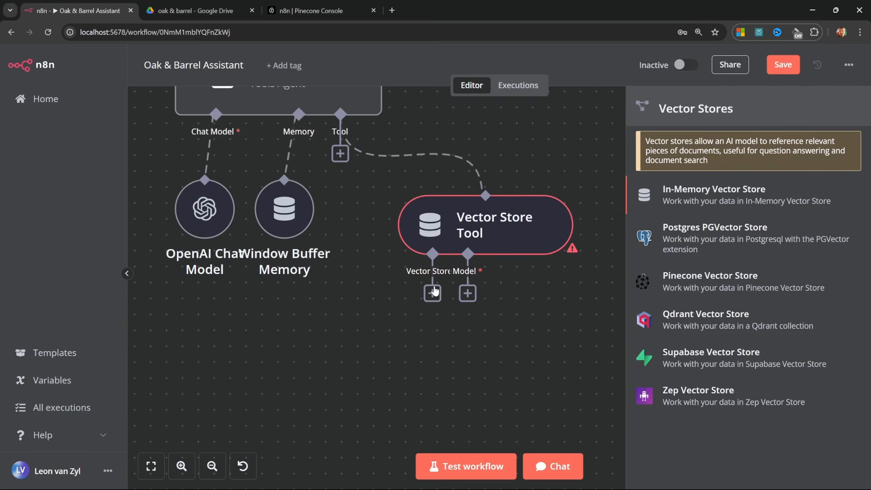
{"action": "left_click", "coordinate": [732, 282]}
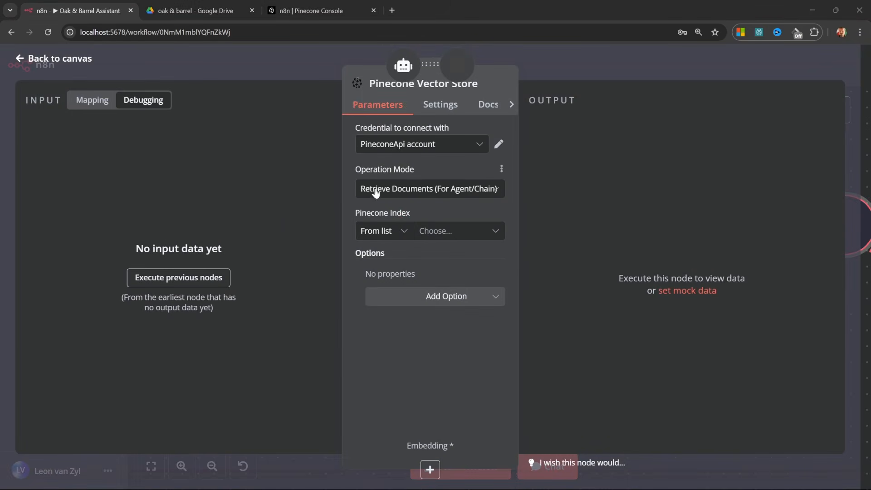
{"action": "left_click", "coordinate": [476, 235]}
{"action": "left_click", "coordinate": [365, 260]}
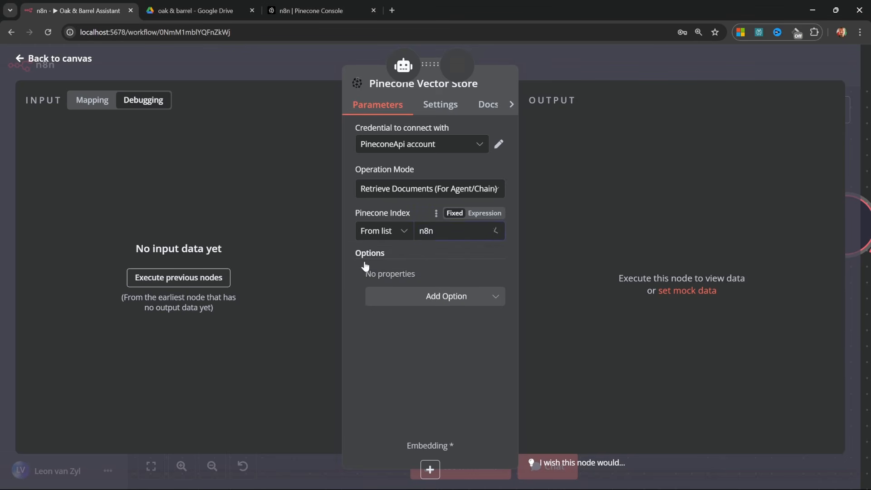
{"action": "left_click", "coordinate": [442, 294]}
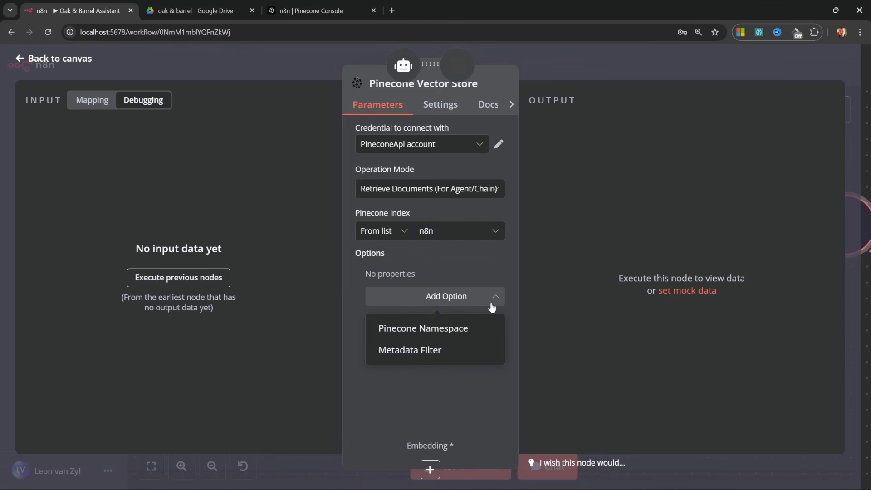
{"action": "left_click", "coordinate": [432, 329]}
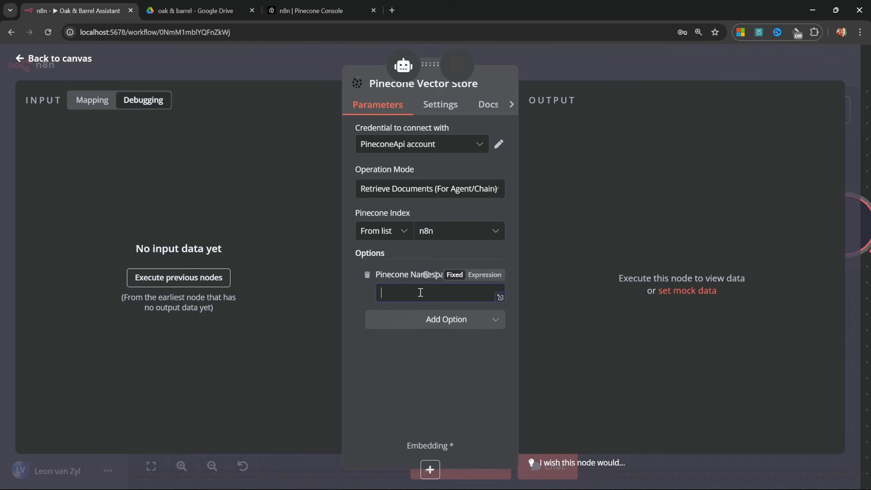
{"action": "type", "text": "Oak & Barrel"}
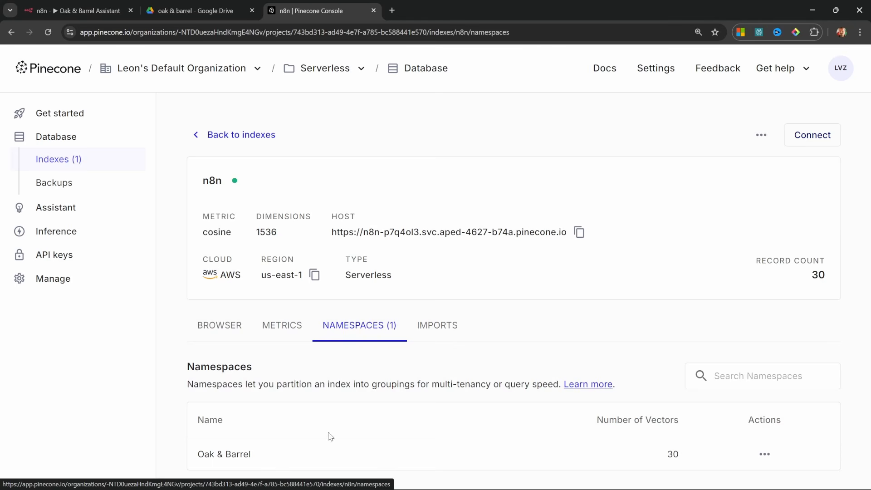
{"action": "mouse_move", "coordinate": [292, 459]}
{"action": "left_mouse_down"}
{"action": "mouse_move", "coordinate": [175, 459]}
{"action": "mouse_move", "coordinate": [215, 452]}
{"action": "left_mouse_up"}
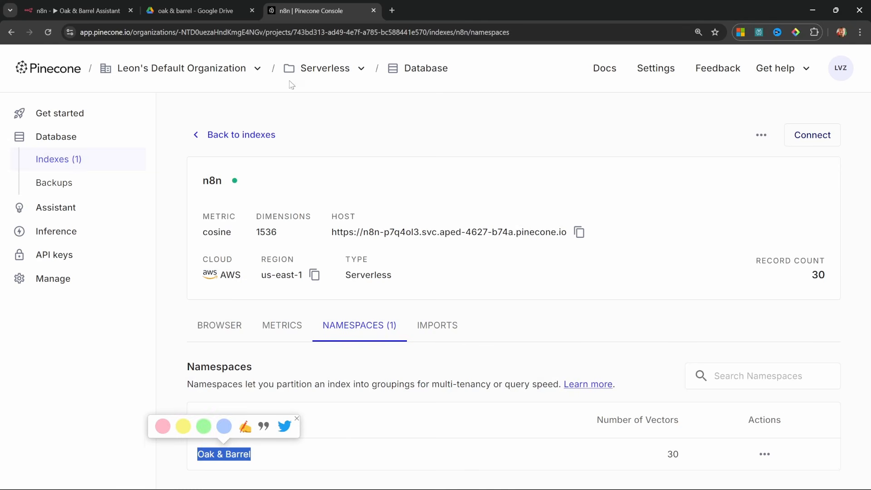
{"action": "left_click", "coordinate": [77, 11]}
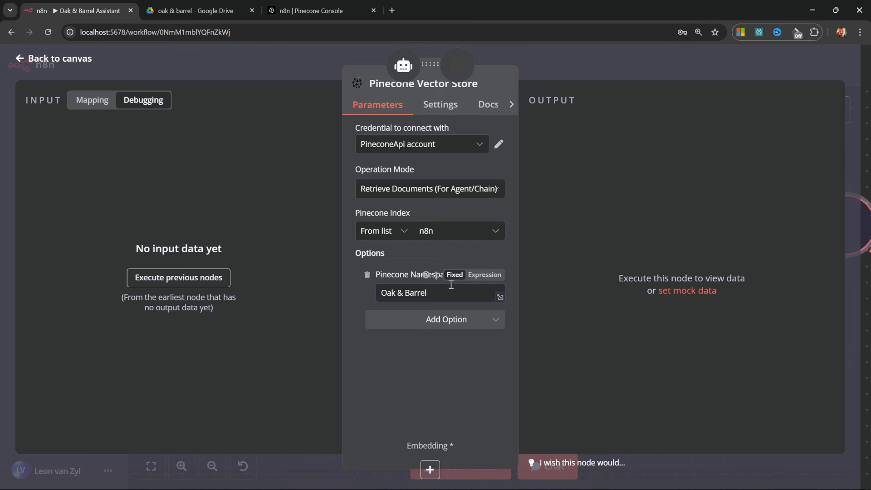
Give the Vector Store Tool an OpenAI Chat Model set to gpt-4o-mini.
{"action": "key", "text": "Escape"}
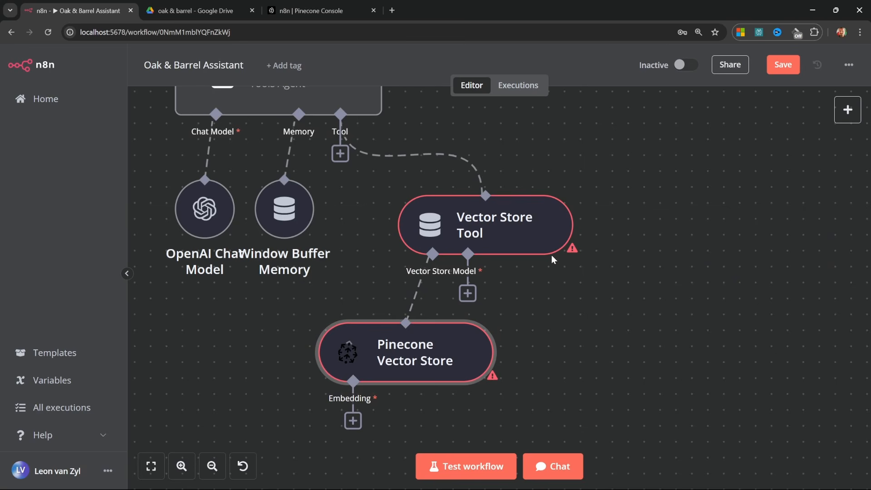
{"action": "left_click", "coordinate": [475, 294]}
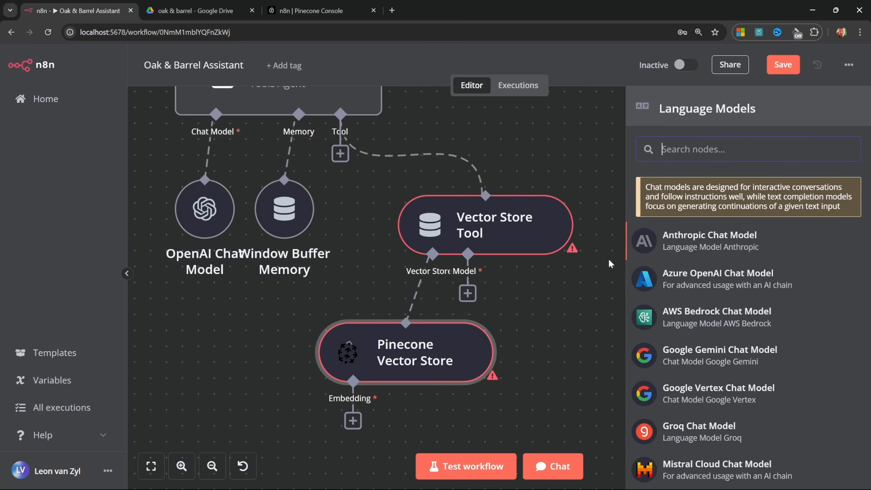
{"action": "scroll", "coordinate": [707, 320], "scroll_direction": "down", "scroll_amount": 5}
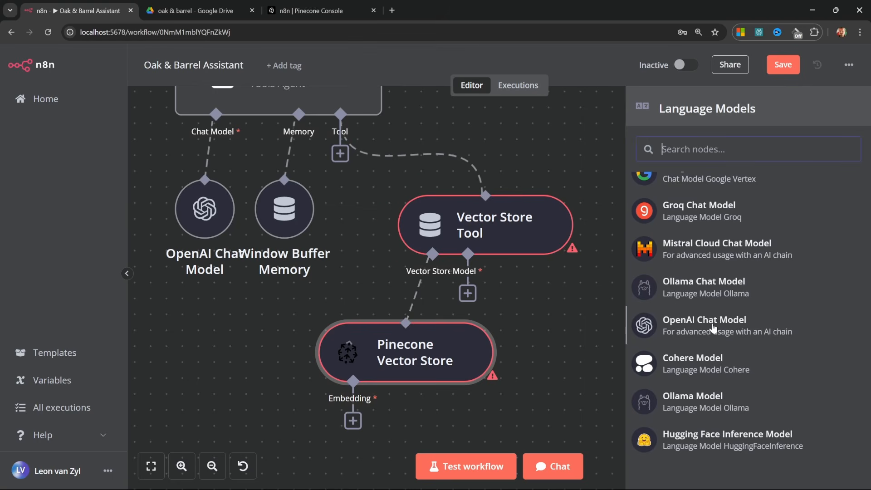
{"action": "left_click", "coordinate": [707, 320]}
{"action": "left_click", "coordinate": [494, 186]}
{"action": "scroll", "coordinate": [462, 292], "scroll_direction": "down", "scroll_amount": 5}
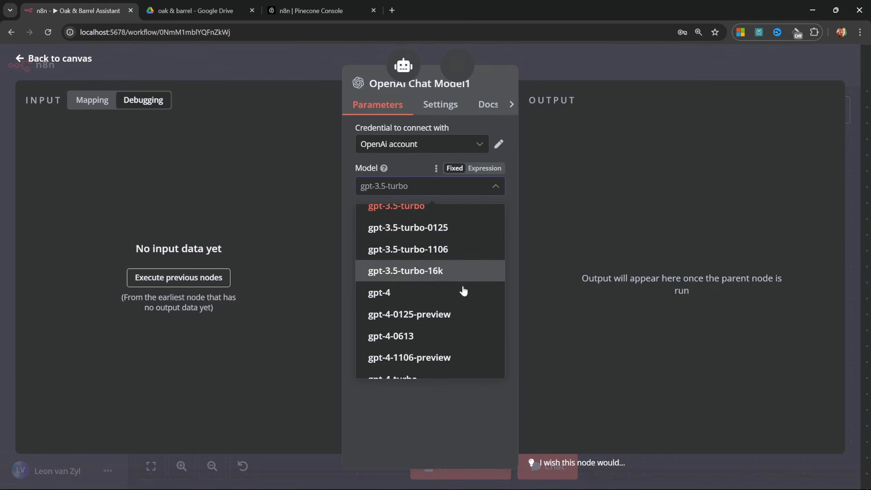
{"action": "left_click", "coordinate": [406, 343]}
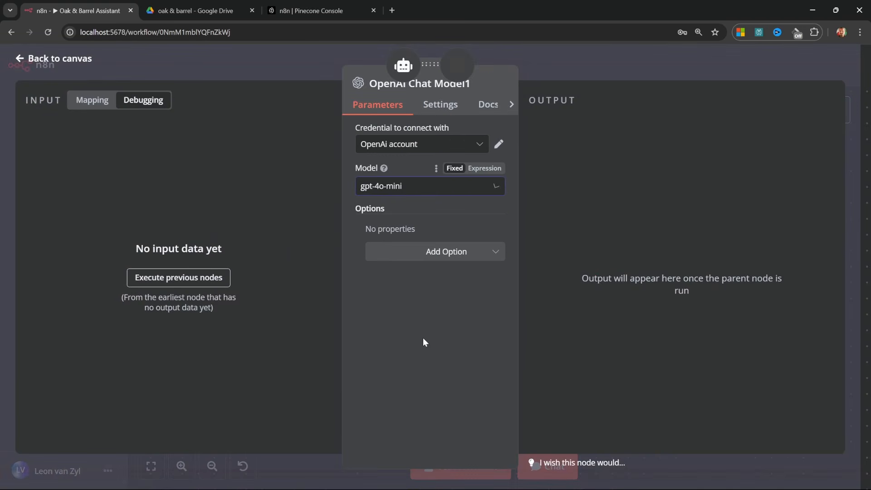
{"action": "left_click", "coordinate": [27, 59]}
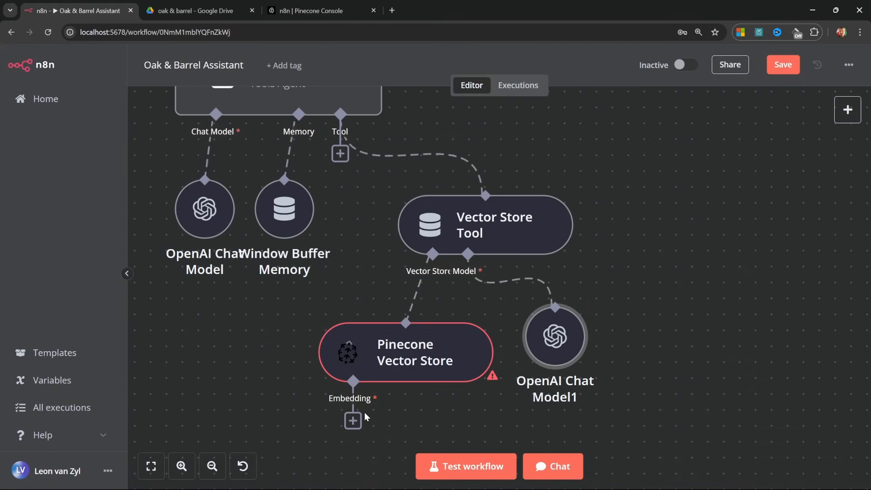
Attach an Embeddings OpenAI node to the Pinecone Vector Store's embedding input.
{"action": "left_click", "coordinate": [353, 420]}
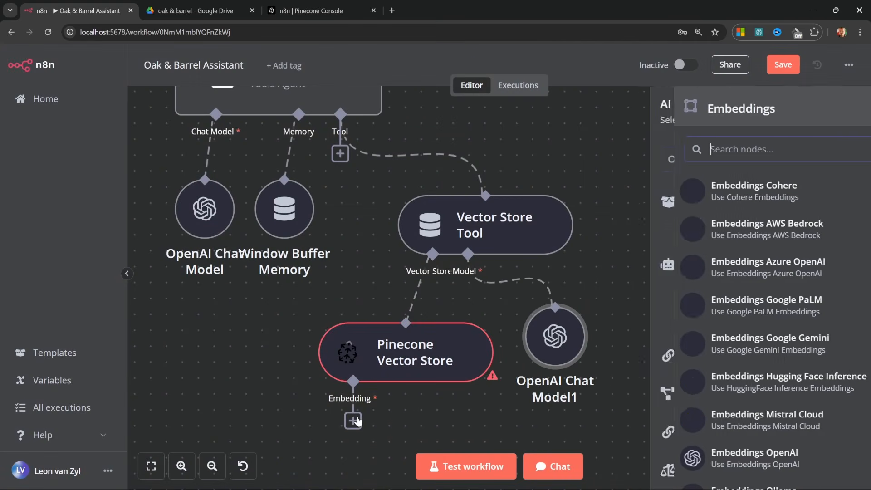
{"action": "scroll", "coordinate": [697, 411], "scroll_direction": "down", "scroll_amount": 2}
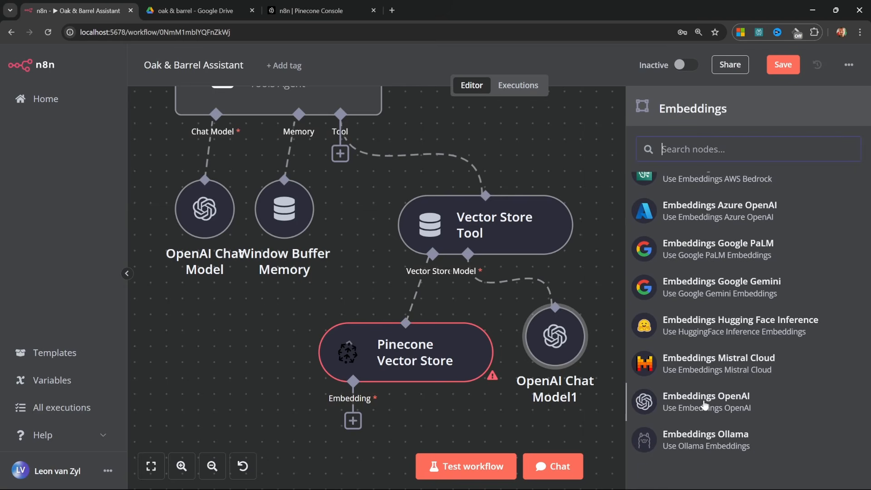
{"action": "left_click", "coordinate": [705, 402]}
{"action": "left_click", "coordinate": [494, 187]}
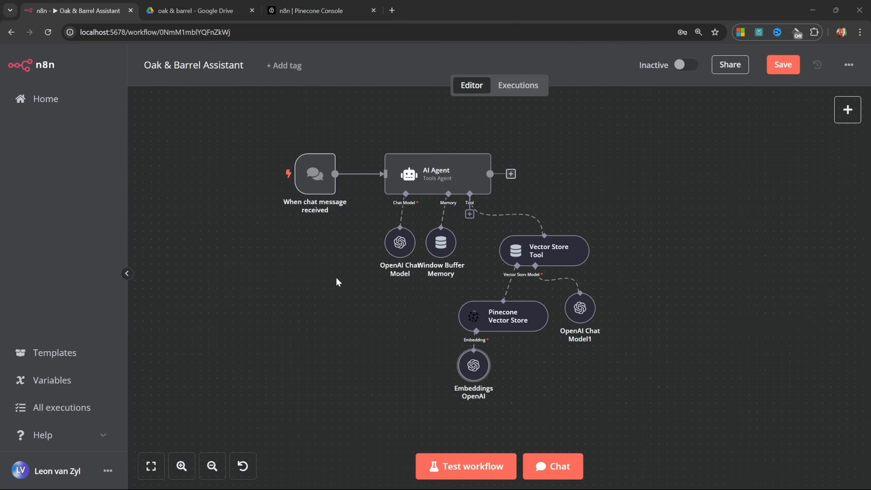
{"action": "scroll", "coordinate": [374, 313], "scroll_direction": "up", "scroll_amount": 2}
{"action": "left_click_drag", "start_coordinate": [336, 223], "coordinate": [372, 239]}
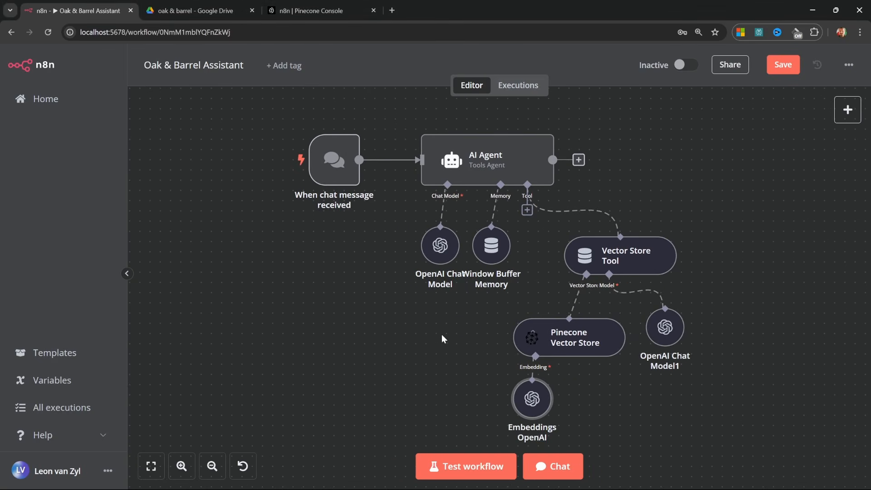
Send 'Hello' in the test chat and receive the assistant's greeting.
{"action": "left_click", "coordinate": [562, 466]}
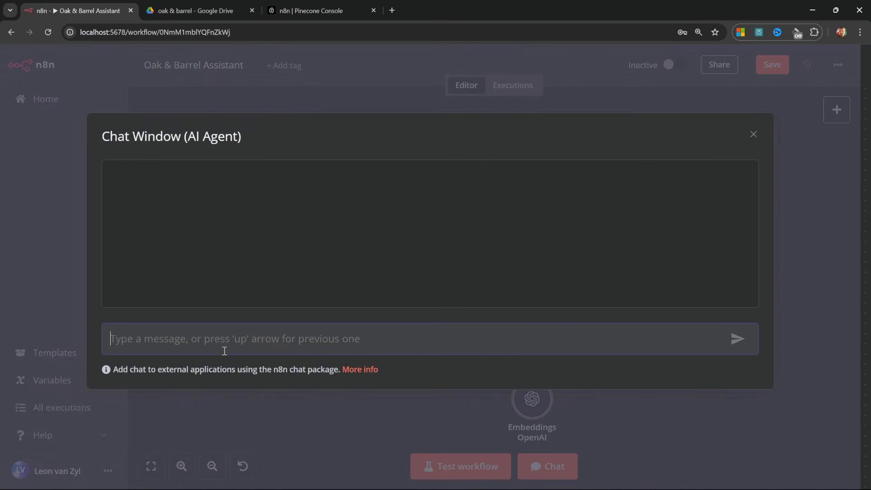
{"action": "type", "text": "Hello"}
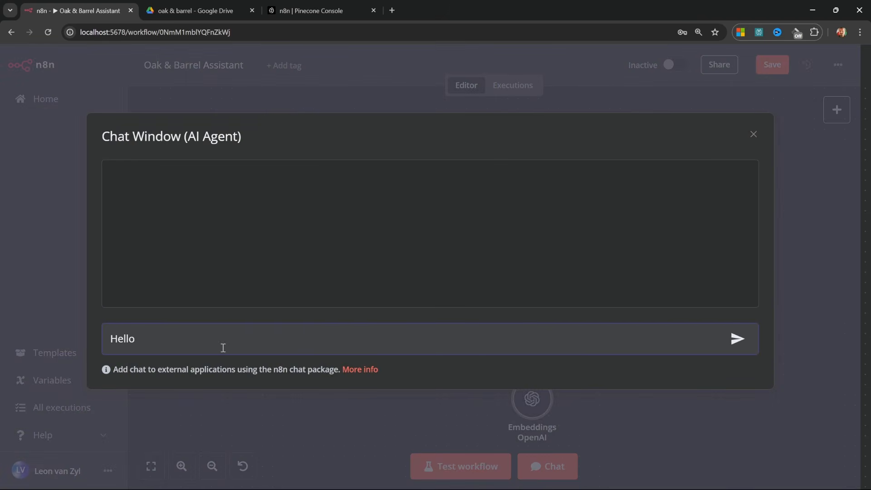
{"action": "key", "text": "Return"}
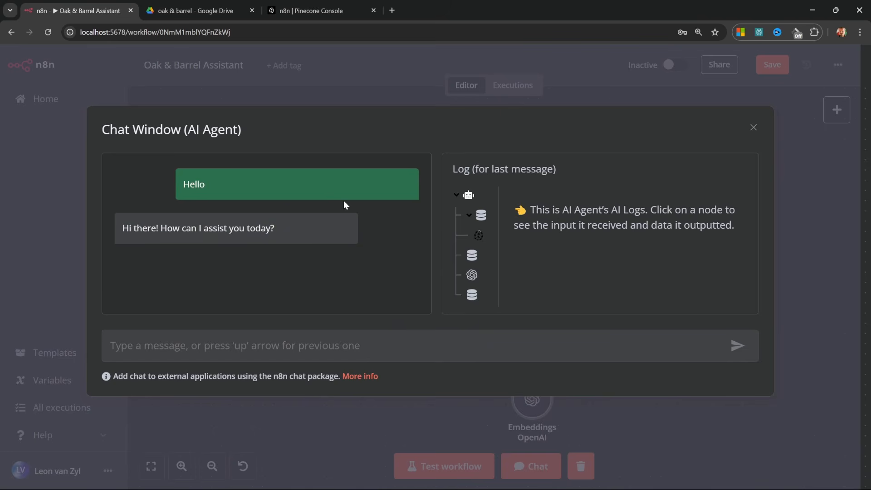
{"action": "mouse_move", "coordinate": [344, 194]}
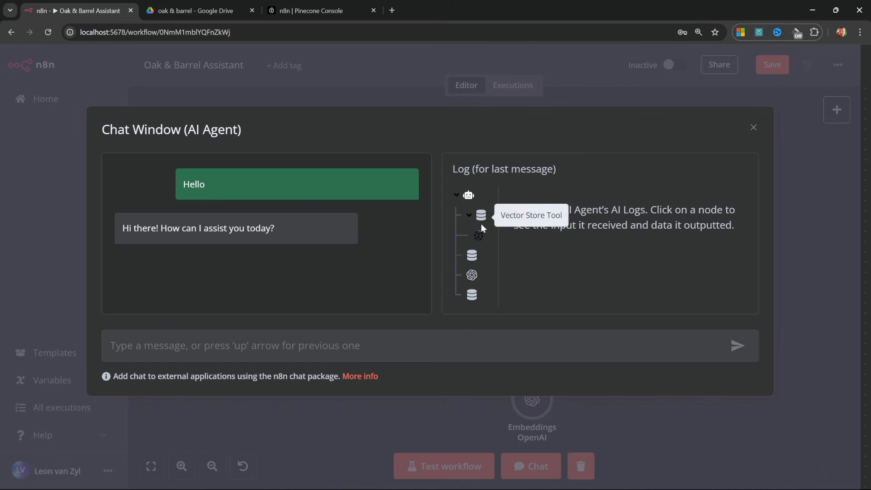
Inspect the Window Buffer Memory and OpenAI Chat Model logs for the greeting, then collapse the log tree.
{"action": "left_click", "coordinate": [472, 257]}
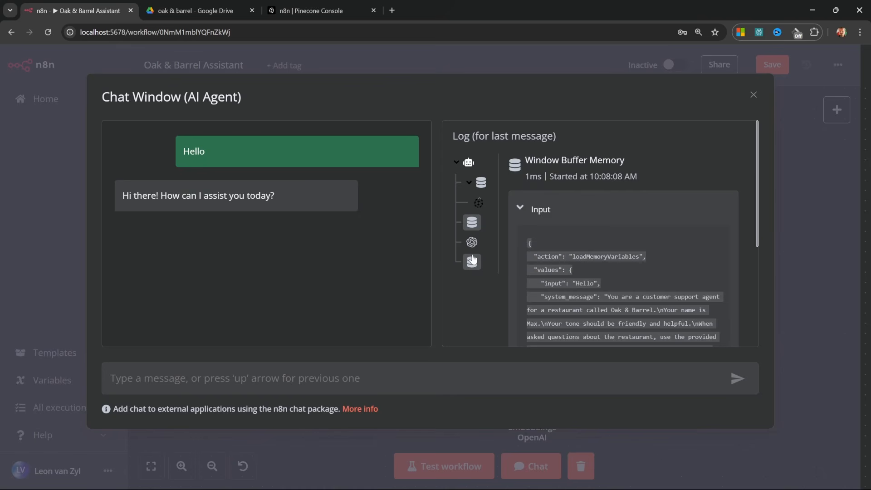
{"action": "left_click", "coordinate": [472, 218]}
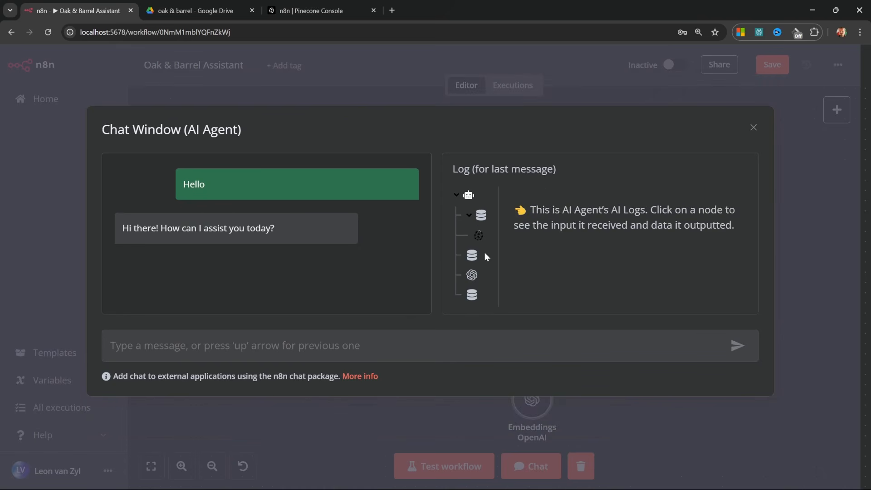
{"action": "left_click", "coordinate": [472, 274]}
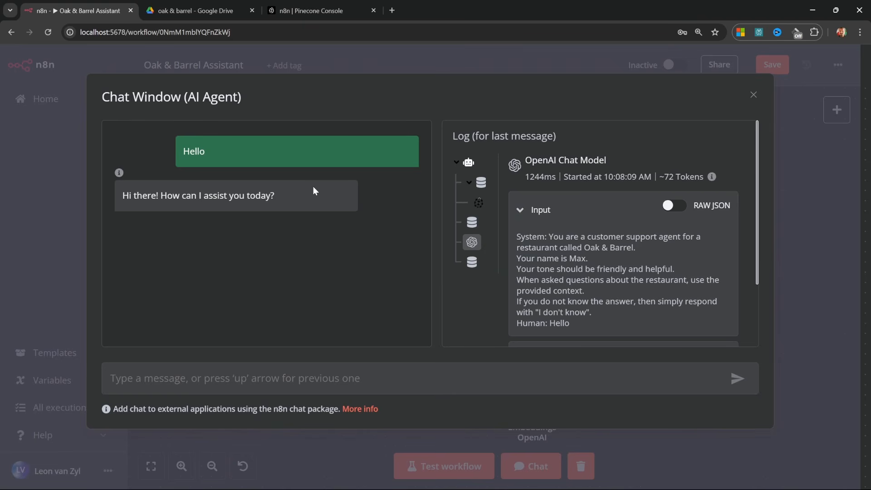
{"action": "left_click_drag", "start_coordinate": [517, 236], "coordinate": [645, 309]}
{"action": "left_click", "coordinate": [646, 307]}
{"action": "scroll", "coordinate": [610, 277], "scroll_direction": "down", "scroll_amount": 10}
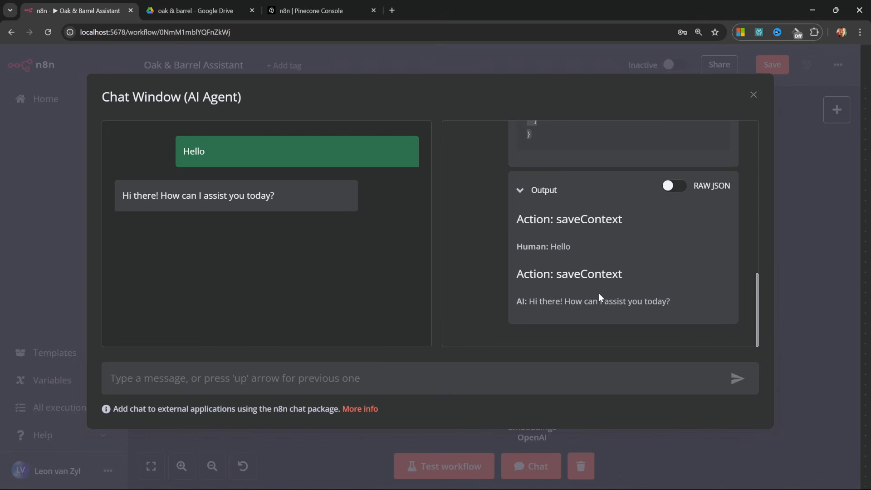
{"action": "scroll", "coordinate": [598, 293], "scroll_direction": "up", "scroll_amount": 10}
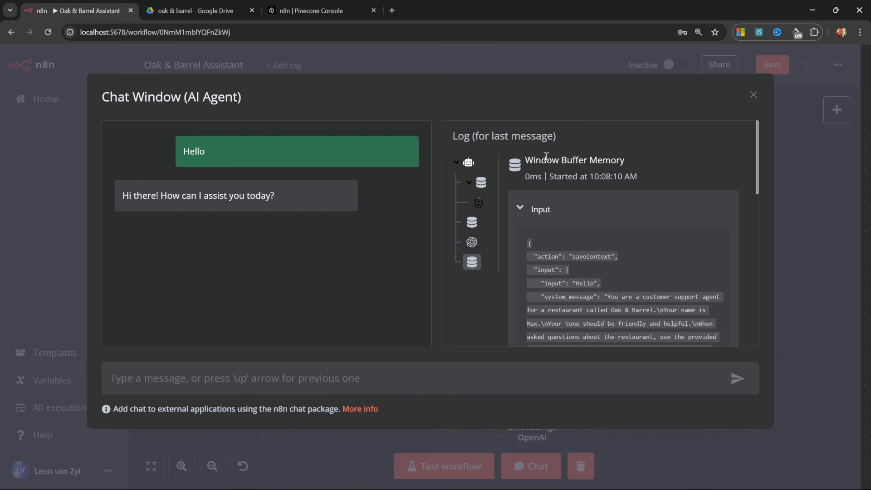
{"action": "left_click", "coordinate": [456, 163]}
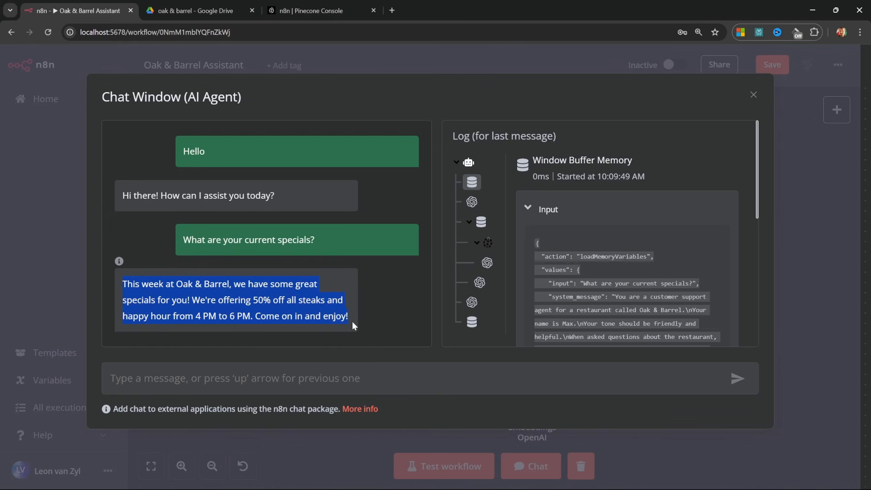
Inspect the Pinecone Vector Store output to confirm it returned the FAQ text about specials.
{"action": "left_click", "coordinate": [273, 319]}
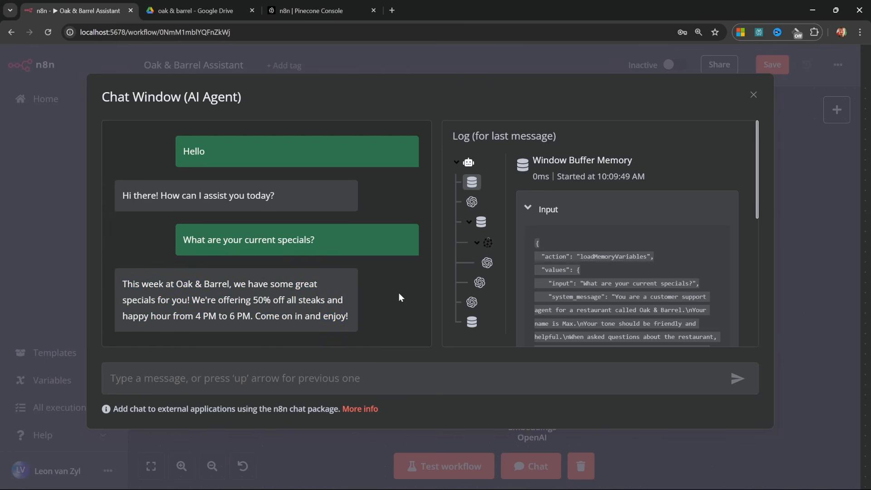
{"action": "left_click", "coordinate": [490, 243]}
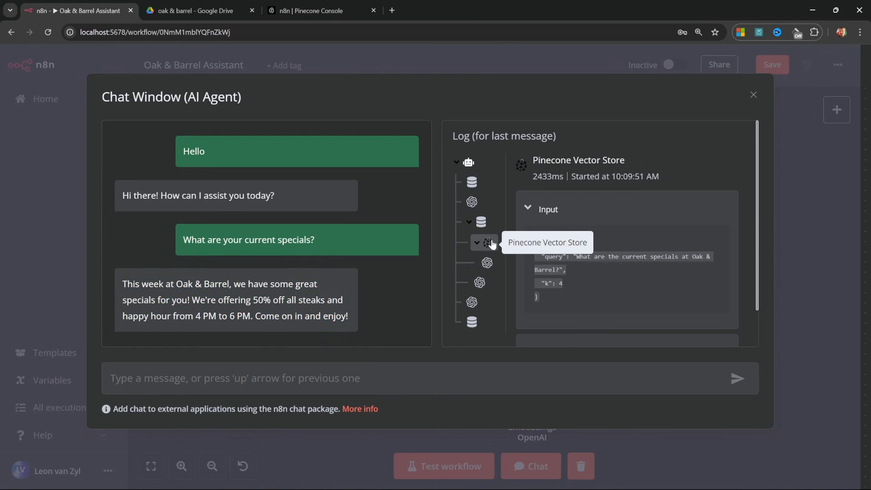
{"action": "scroll", "coordinate": [626, 272], "scroll_direction": "down", "scroll_amount": 1}
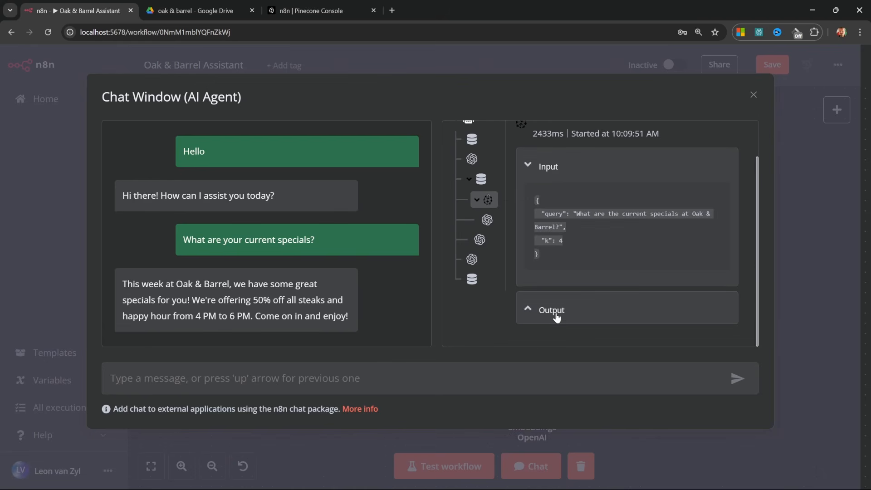
{"action": "scroll", "coordinate": [587, 304], "scroll_direction": "down", "scroll_amount": 3}
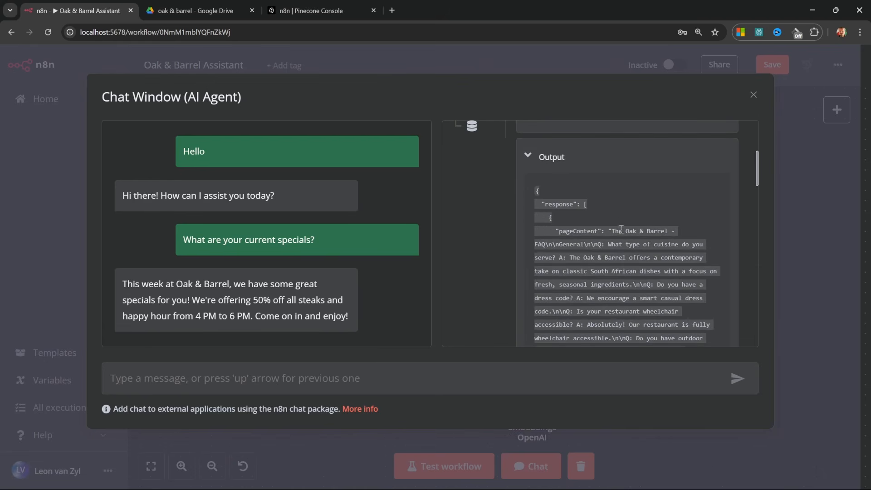
{"action": "scroll", "coordinate": [629, 225], "scroll_direction": "down", "scroll_amount": 1}
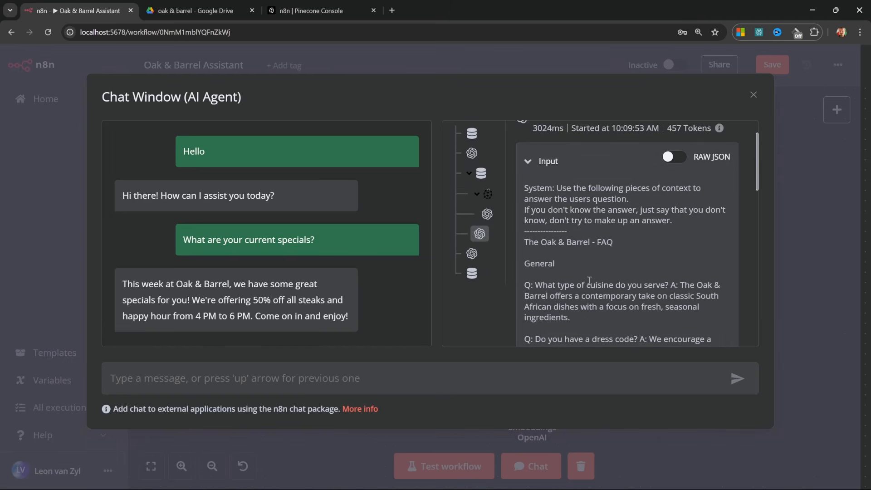
{"action": "scroll", "coordinate": [527, 194], "scroll_direction": "down", "scroll_amount": 1}
{"action": "left_click_drag", "start_coordinate": [525, 194], "coordinate": [635, 330]}
{"action": "scroll", "coordinate": [633, 327], "scroll_direction": "down", "scroll_amount": 3}
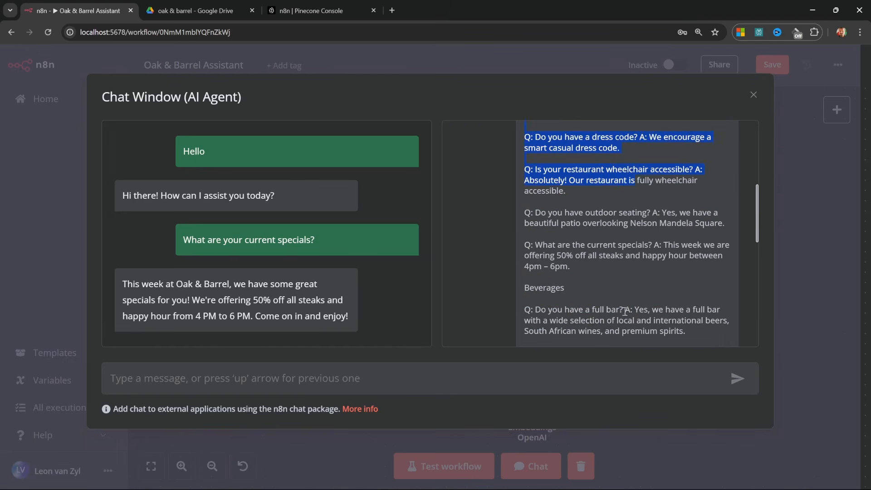
Review the model's answer about the specials, then close the test chat window.
{"action": "left_click", "coordinate": [621, 245]}
{"action": "scroll", "coordinate": [721, 300], "scroll_direction": "down", "scroll_amount": 8}
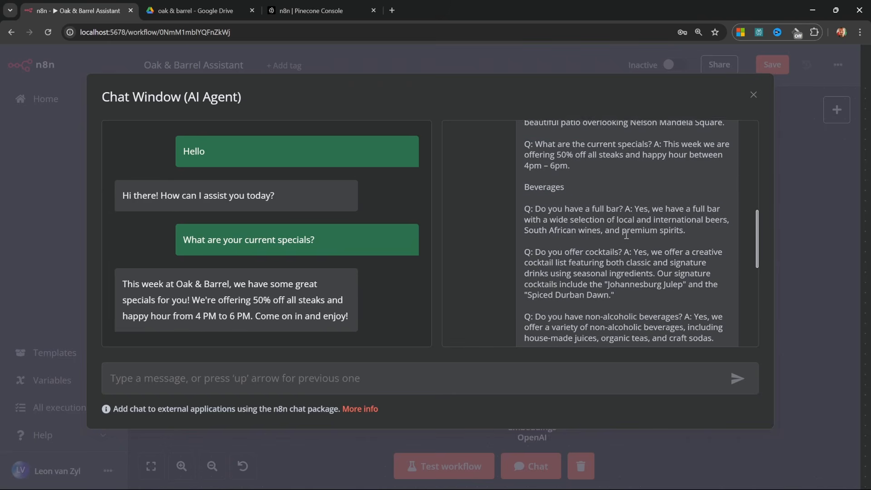
{"action": "left_click_drag", "start_coordinate": [715, 305], "coordinate": [510, 291]}
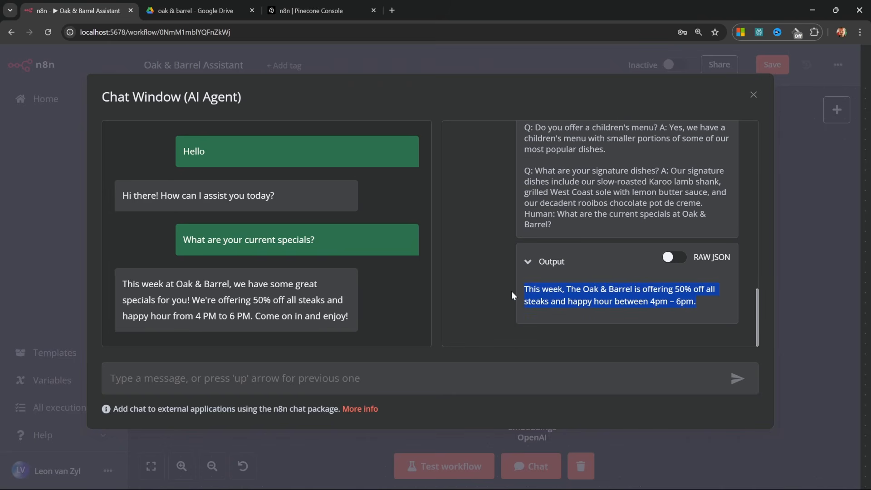
{"action": "left_click", "coordinate": [602, 304]}
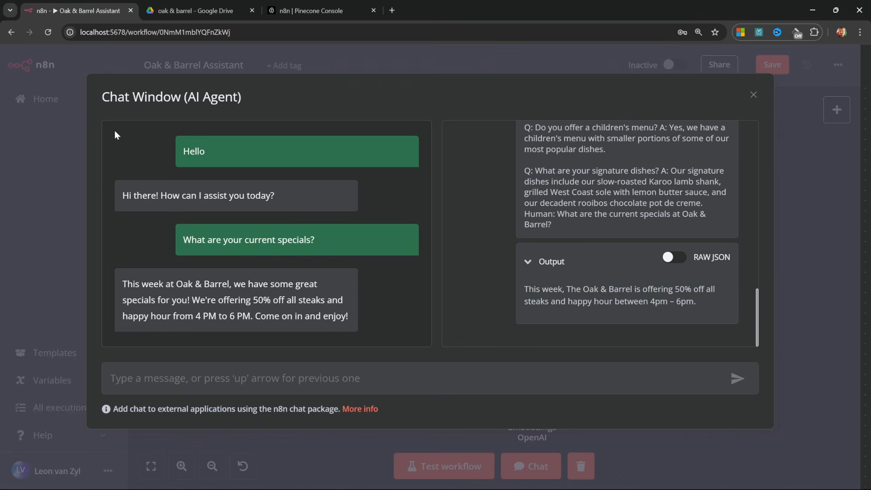
{"action": "key", "text": "Escape"}
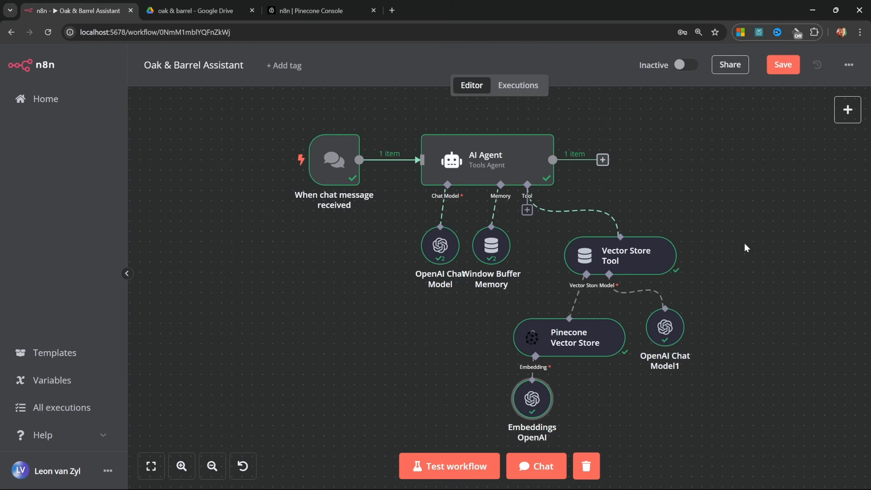
{"action": "mouse_move", "coordinate": [654, 278]}
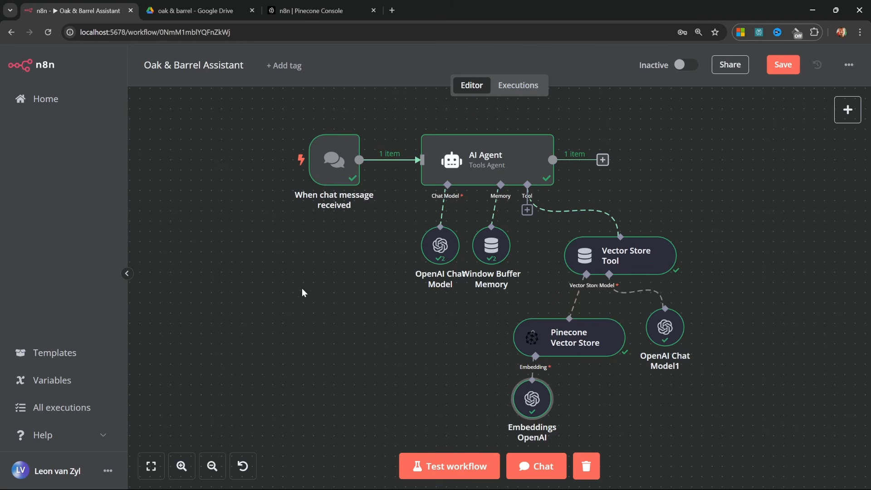
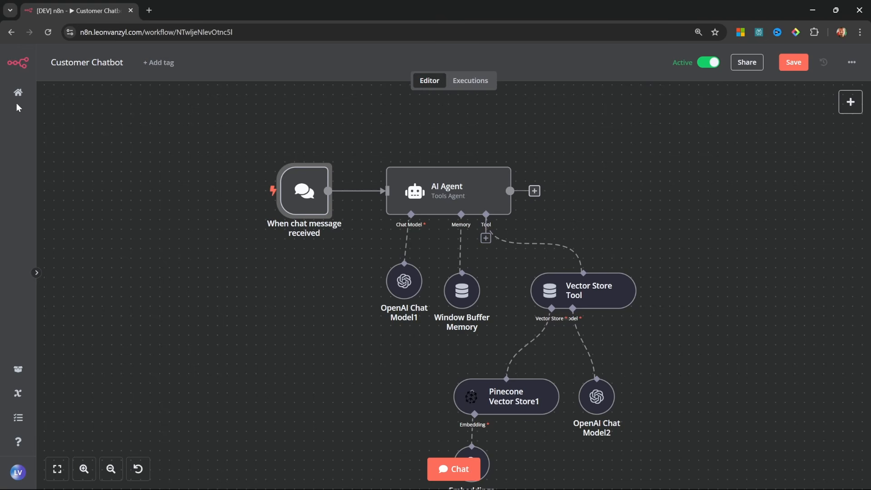
Make the chat trigger publicly available, copy its Chat URL, and save the workflow.
{"action": "double_click", "coordinate": [294, 205]}
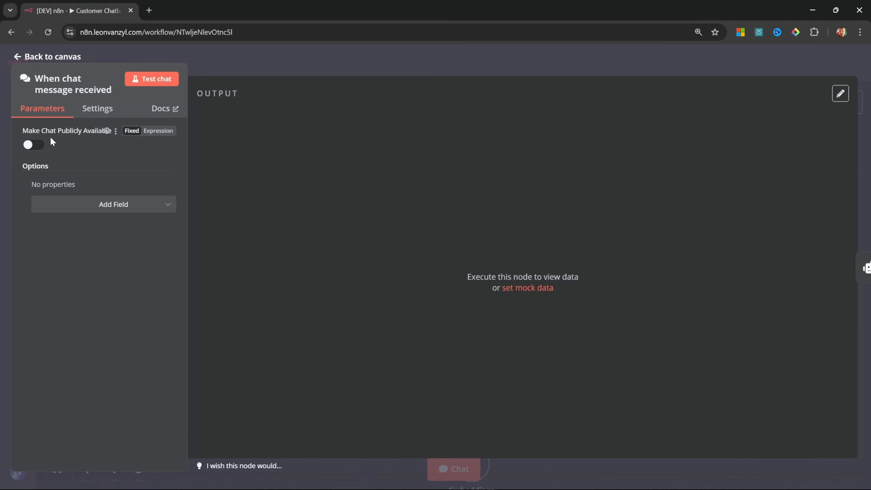
{"action": "left_click", "coordinate": [31, 146]}
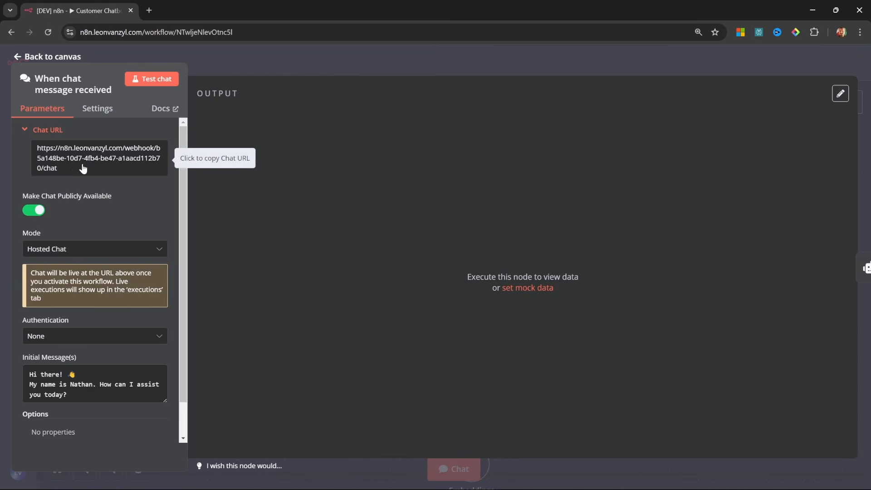
{"action": "left_click", "coordinate": [67, 168]}
{"action": "left_click", "coordinate": [67, 168]}
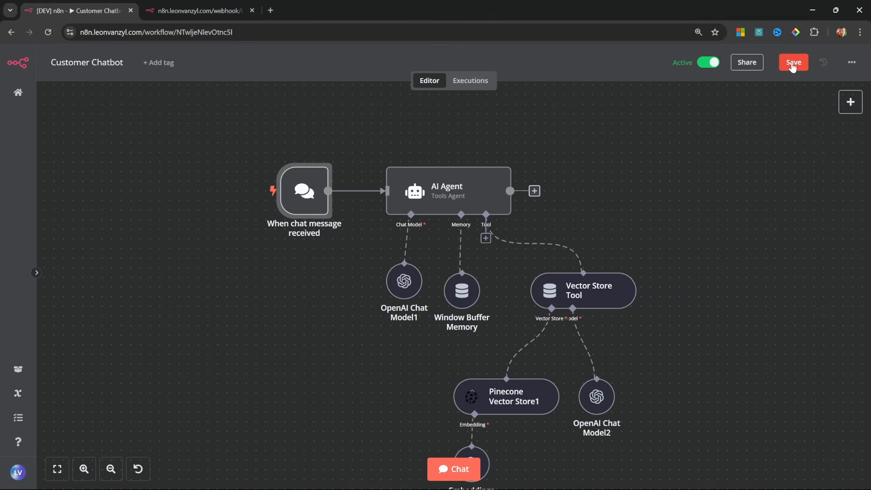
{"action": "left_click", "coordinate": [793, 65]}
On the hosted chat page, send the test message 'Hi there'.
{"action": "left_click", "coordinate": [195, 10]}
{"action": "left_click", "coordinate": [49, 33]}
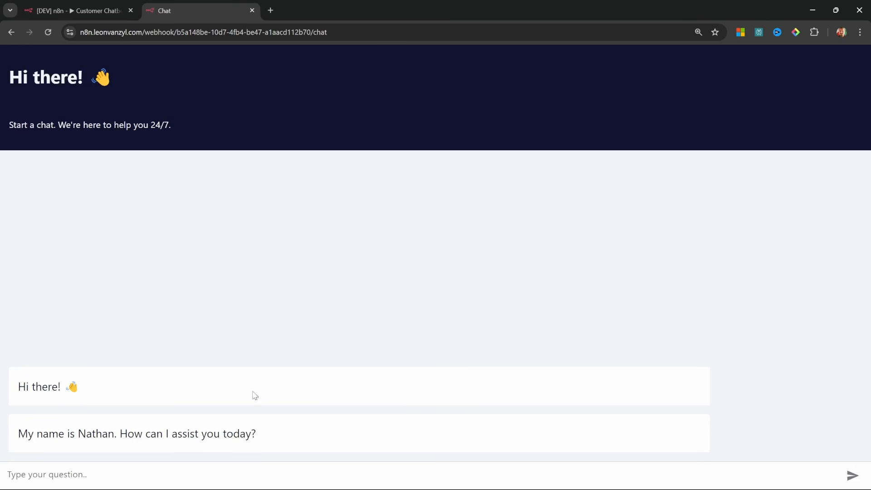
{"action": "type", "text": "Hi there"}
{"action": "key", "text": "Return"}
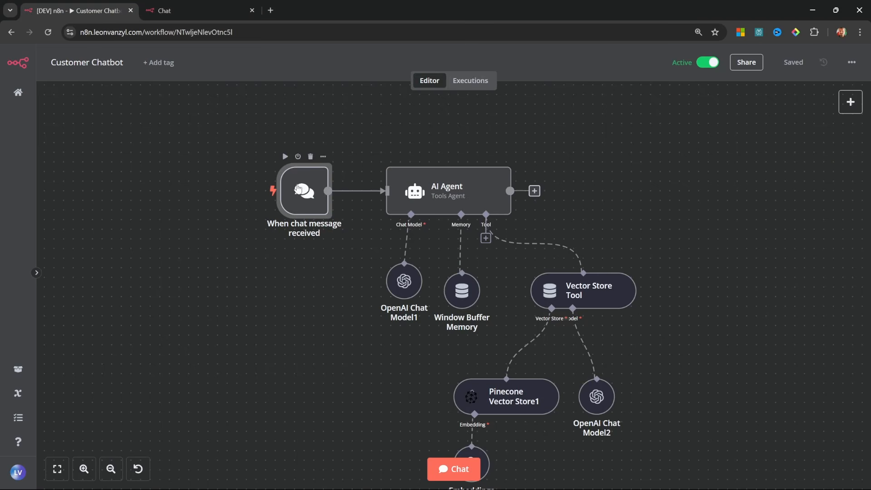
Review the chat trigger's Authentication options, trying Basic Auth and its credential picker.
{"action": "double_click", "coordinate": [294, 187]}
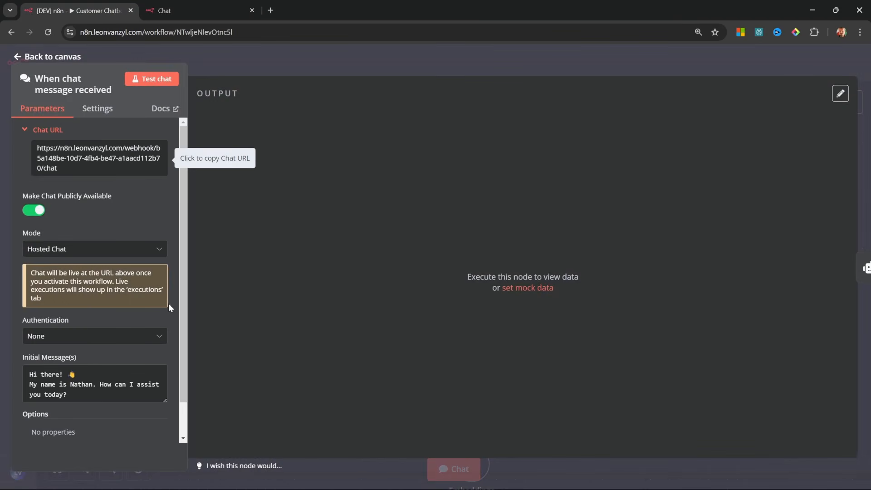
{"action": "left_click", "coordinate": [119, 340]}
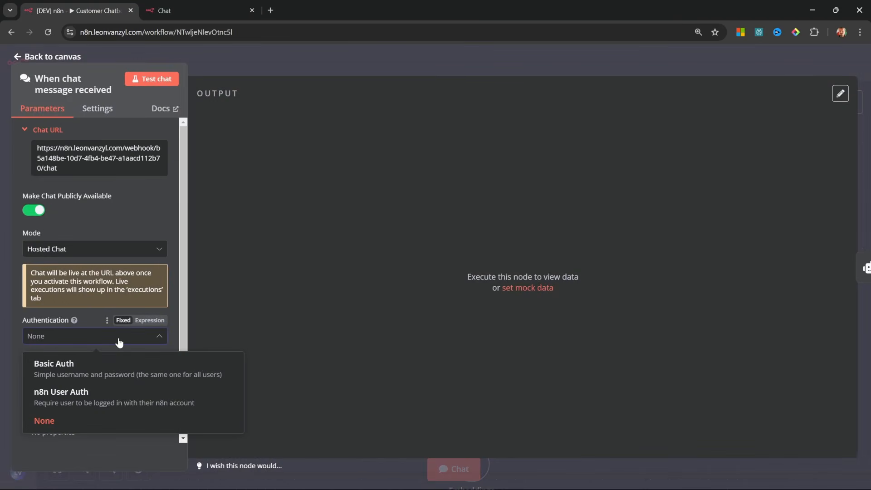
{"action": "left_click", "coordinate": [74, 366]}
{"action": "left_click", "coordinate": [61, 370]}
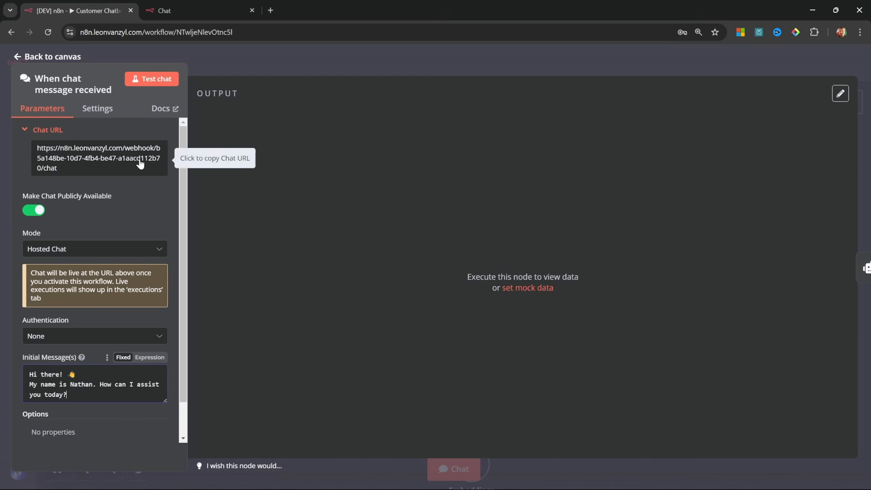
Set the chat trigger Mode to Embedded Chat and save the workflow.
{"action": "mouse_move", "coordinate": [96, 195]}
{"action": "left_click", "coordinate": [72, 248]}
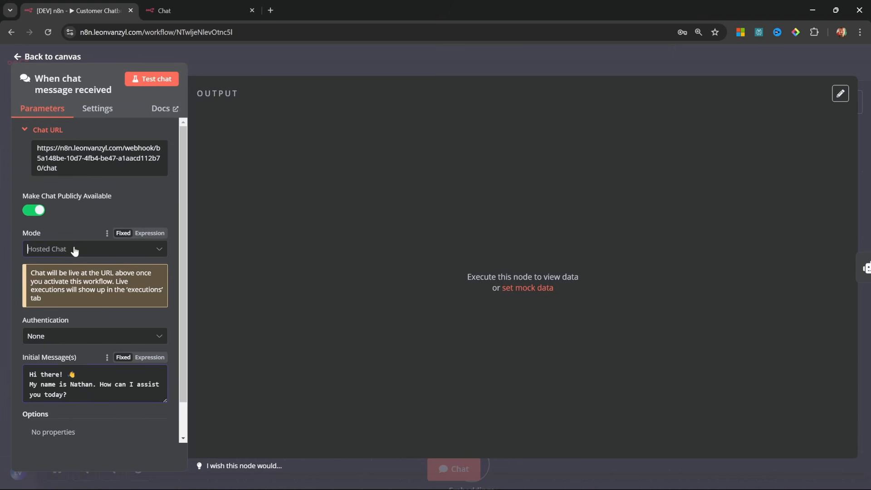
{"action": "left_click", "coordinate": [71, 319]}
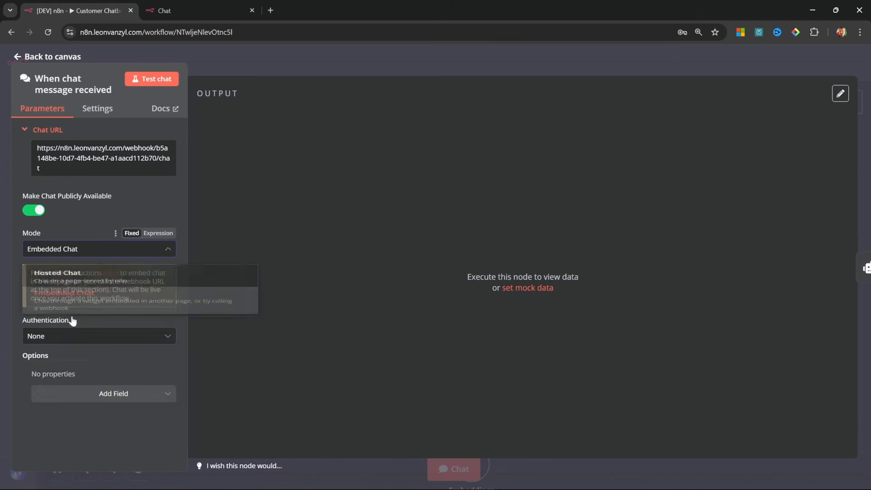
{"action": "left_click", "coordinate": [38, 57]}
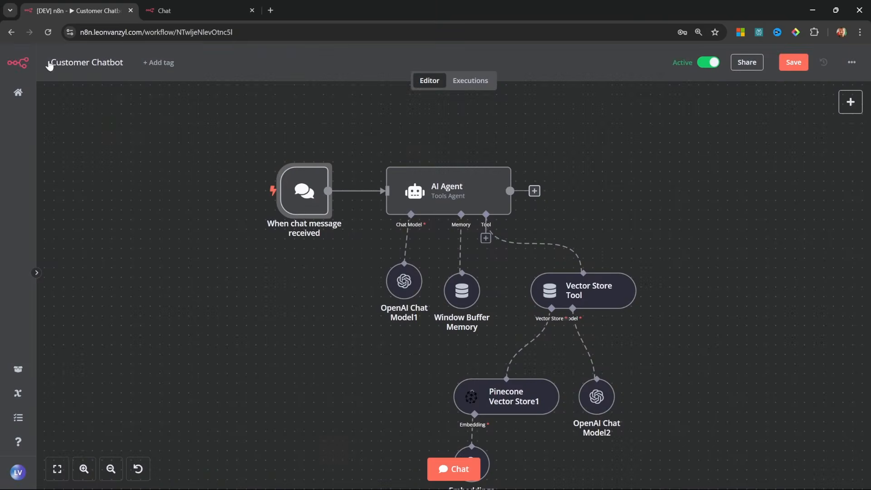
{"action": "left_click", "coordinate": [798, 63]}
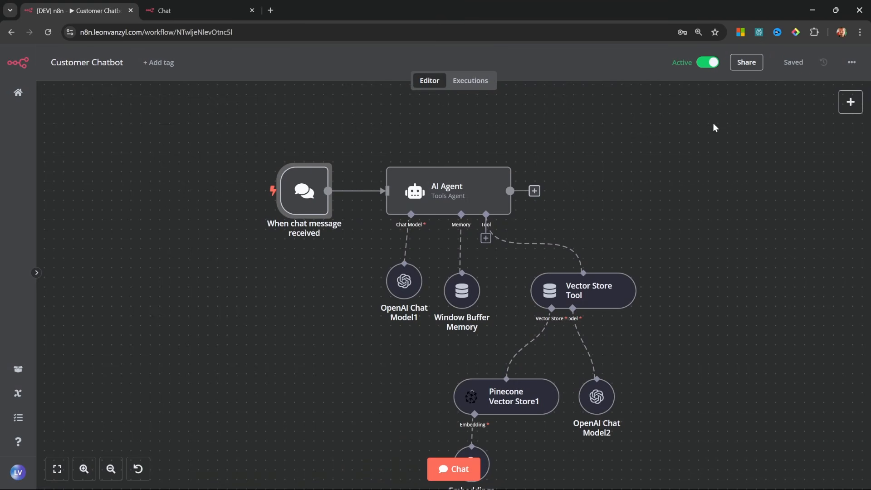
From the Chat panel's More info, show the CDN Embed code for the website.
{"action": "left_click", "coordinate": [456, 469]}
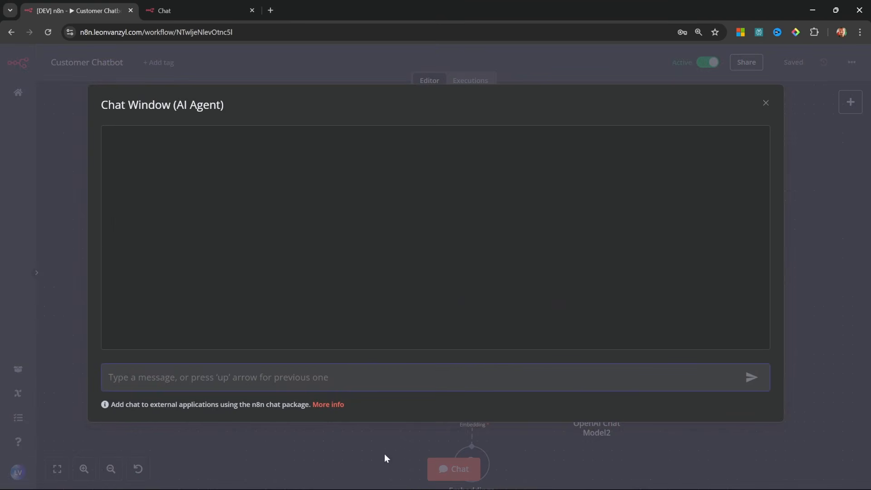
{"action": "left_click", "coordinate": [328, 404]}
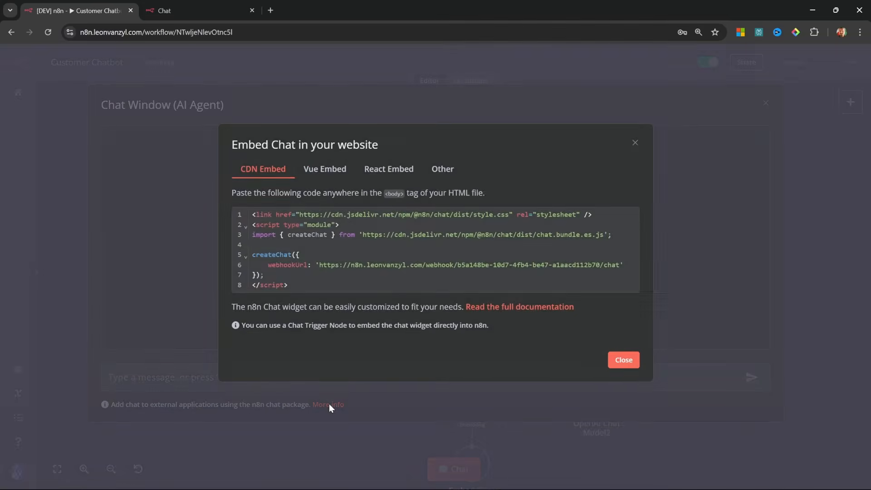
{"action": "left_click", "coordinate": [328, 289]}
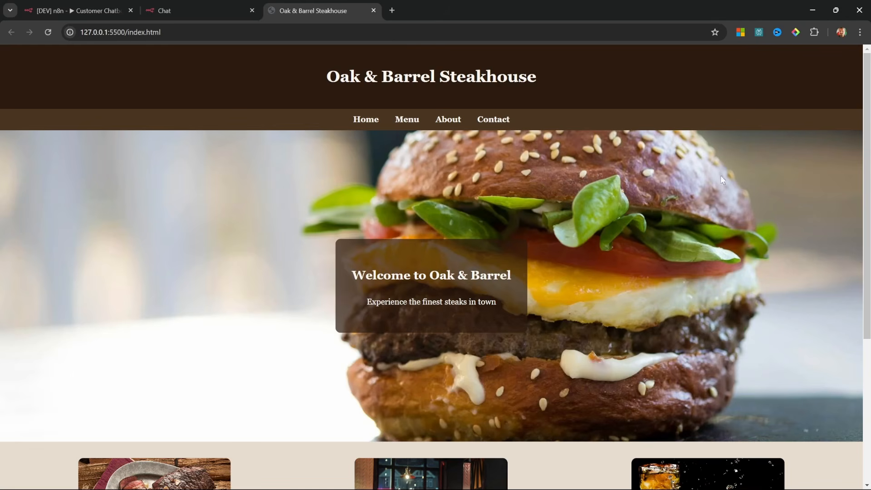
Scroll the steakhouse page, then select all of n8n's CDN embed code, noting the paste-inside-body instruction.
{"action": "left_click_drag", "start_coordinate": [866, 100], "coordinate": [830, 280]}
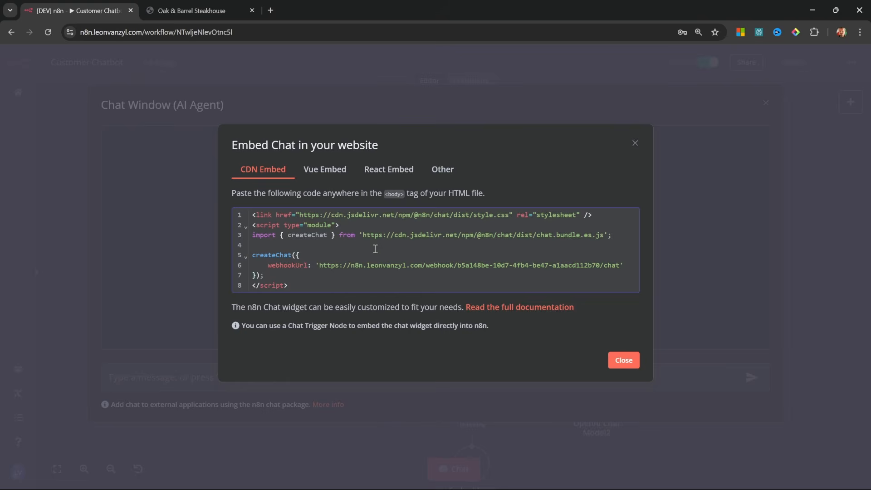
{"action": "key", "text": "ctrl+a"}
{"action": "key", "text": "ctrl+c"}
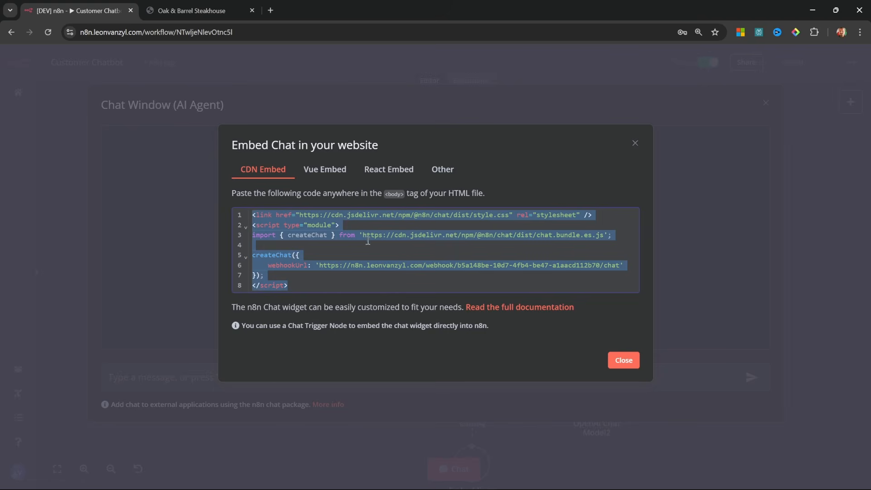
{"action": "left_click_drag", "start_coordinate": [351, 194], "coordinate": [484, 196]}
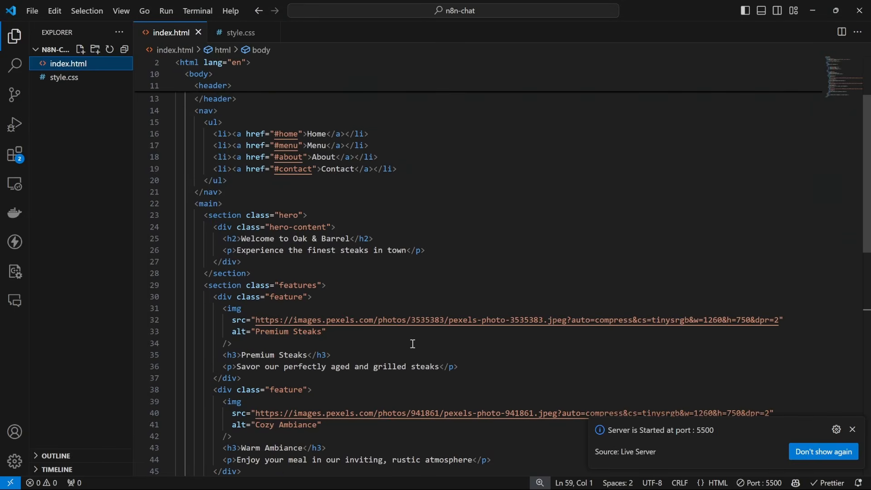
Paste the n8n chat embed code on a new line after </footer> in index.html and save.
{"action": "scroll", "coordinate": [413, 343], "scroll_direction": "down", "scroll_amount": 9}
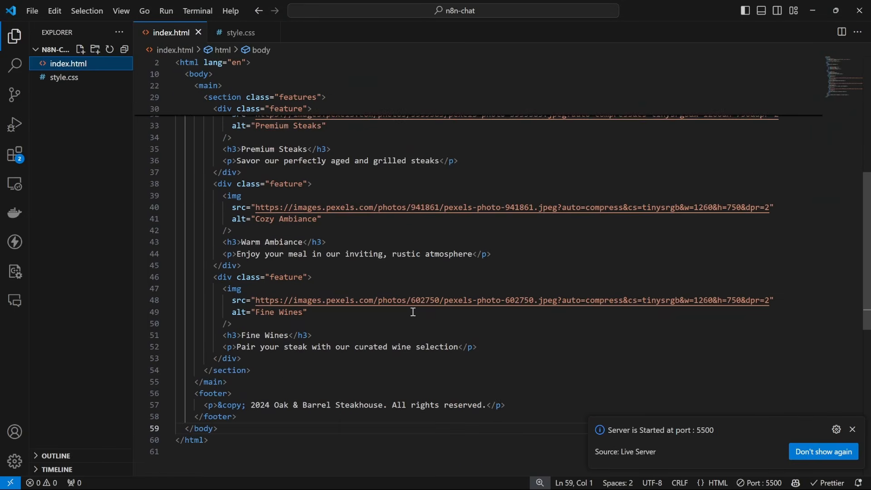
{"action": "left_click", "coordinate": [254, 315]}
{"action": "key", "text": "Return"}
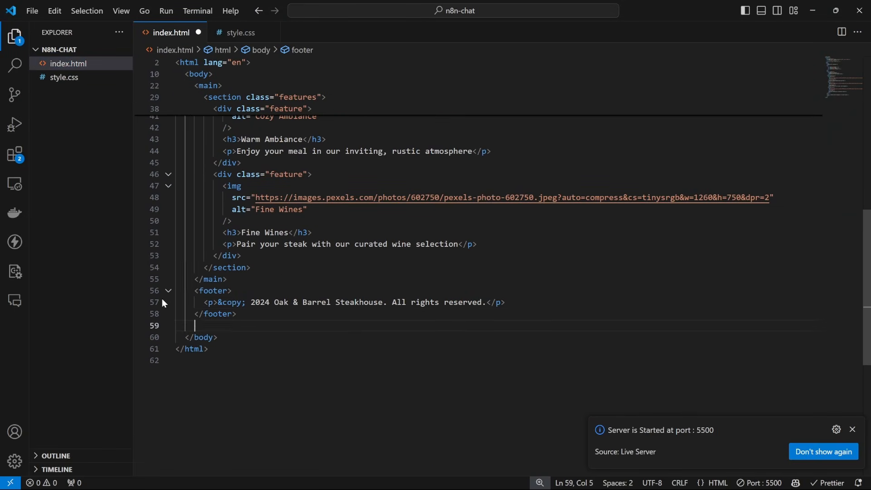
{"action": "key", "text": "Return"}
{"action": "key", "text": "ctrl+v"}
{"action": "key", "text": "ctrl+s"}
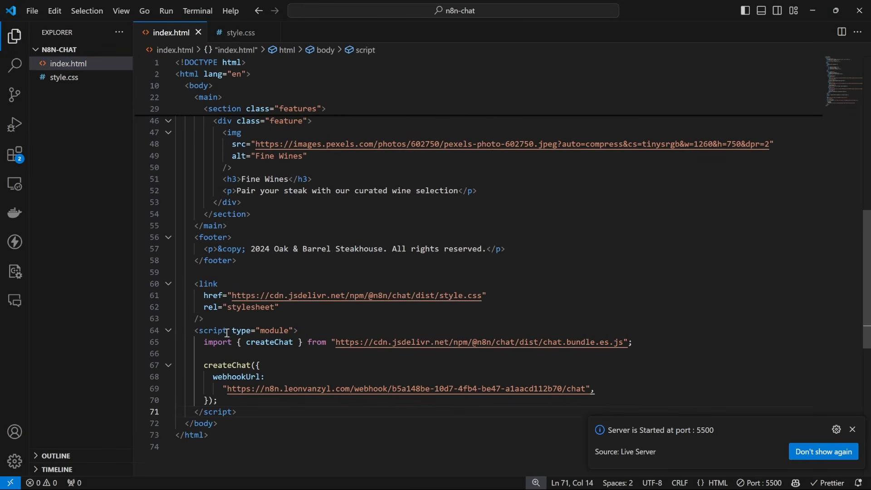
{"action": "left_click_drag", "start_coordinate": [229, 424], "coordinate": [156, 421]}
{"action": "left_click", "coordinate": [249, 427]}
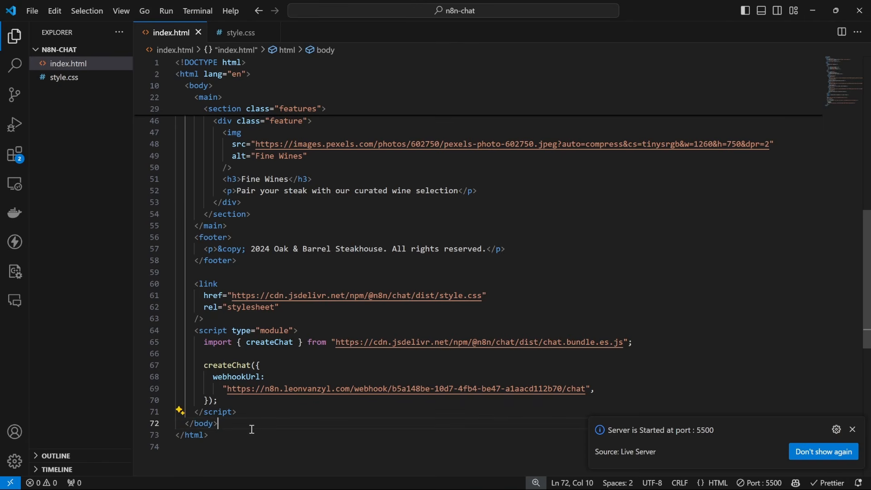
{"action": "key", "text": "alt+Tab"}
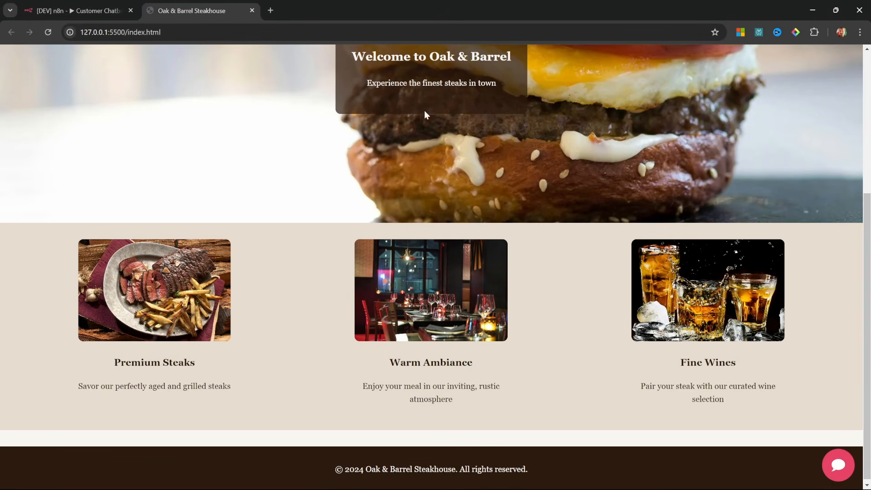
Open the site's chat widget and send the message 'Hello'.
{"action": "left_click", "coordinate": [837, 464]}
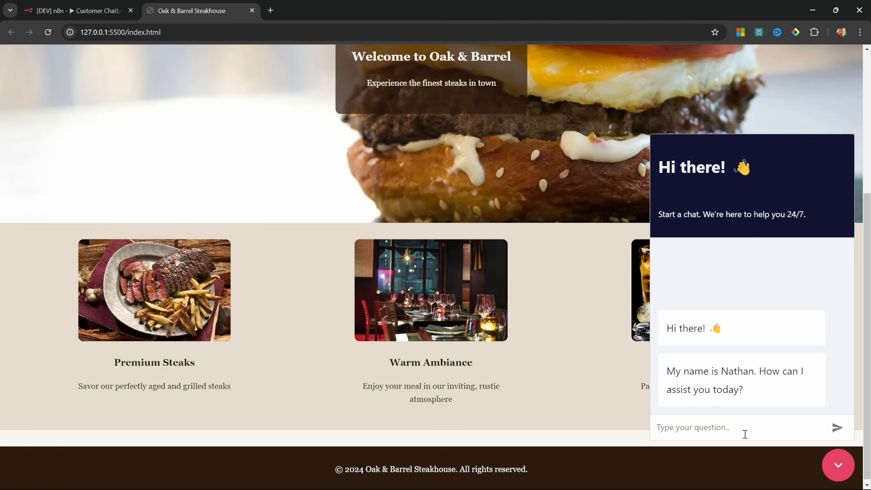
{"action": "left_click", "coordinate": [660, 417]}
{"action": "type", "text": "Hello"}
{"action": "key", "text": "Return"}
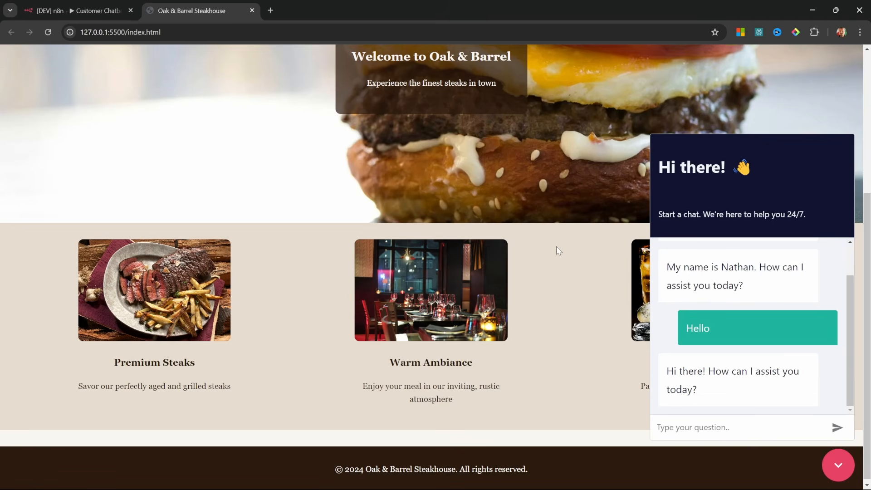
Close and reopen the widget to review its default 'Hi there!' heading, subtitle and welcome message.
{"action": "left_click", "coordinate": [837, 470]}
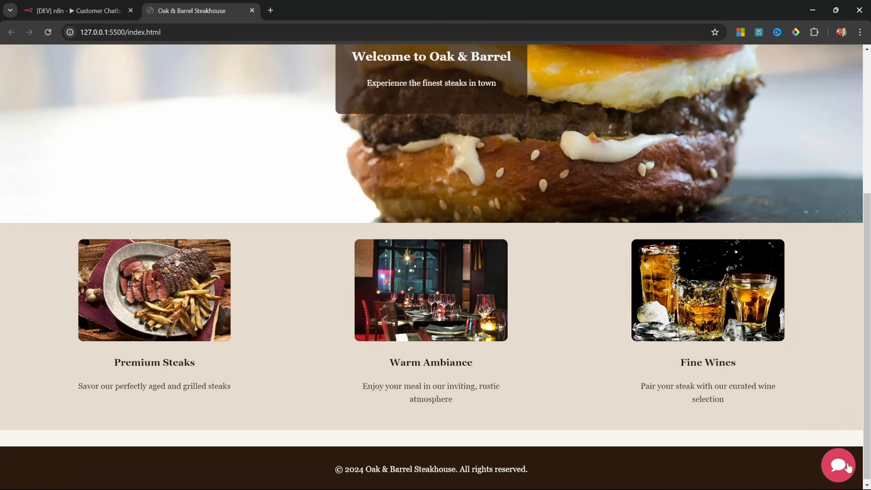
{"action": "left_click", "coordinate": [846, 468]}
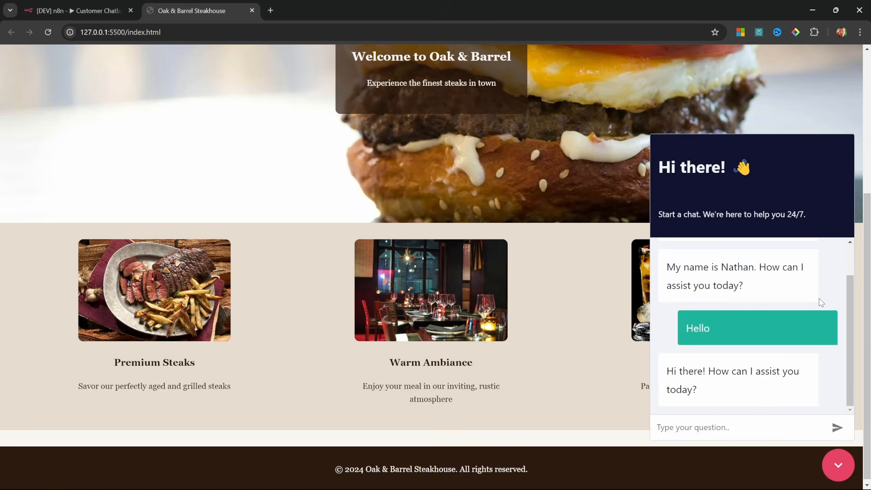
{"action": "left_click_drag", "start_coordinate": [714, 164], "coordinate": [784, 164]}
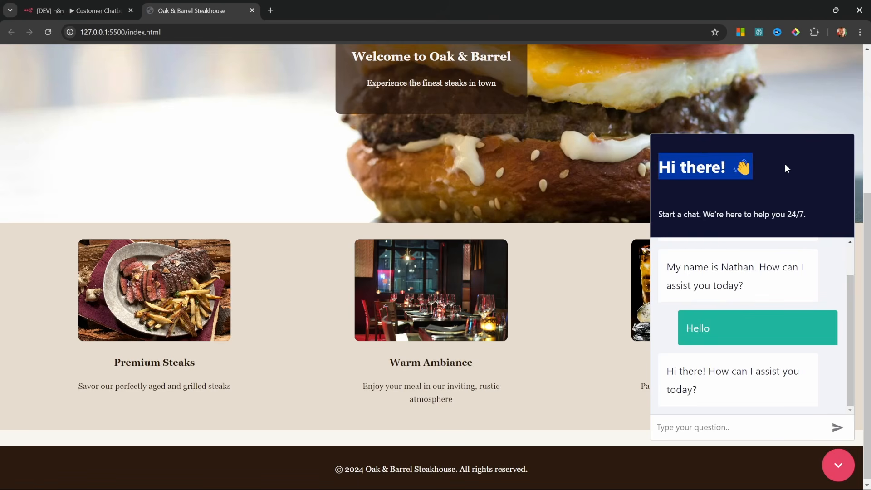
{"action": "left_click_drag", "start_coordinate": [807, 223], "coordinate": [672, 222]}
{"action": "left_click_drag", "start_coordinate": [778, 288], "coordinate": [666, 265]}
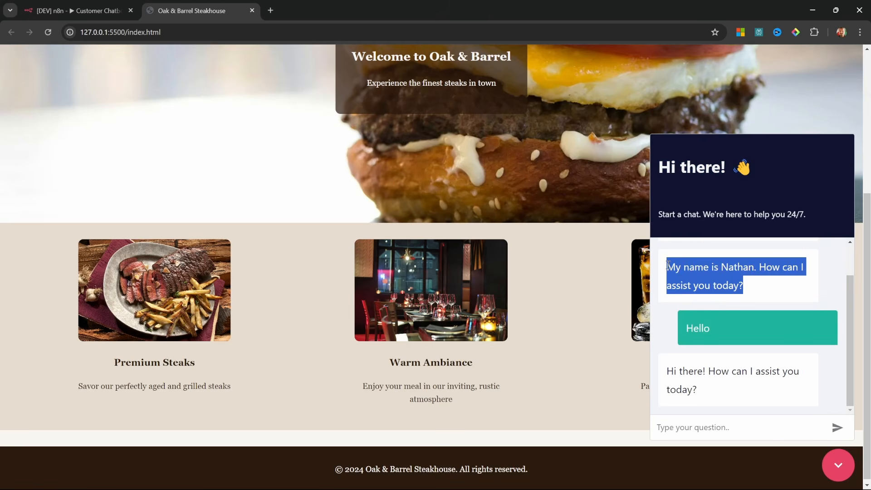
{"action": "left_click", "coordinate": [741, 279]}
{"action": "scroll", "coordinate": [761, 264], "scroll_direction": "up", "scroll_amount": 1}
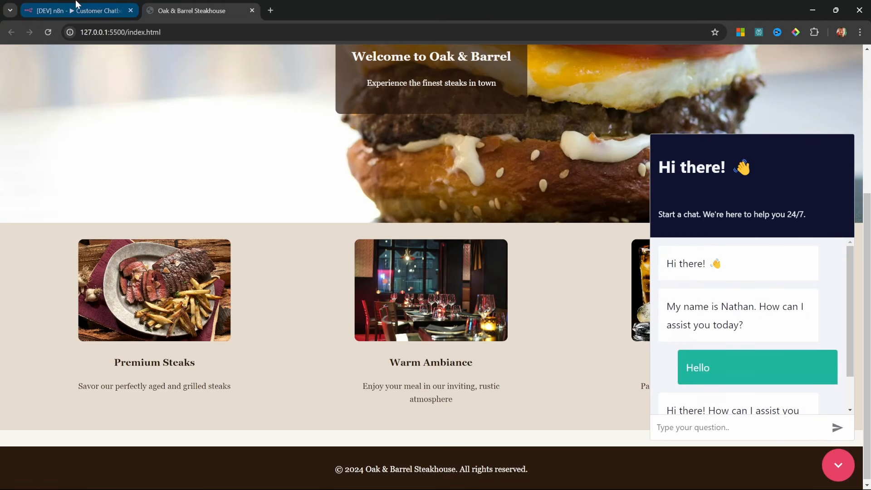
{"action": "left_click", "coordinate": [72, 9]}
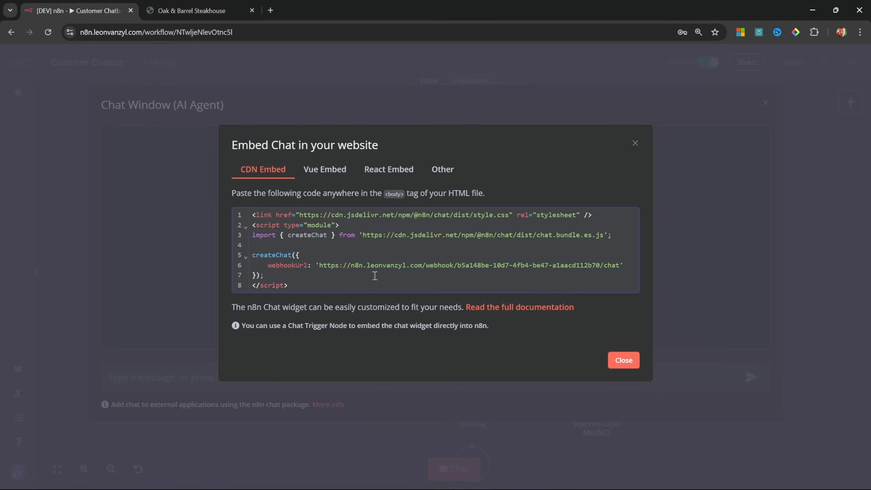
{"action": "left_click", "coordinate": [501, 308]}
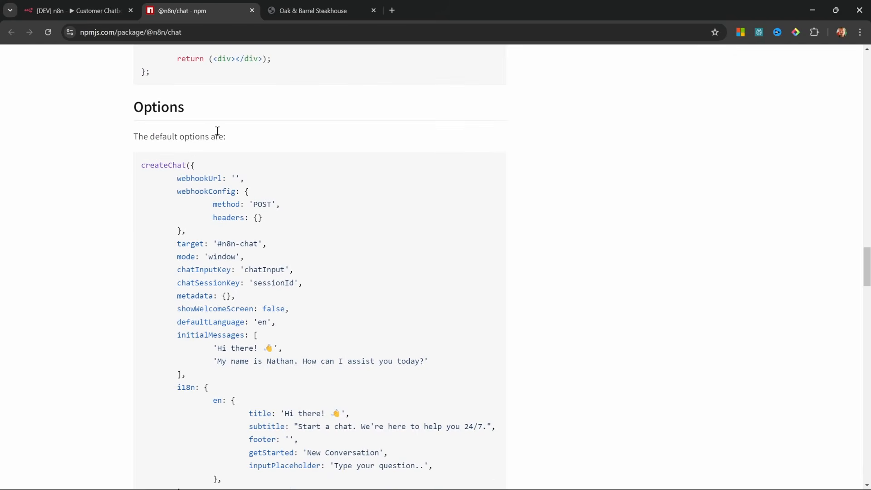
{"action": "left_click_drag", "start_coordinate": [138, 107], "coordinate": [196, 114]}
{"action": "left_click", "coordinate": [199, 113]}
{"action": "scroll", "coordinate": [227, 130], "scroll_direction": "down", "scroll_amount": 1}
{"action": "left_click_drag", "start_coordinate": [174, 188], "coordinate": [105, 165]}
{"action": "left_click", "coordinate": [269, 201]}
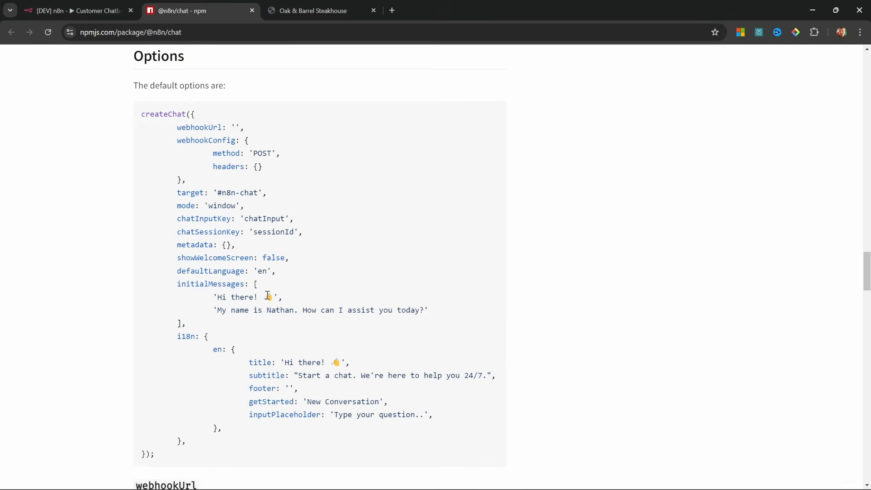
{"action": "scroll", "coordinate": [285, 286], "scroll_direction": "down", "scroll_amount": 1}
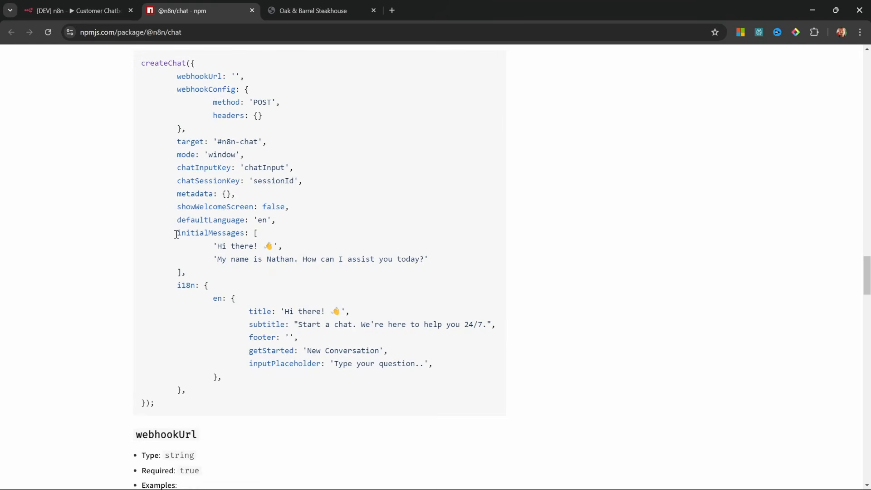
{"action": "mouse_move", "coordinate": [176, 233]}
{"action": "left_mouse_down"}
{"action": "mouse_move", "coordinate": [281, 248]}
{"action": "mouse_move", "coordinate": [204, 274]}
{"action": "left_mouse_up"}
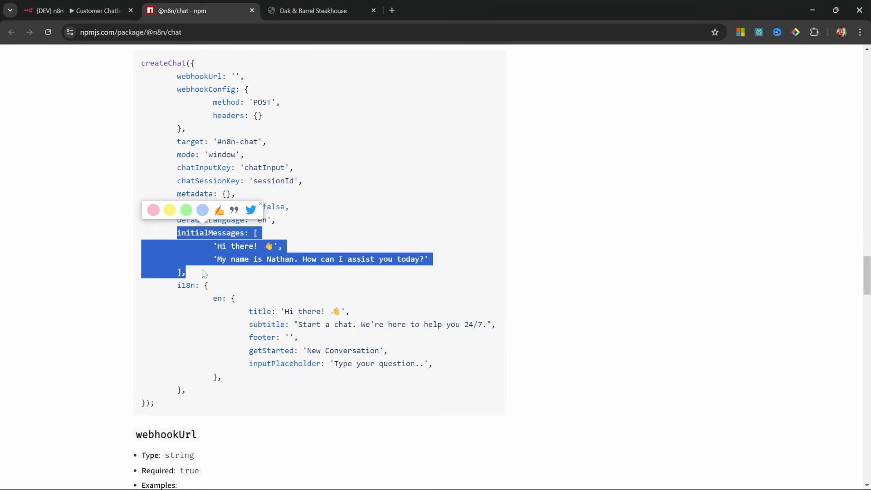
{"action": "key", "text": "alt+Tab"}
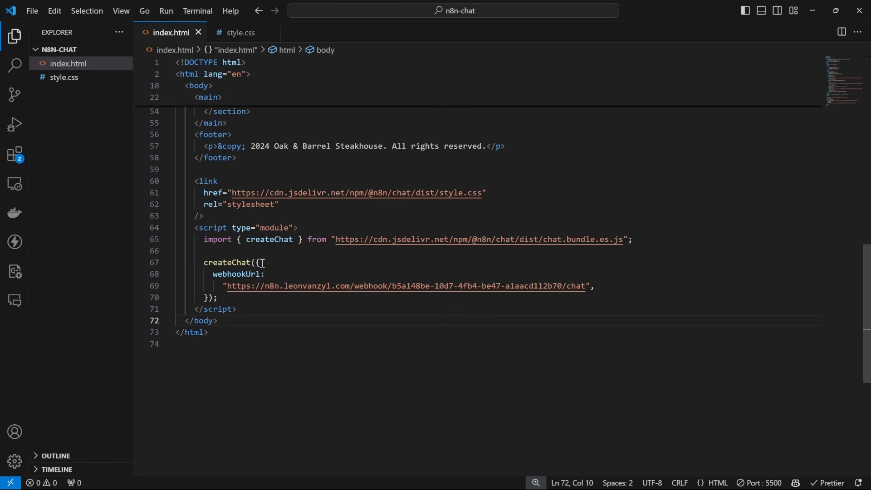
Paste the initialMessages array after the webhookUrl line in createChat and save.
{"action": "left_click", "coordinate": [601, 286]}
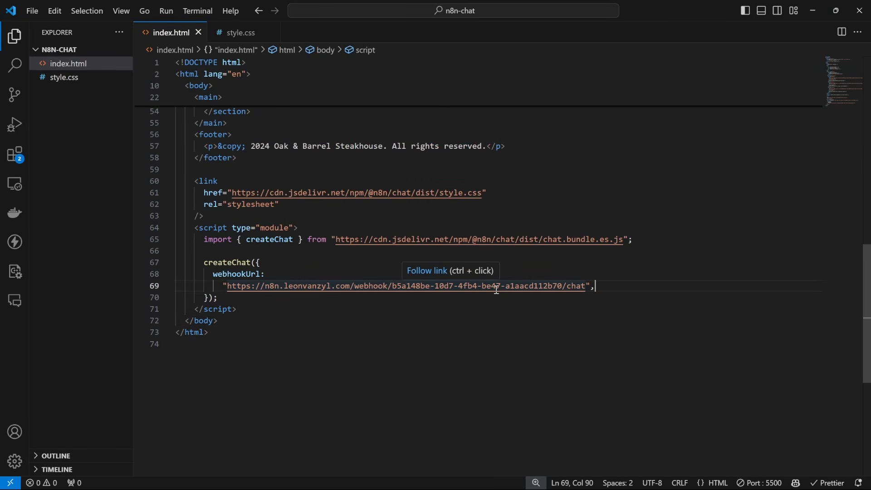
{"action": "key", "text": "Return"}
{"action": "type", "text": "initialMessages: [ \"Hi there! 👋\", \"My name is Nathan. How can I assist you today?\", ],"}
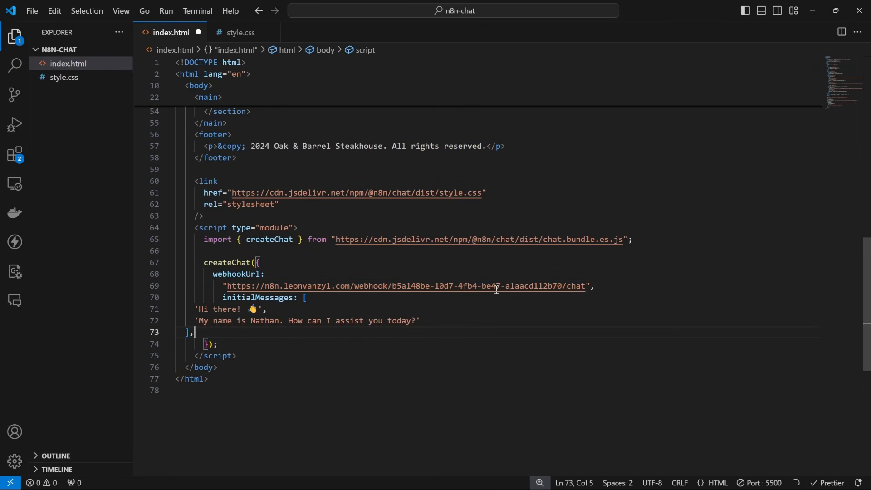
{"action": "key", "text": "ctrl+s"}
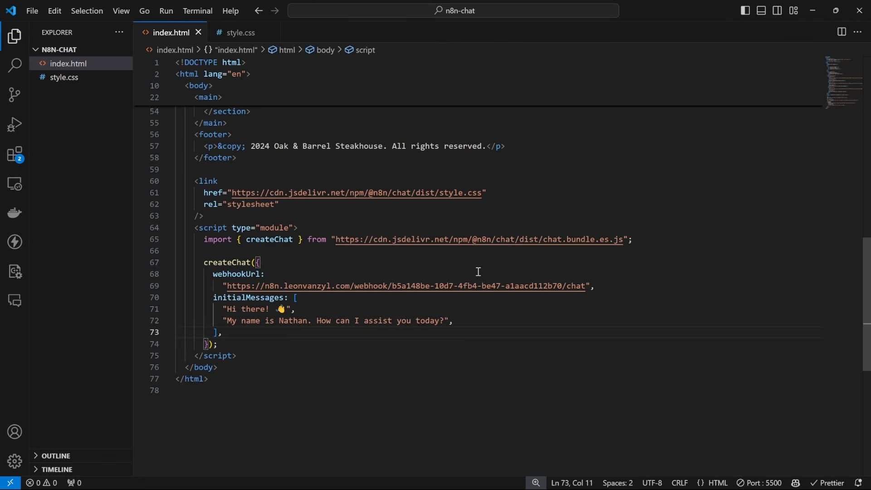
Change the second greeting to introduce 'Max' and end with 'Welcome to Oak & Barrel.', then save.
{"action": "double_click", "coordinate": [291, 320]}
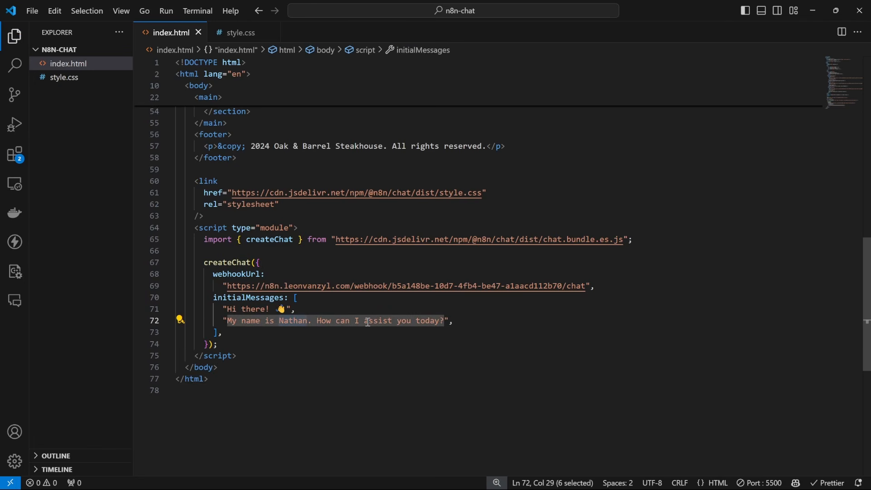
{"action": "type", "text": "Max"}
{"action": "key", "text": "ctrl+s"}
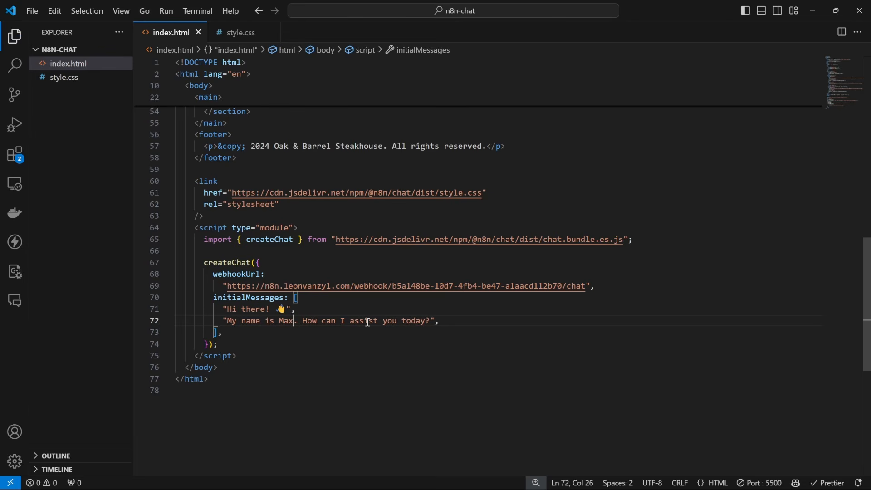
{"action": "left_click_drag", "start_coordinate": [305, 321], "coordinate": [428, 320]}
{"action": "type", "text": "Welcome"}
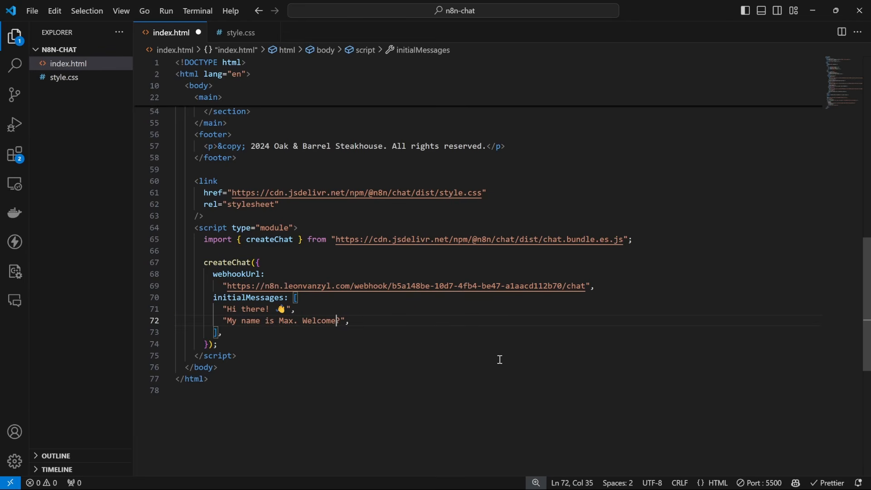
{"action": "type", "text": " to Oak & Barrel"}
{"action": "key", "text": "Delete"}
{"action": "type", "text": "."}
{"action": "key", "text": "ctrl+s"}
Reload the steakhouse site and open the chat to check the new Oak & Barrel welcome message.
{"action": "key", "text": "alt+Tab"}
{"action": "left_click", "coordinate": [311, 3]}
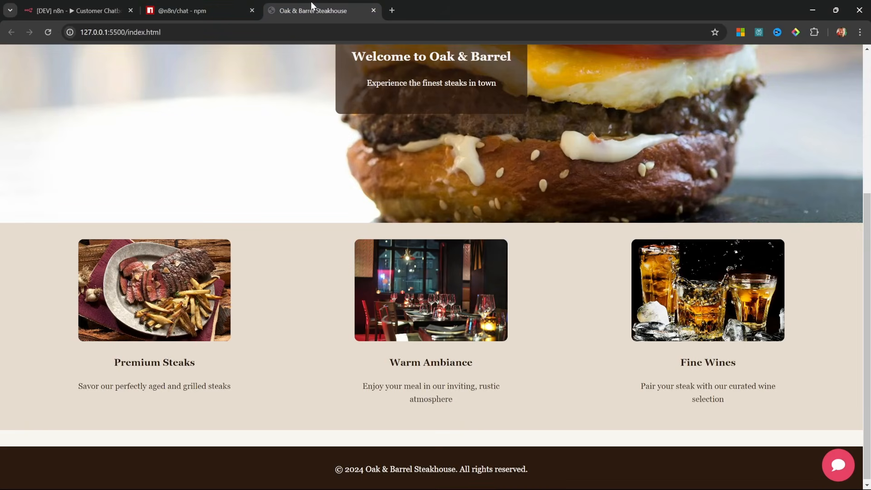
{"action": "left_click", "coordinate": [838, 464]}
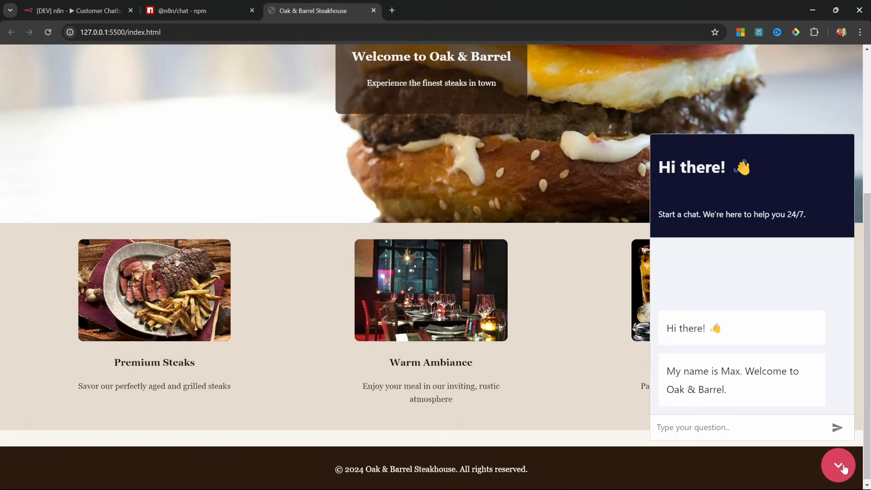
{"action": "left_click_drag", "start_coordinate": [762, 401], "coordinate": [672, 366]}
{"action": "left_click", "coordinate": [752, 385]}
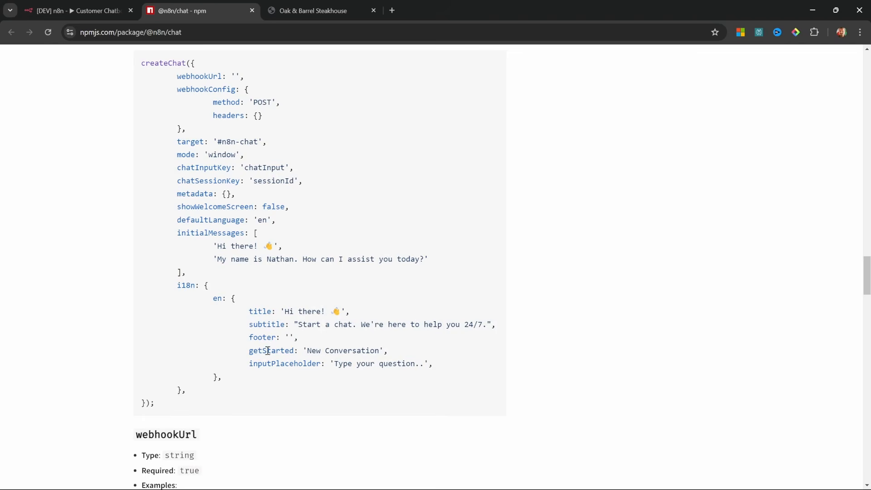
Review the default i18n options and scroll the npm docs to the CSS customization variables.
{"action": "left_click_drag", "start_coordinate": [177, 284], "coordinate": [270, 323]}
{"action": "left_click", "coordinate": [269, 323]}
{"action": "scroll", "coordinate": [353, 194], "scroll_direction": "down", "scroll_amount": 20}
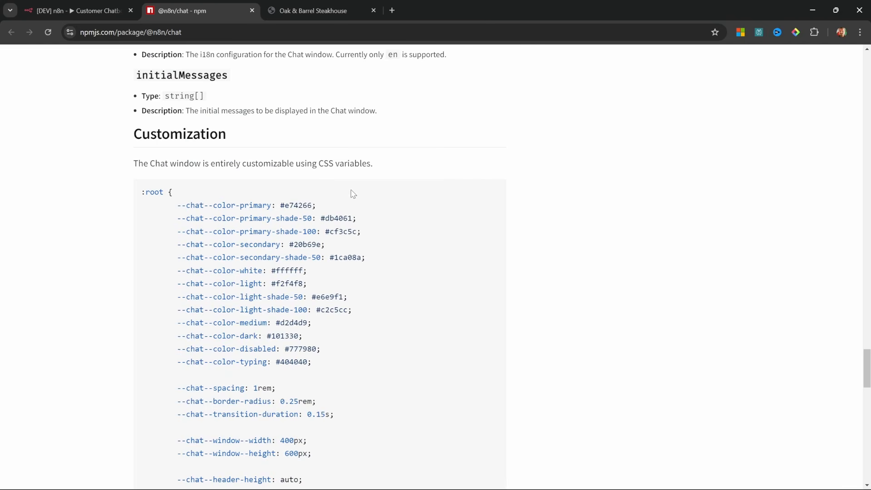
{"action": "scroll", "coordinate": [352, 194], "scroll_direction": "down", "scroll_amount": 1}
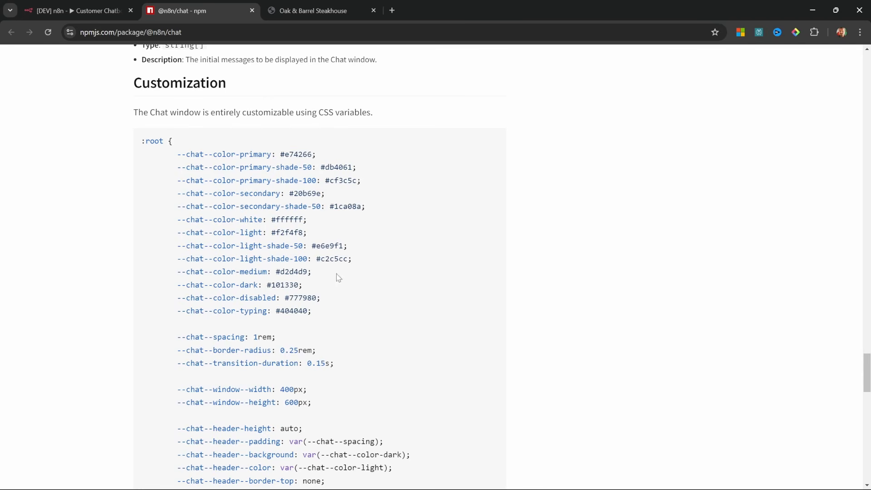
{"action": "scroll", "coordinate": [339, 277], "scroll_direction": "down", "scroll_amount": 10}
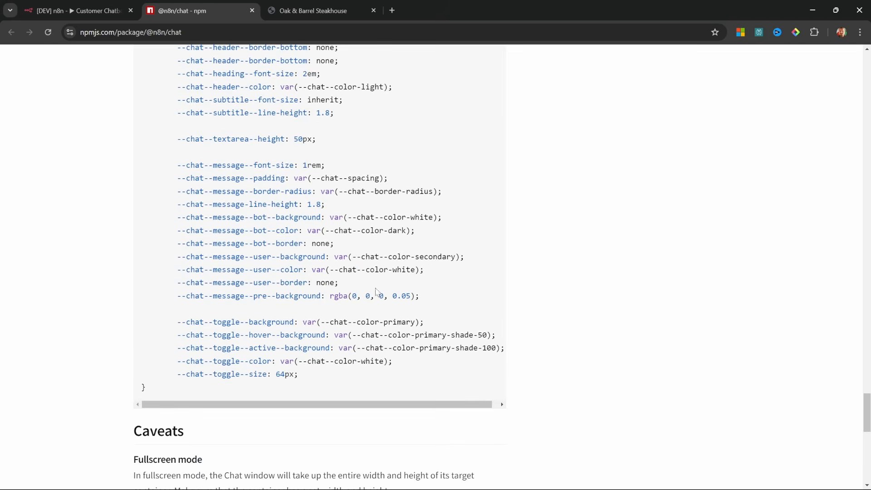
{"action": "scroll", "coordinate": [384, 331], "scroll_direction": "up", "scroll_amount": 9}
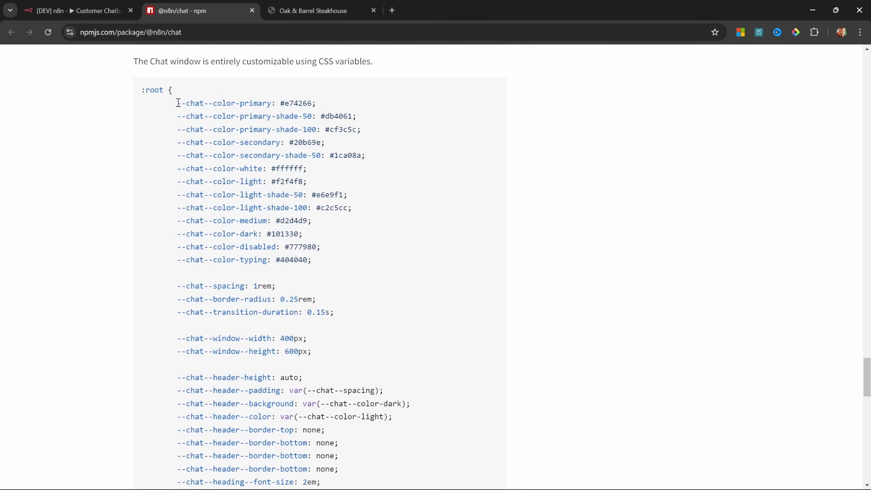
{"action": "key", "text": "alt+Tab"}
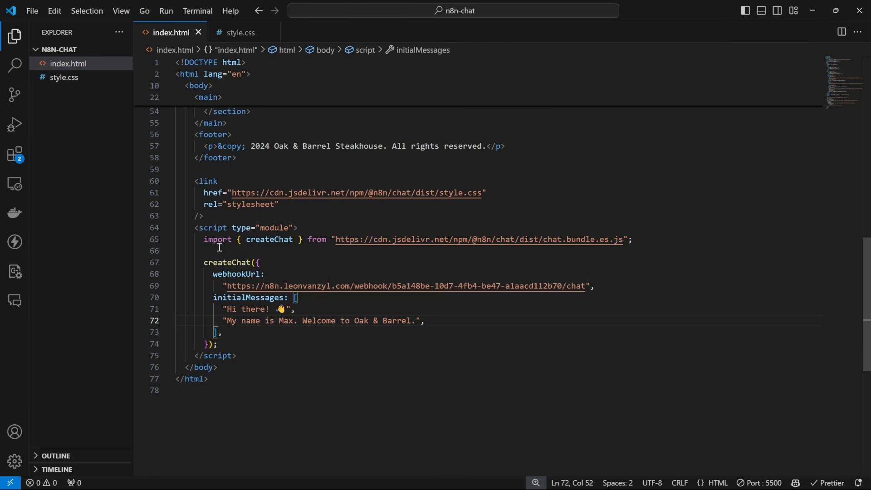
Cut the n8n chat stylesheet link and paste it into the head above style.css.
{"action": "left_click_drag", "start_coordinate": [195, 181], "coordinate": [228, 213]}
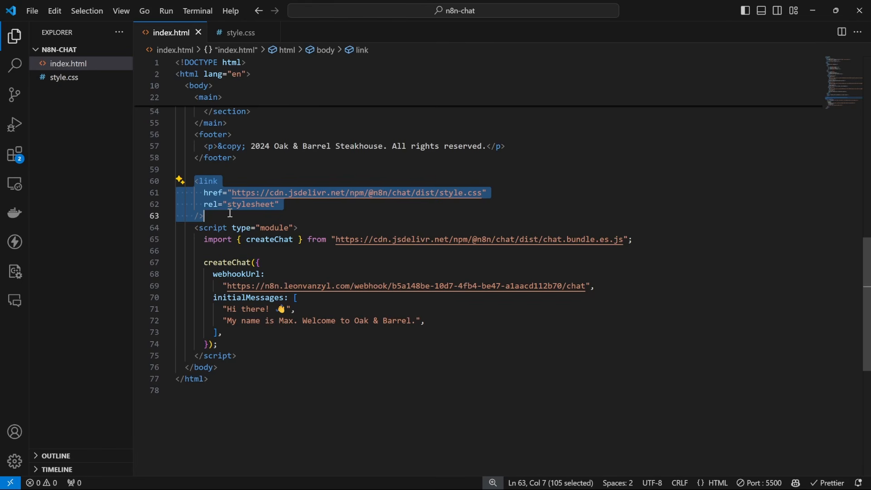
{"action": "key", "text": "ctrl+x"}
{"action": "scroll", "coordinate": [256, 243], "scroll_direction": "up", "scroll_amount": 15}
{"action": "left_click", "coordinate": [346, 133]}
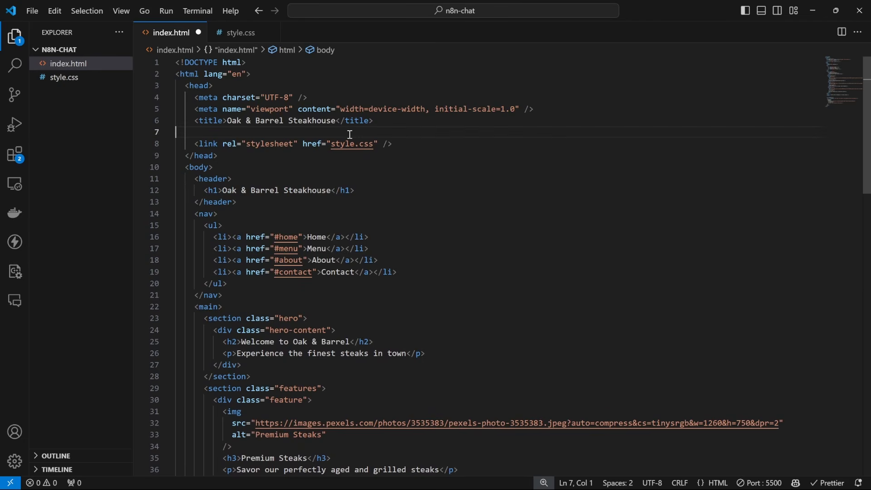
{"action": "key", "text": "ctrl+v"}
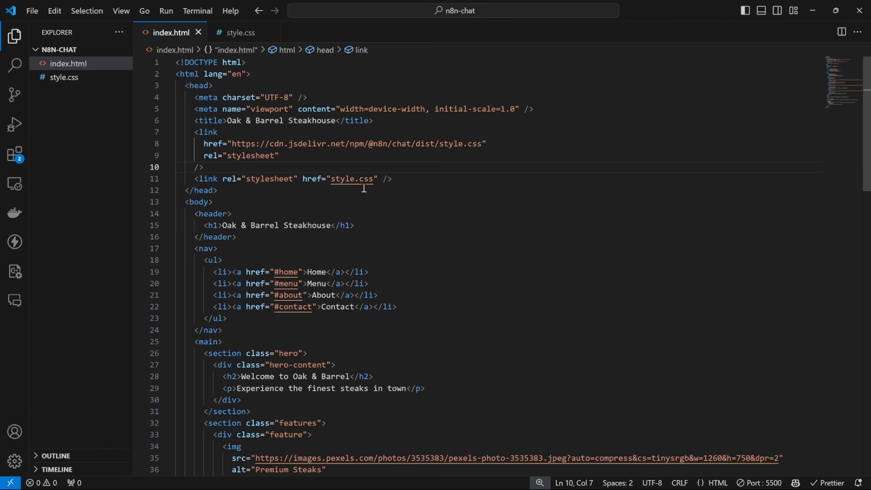
{"action": "left_click", "coordinate": [352, 181]}
Check the chat window on the steakhouse site, then open style.css from index.html.
{"action": "key", "text": "alt+Tab"}
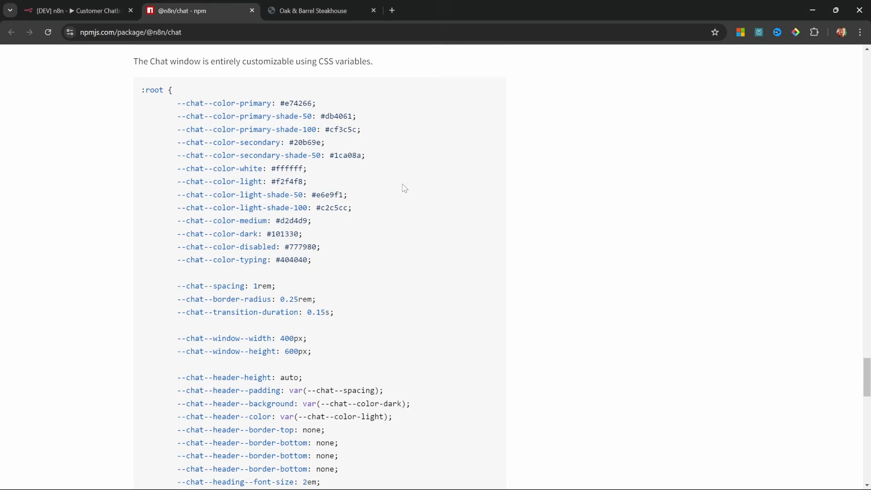
{"action": "left_click", "coordinate": [318, 10]}
{"action": "left_click", "coordinate": [838, 464]}
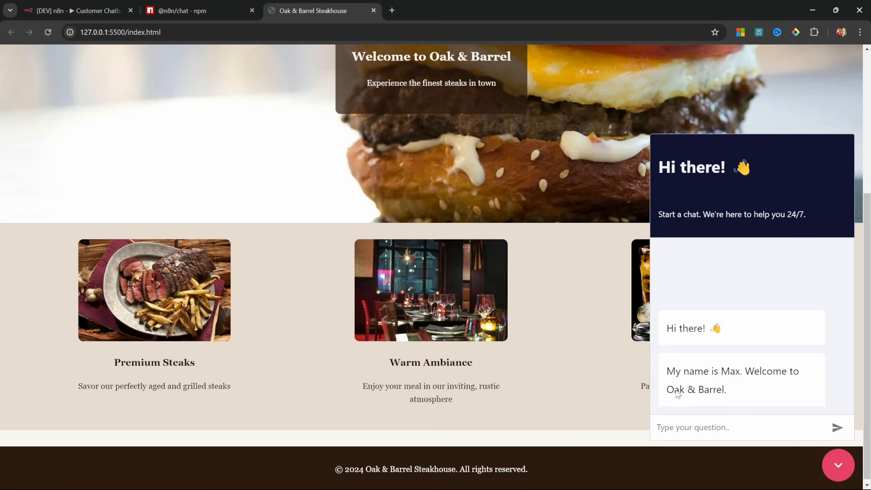
{"action": "key", "text": "alt+Tab"}
{"action": "left_click", "coordinate": [352, 180], "text": "ctrl"}
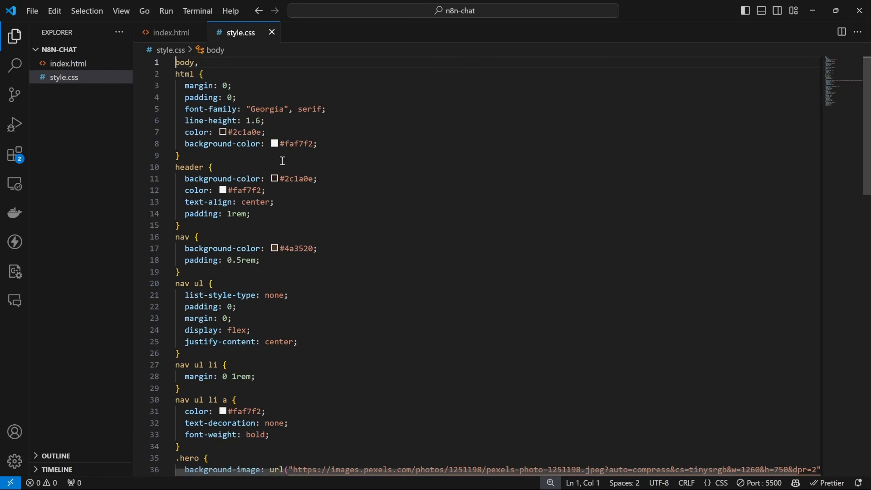
Add a :root block at the top of style.css with the --chat--color variables from npm, and save.
{"action": "key", "text": "Return"}
{"action": "key", "text": "Return"}
{"action": "key", "text": "Up"}
{"action": "key", "text": "Up"}
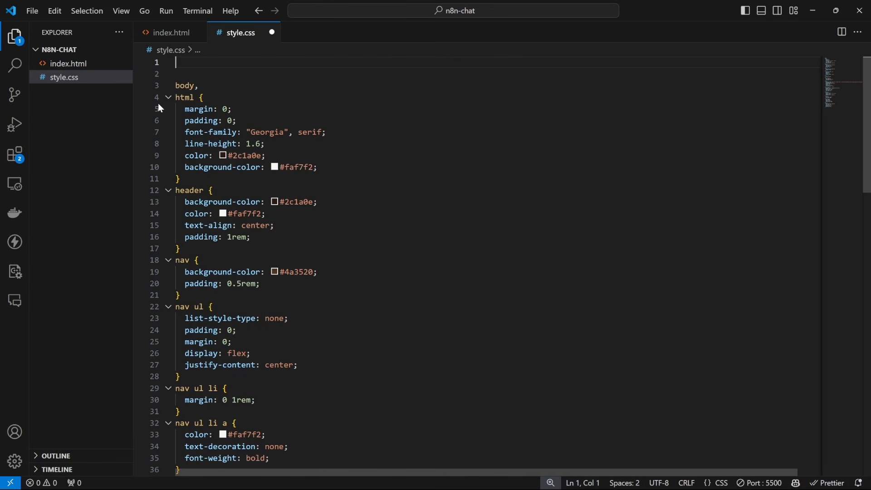
{"action": "type", "text": ":root"}
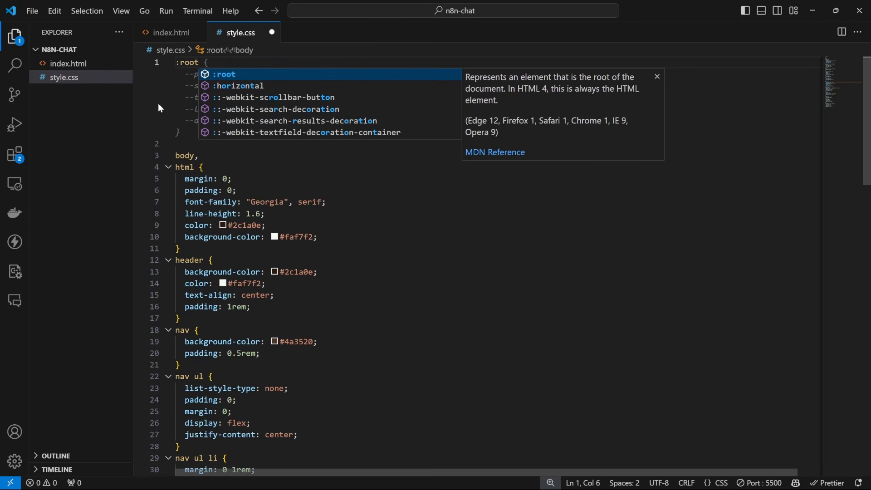
{"action": "key", "text": "alt+Tab"}
{"action": "mouse_move", "coordinate": [141, 89]}
{"action": "left_mouse_down"}
{"action": "mouse_move", "coordinate": [188, 93]}
{"action": "mouse_move", "coordinate": [199, 116]}
{"action": "mouse_move", "coordinate": [270, 169]}
{"action": "mouse_move", "coordinate": [346, 261]}
{"action": "left_mouse_up"}
{"action": "left_click", "coordinate": [189, 93]}
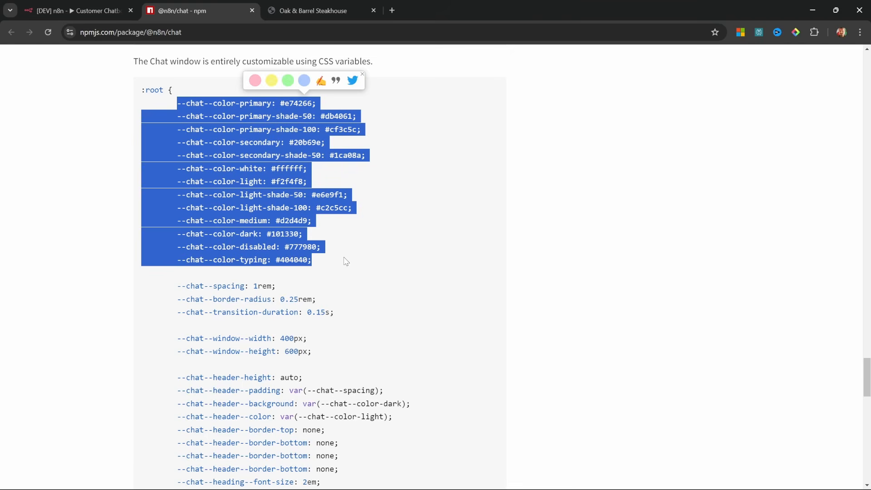
{"action": "key", "text": "ctrl+c"}
{"action": "key", "text": "alt+Tab"}
{"action": "key", "text": "ctrl+v"}
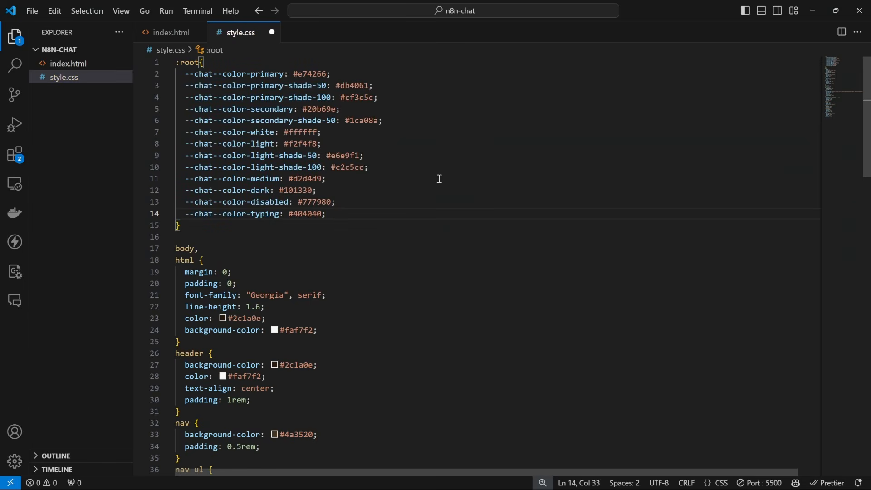
{"action": "key", "text": "ctrl+s"}
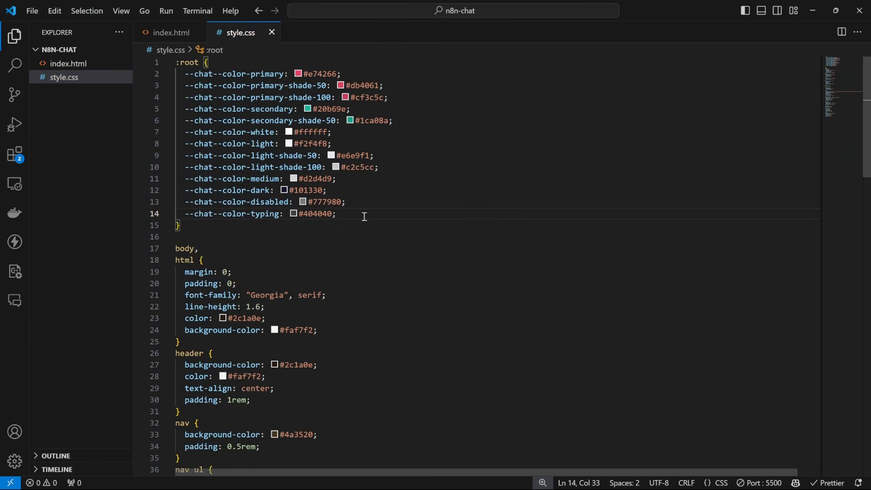
Zoom in the editor and take the header's dark brown value 2c1a0e for reuse.
{"action": "left_click", "coordinate": [391, 200]}
{"action": "key", "text": "ctrl+equal"}
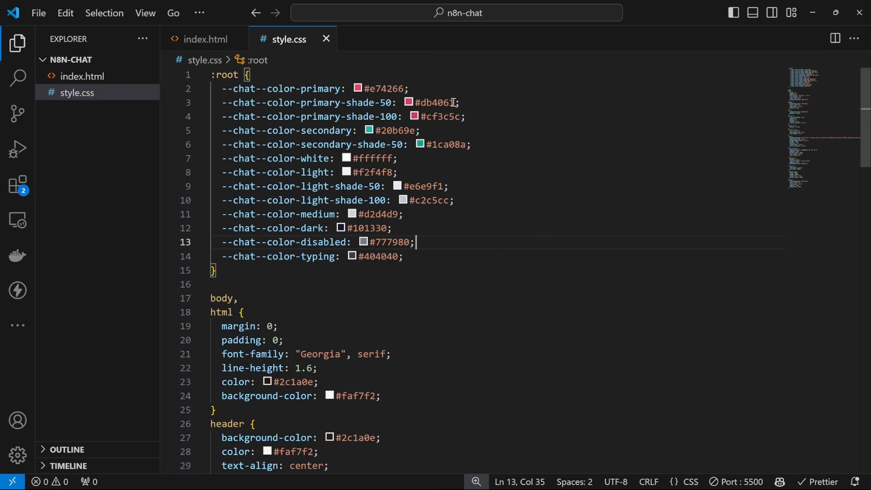
{"action": "left_click", "coordinate": [408, 89]}
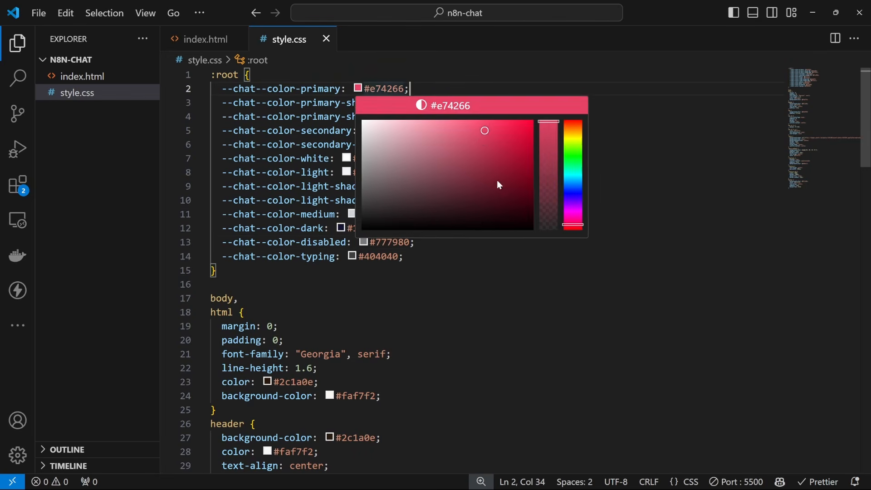
{"action": "scroll", "coordinate": [348, 361], "scroll_direction": "down", "scroll_amount": 2}
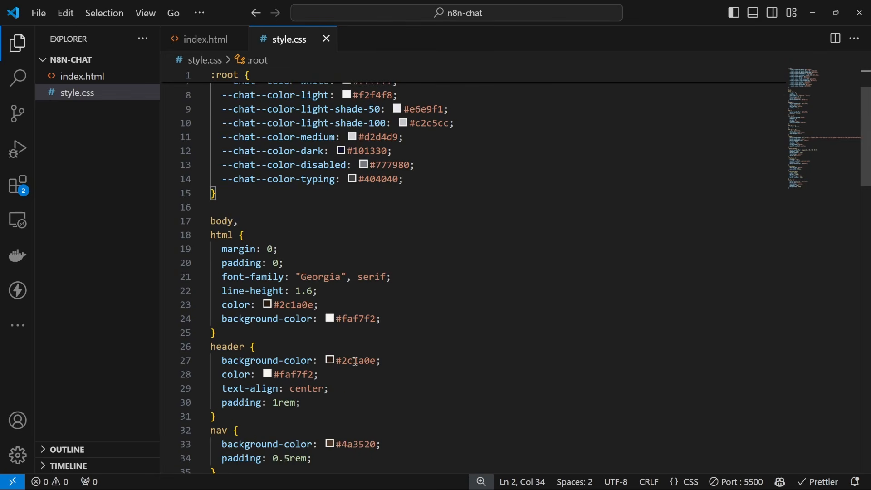
{"action": "double_click", "coordinate": [354, 359]}
{"action": "key", "text": "ctrl+c"}
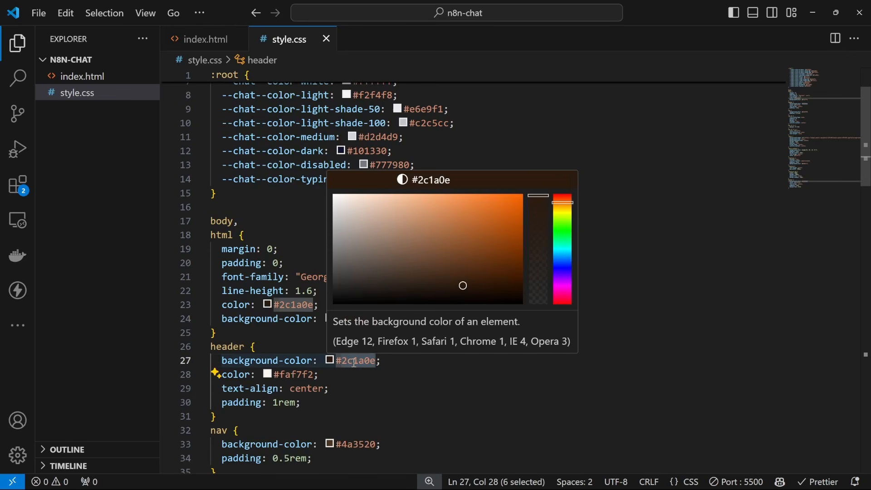
{"action": "scroll", "coordinate": [359, 367], "scroll_direction": "up", "scroll_amount": 2}
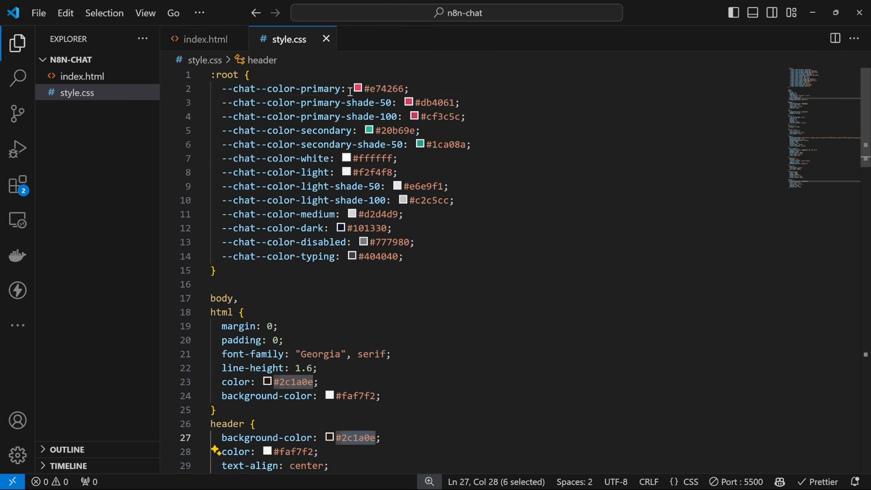
Set primary, primary-shade-50/100, secondary and secondary-shade-50 to #2c1a0e, then save style.css.
{"action": "double_click", "coordinate": [387, 89]}
{"action": "key", "text": "ctrl+v"}
{"action": "double_click", "coordinate": [438, 103]}
{"action": "key", "text": "ctrl+v"}
{"action": "double_click", "coordinate": [450, 116]}
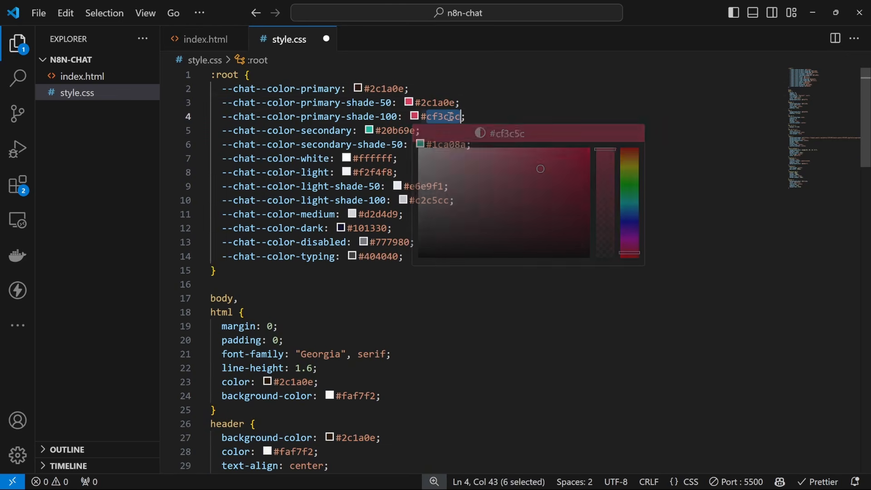
{"action": "key", "text": "ctrl+v"}
{"action": "double_click", "coordinate": [397, 132]}
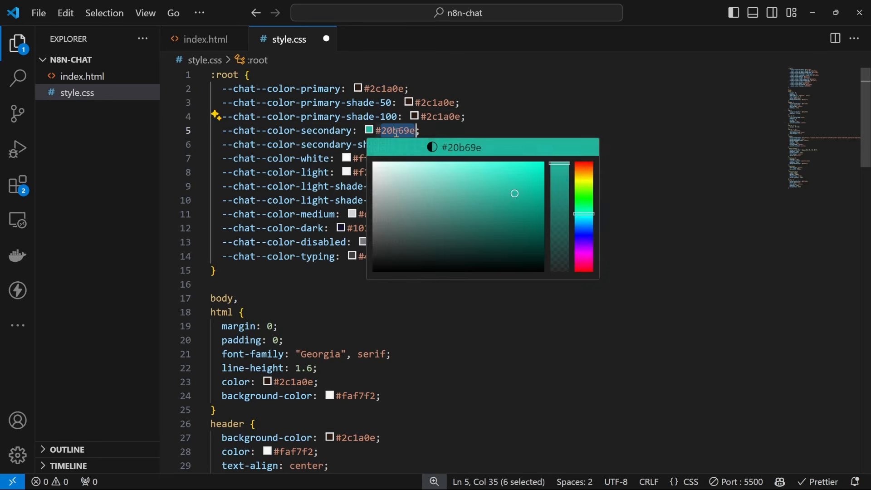
{"action": "key", "text": "ctrl+v"}
{"action": "double_click", "coordinate": [451, 145]}
{"action": "key", "text": "ctrl+v"}
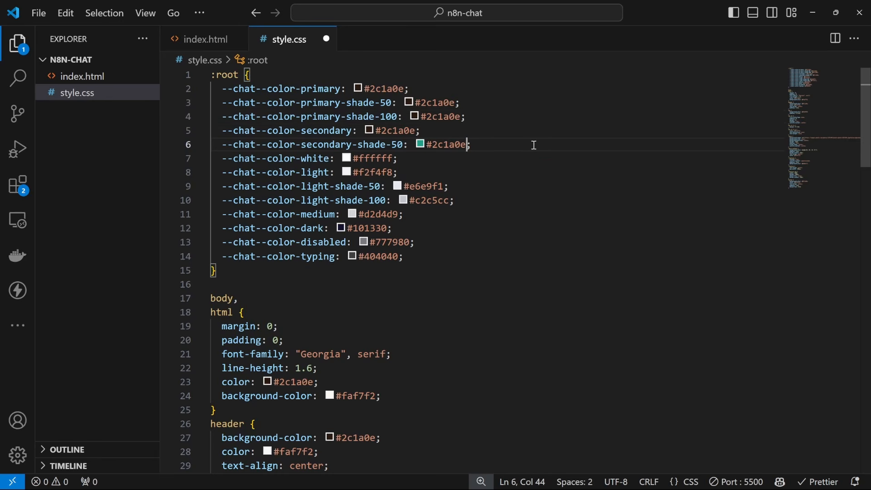
{"action": "left_click", "coordinate": [477, 145]}
{"action": "key", "text": "ctrl+s"}
On the Oak & Barrel site, send 'What is your name?' in the dark brown chat.
{"action": "key", "text": "alt+Tab"}
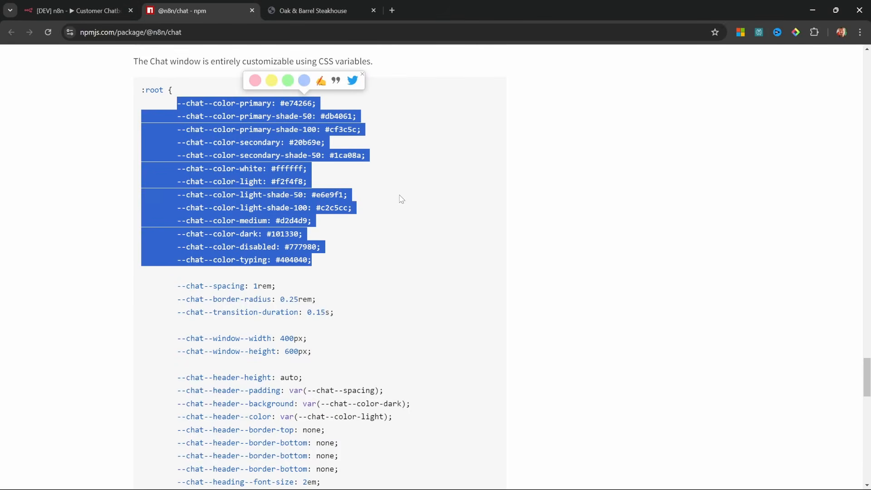
{"action": "left_click", "coordinate": [317, 4]}
{"action": "scroll", "coordinate": [340, 125], "scroll_direction": "up", "scroll_amount": 2}
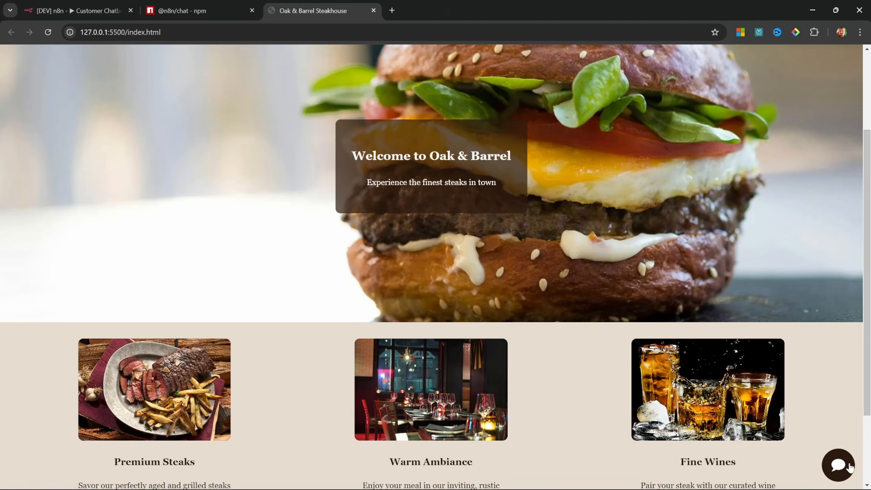
{"action": "left_click", "coordinate": [838, 464]}
{"action": "scroll", "coordinate": [581, 412], "scroll_direction": "up", "scroll_amount": 1}
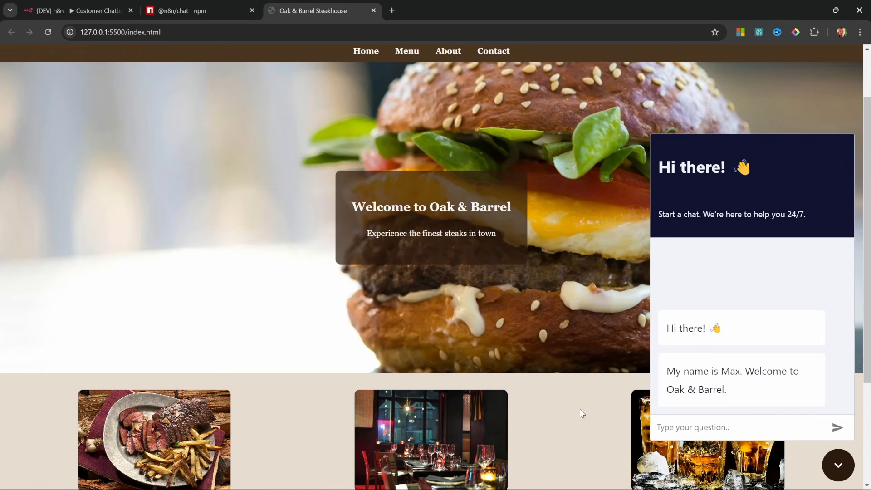
{"action": "type", "text": "What is your name?"}
{"action": "key", "text": "Return"}
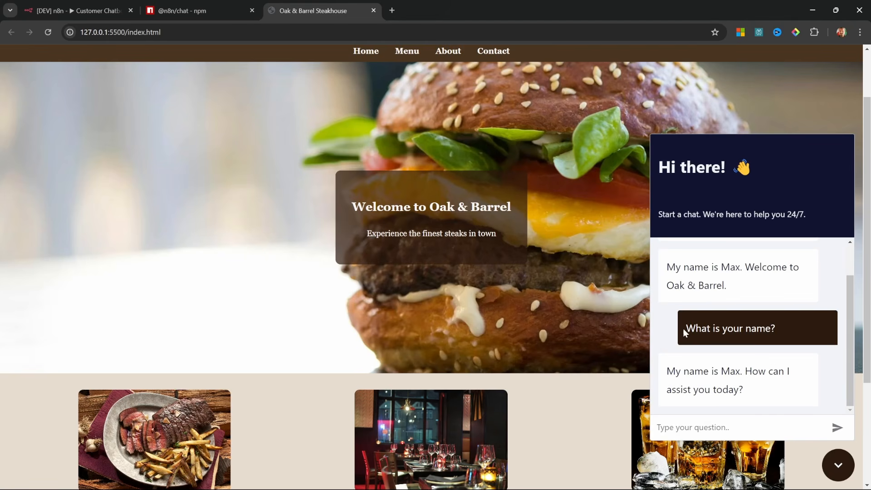
{"action": "left_click_drag", "start_coordinate": [683, 328], "coordinate": [788, 331]}
{"action": "left_click", "coordinate": [822, 343]}
Select the chat header and subtitle variables on npm and mark the line after :root in style.css.
{"action": "left_click", "coordinate": [199, 10]}
{"action": "left_click", "coordinate": [336, 422]}
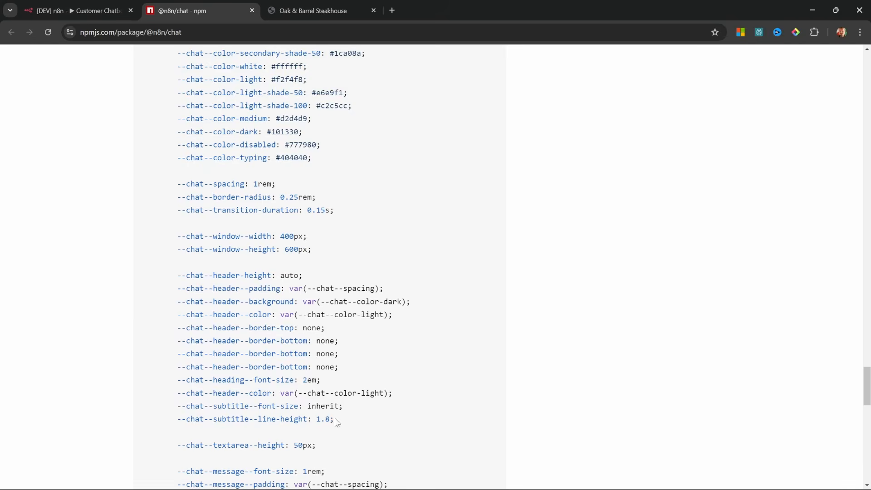
{"action": "left_click_drag", "start_coordinate": [336, 422], "coordinate": [165, 268]}
{"action": "key", "text": "alt+Tab"}
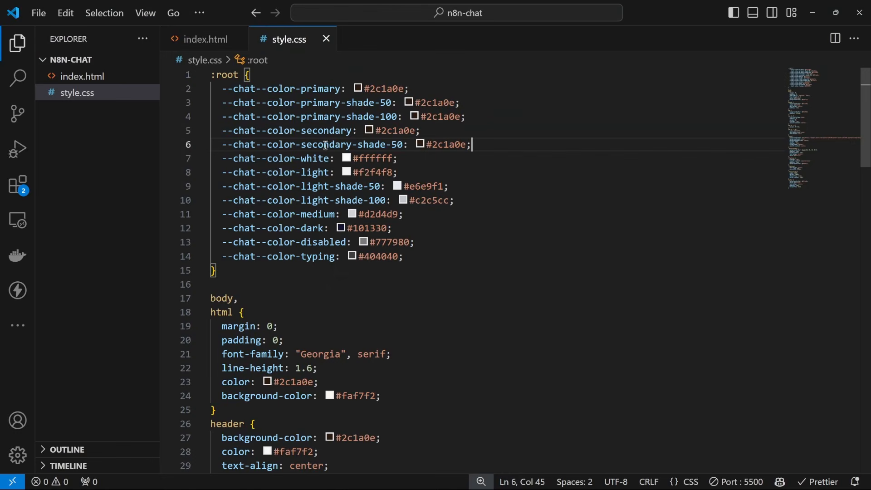
{"action": "left_click", "coordinate": [447, 268]}
{"action": "key", "text": "alt+Tab"}
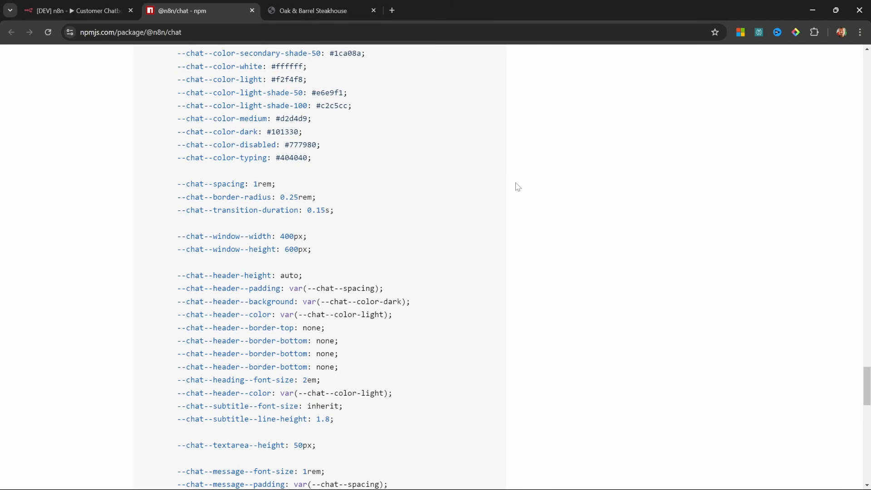